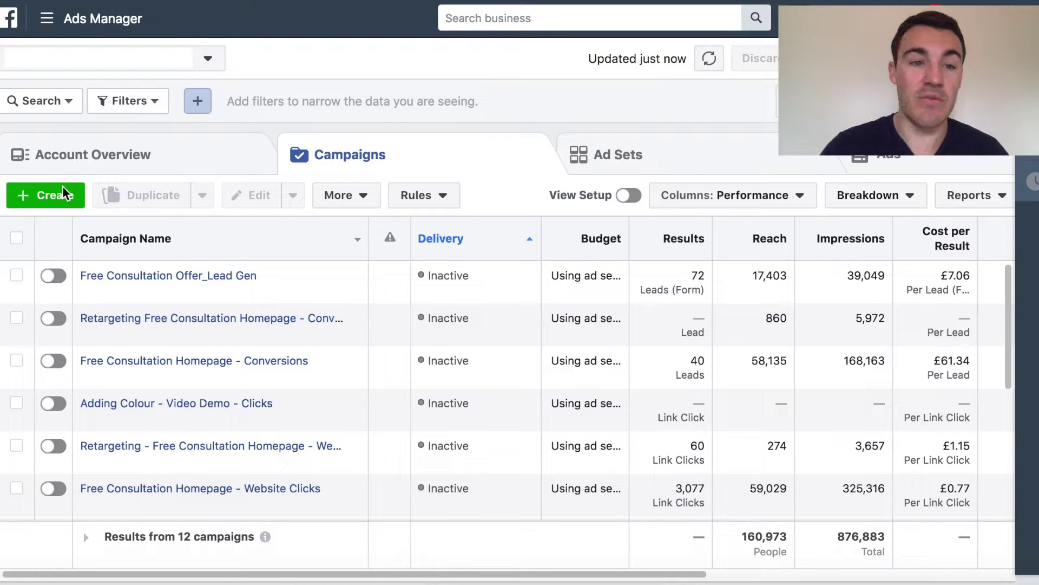
Start a new campaign named "Example Lead Gen Campaign" with Lead generation as its objective
left_click(44, 199)
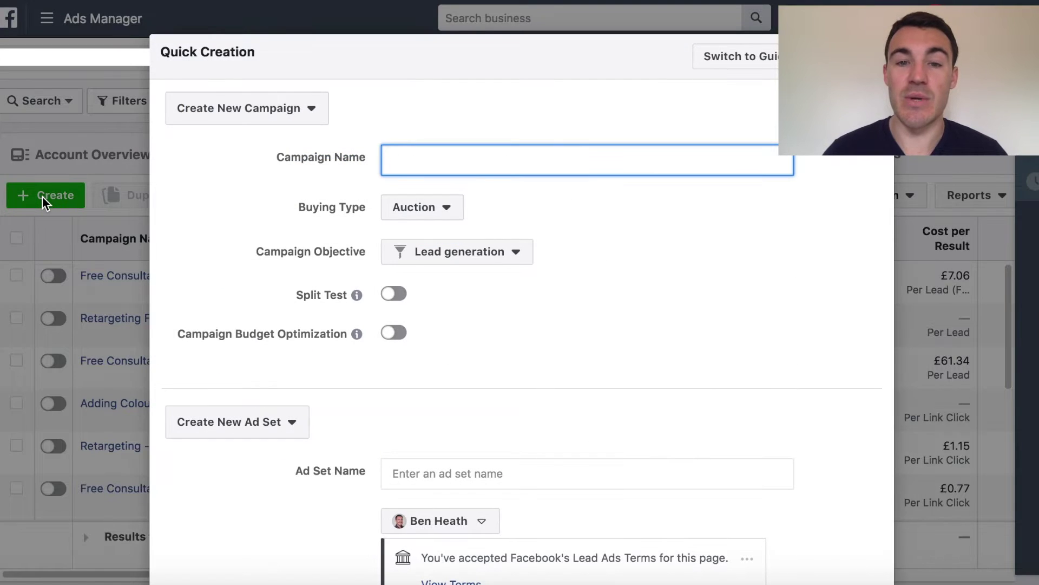
type("Ex")
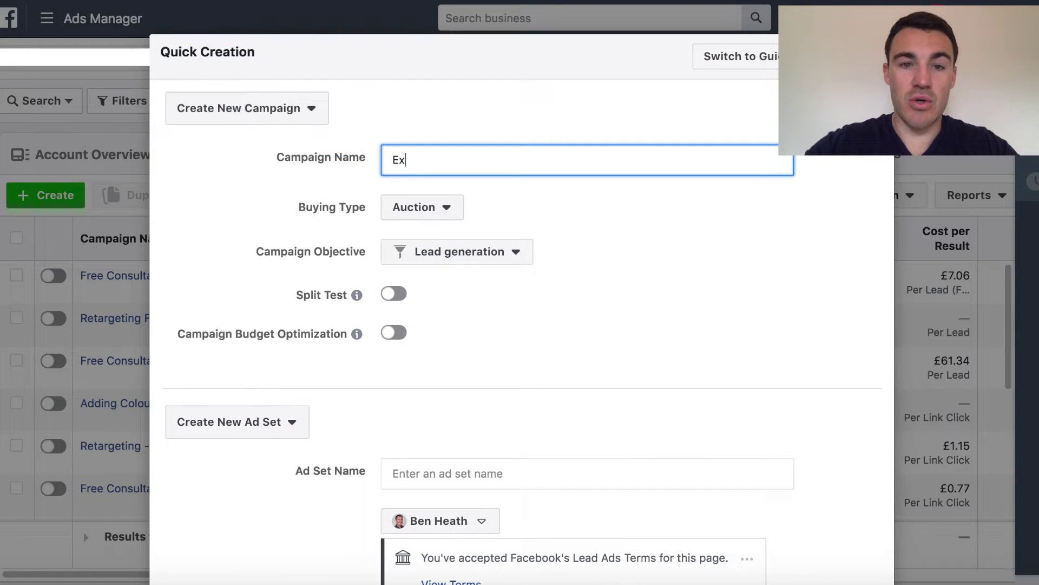
type("ample Lead Gen")
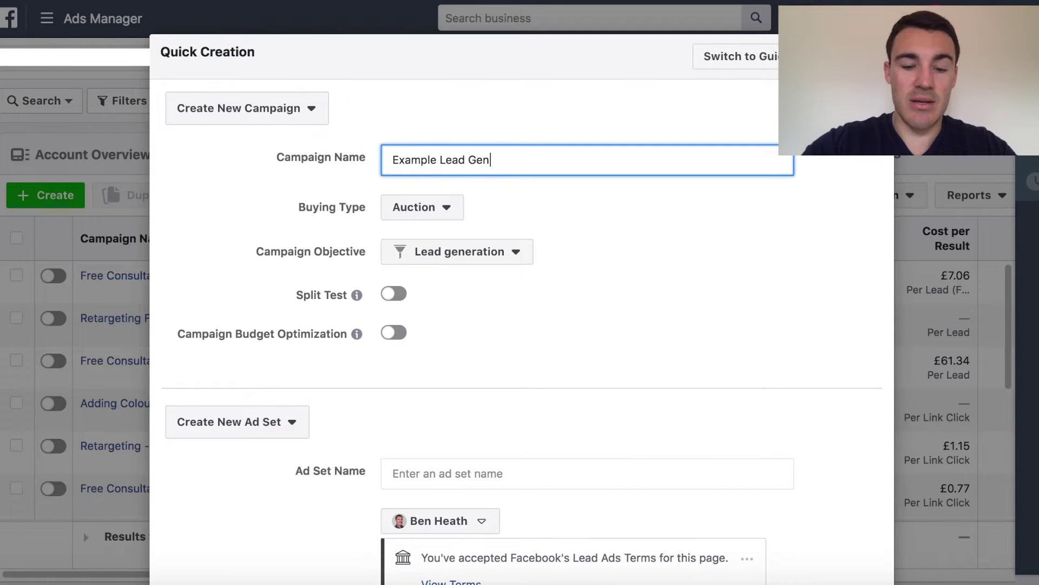
type(" Campaign")
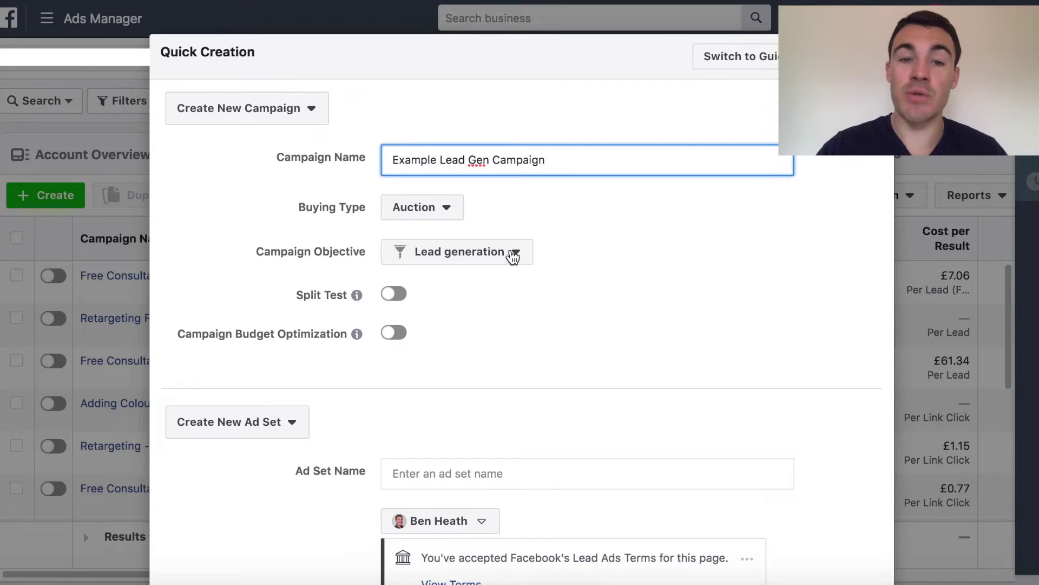
left_click(514, 256)
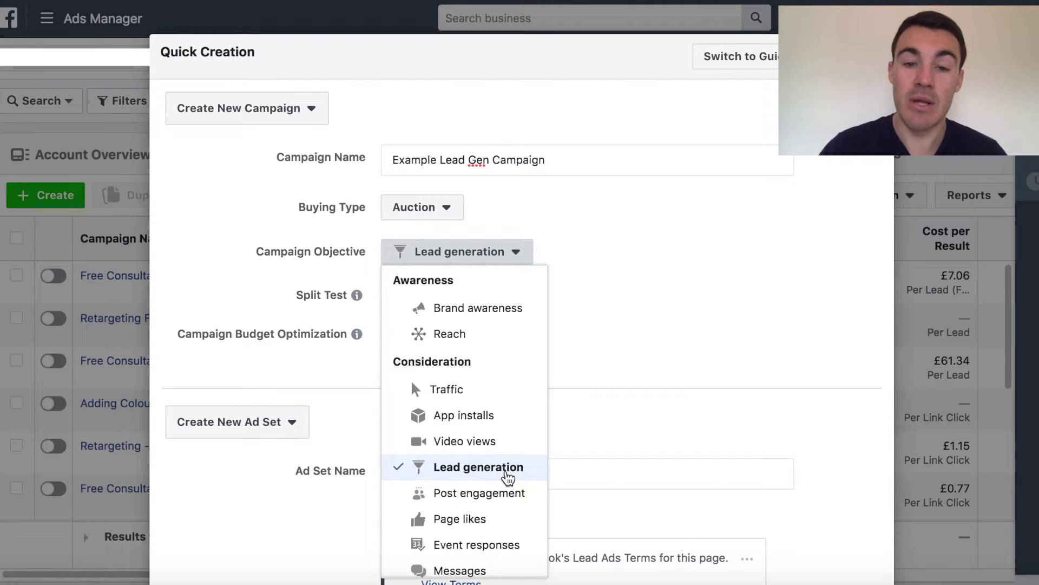
left_click(507, 477)
Name the new ad set "Example Ad Set"
scroll(819, 366, "down", 3)
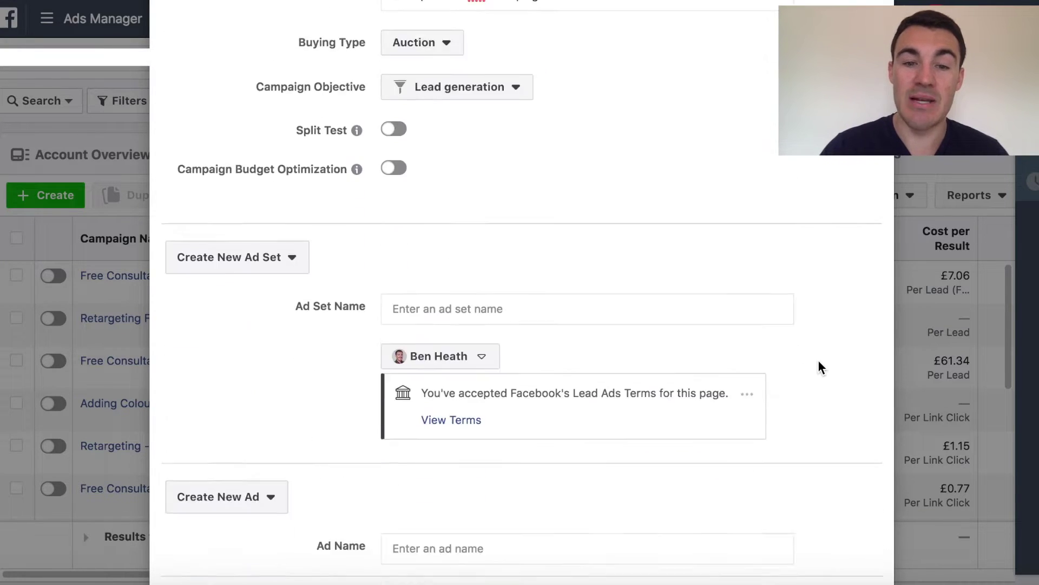
scroll(819, 365, "down", 2)
left_click(477, 190)
type("Example Ad Set")
Skip creating an ad and save the new campaign and ad set to draft
left_click(428, 434)
type("Exampl")
left_click(271, 384)
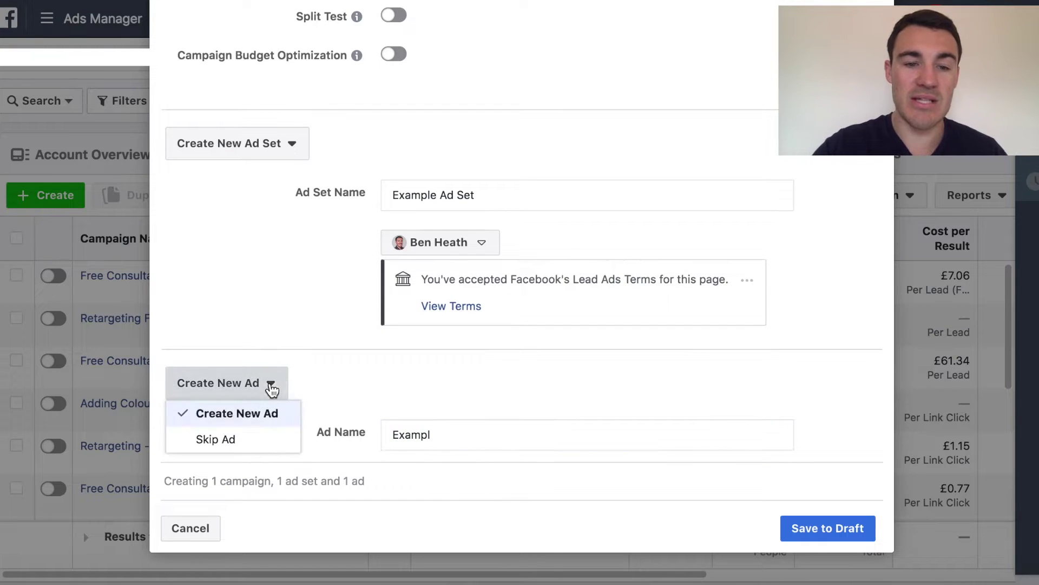
left_click(232, 438)
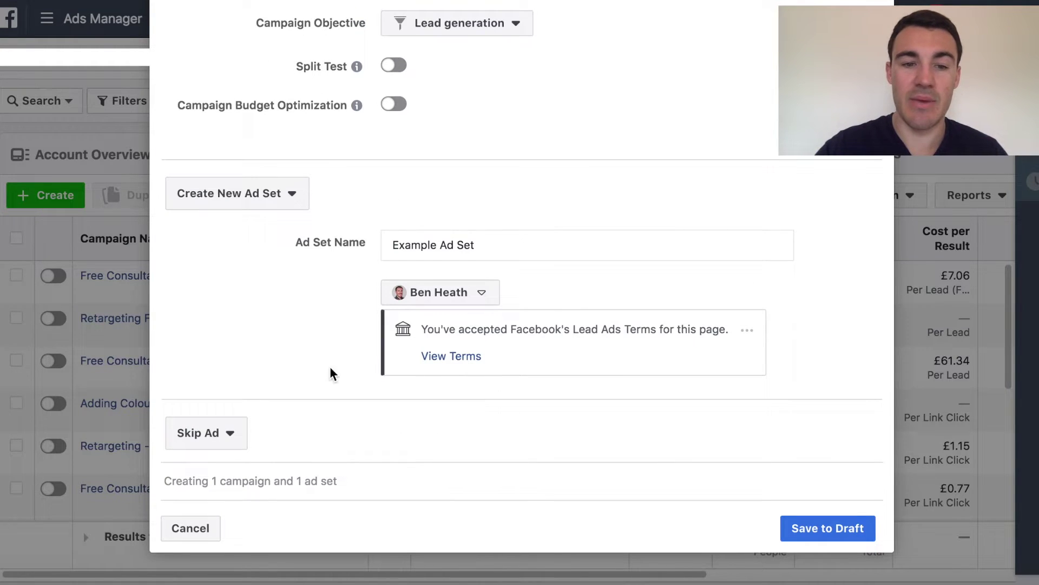
scroll(331, 373, "up", 5)
scroll(487, 398, "down", 5)
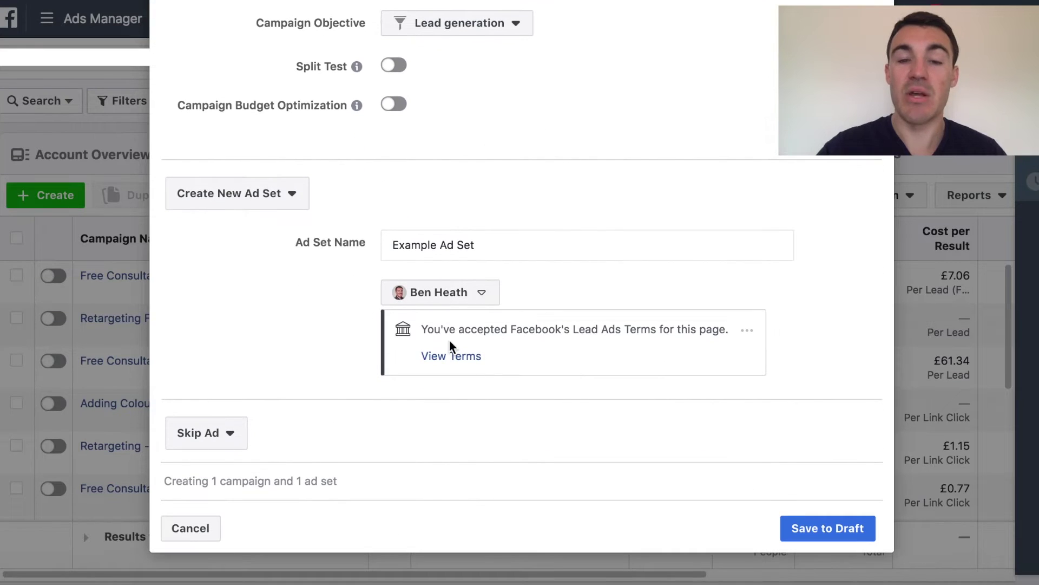
left_click(811, 533)
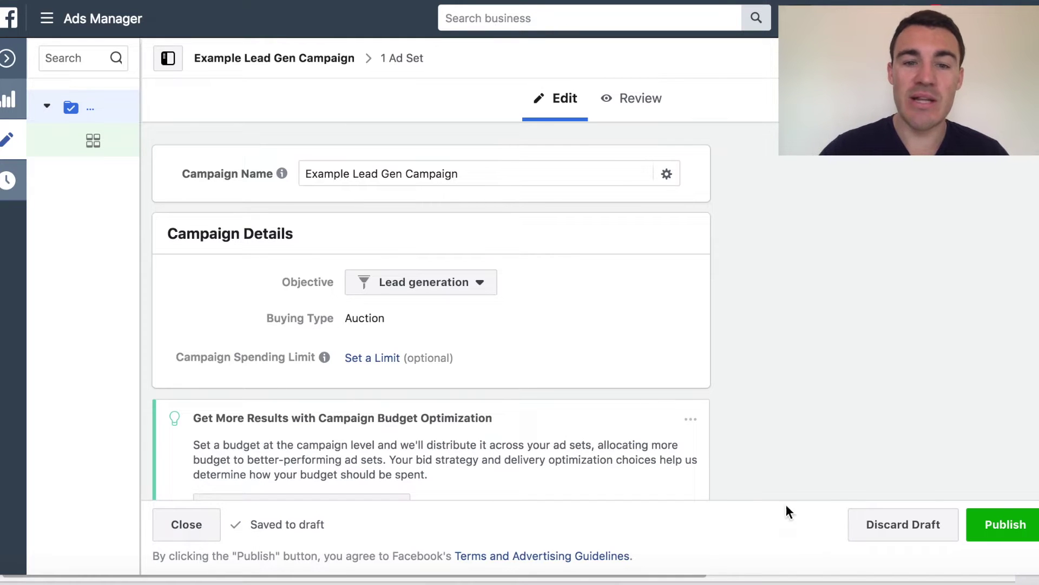
Enable Budget Optimization for the Example Lead Gen Campaign
scroll(640, 336, "down", 3)
scroll(436, 209, "up", 2)
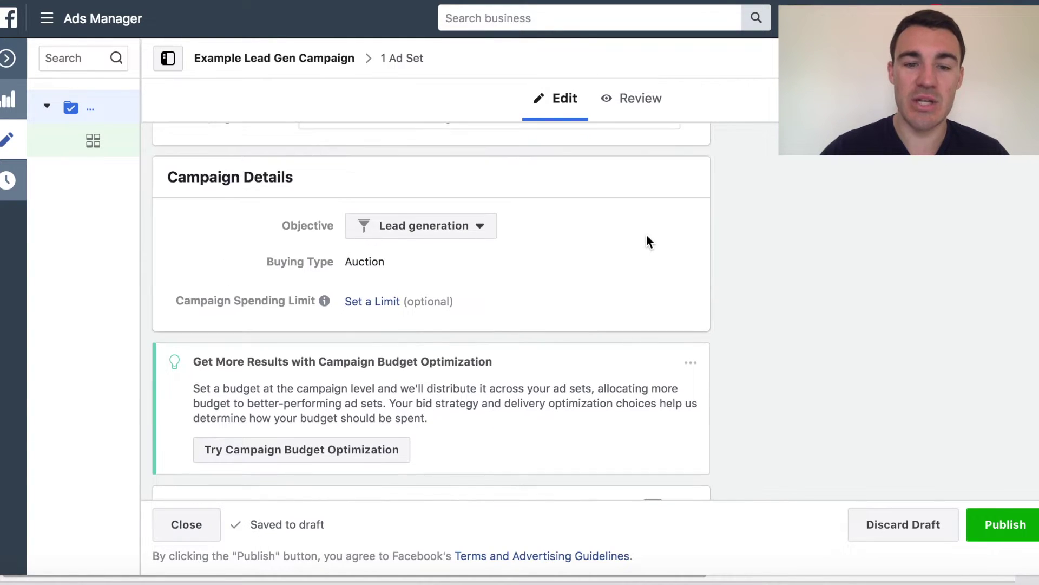
scroll(647, 236, "down", 2)
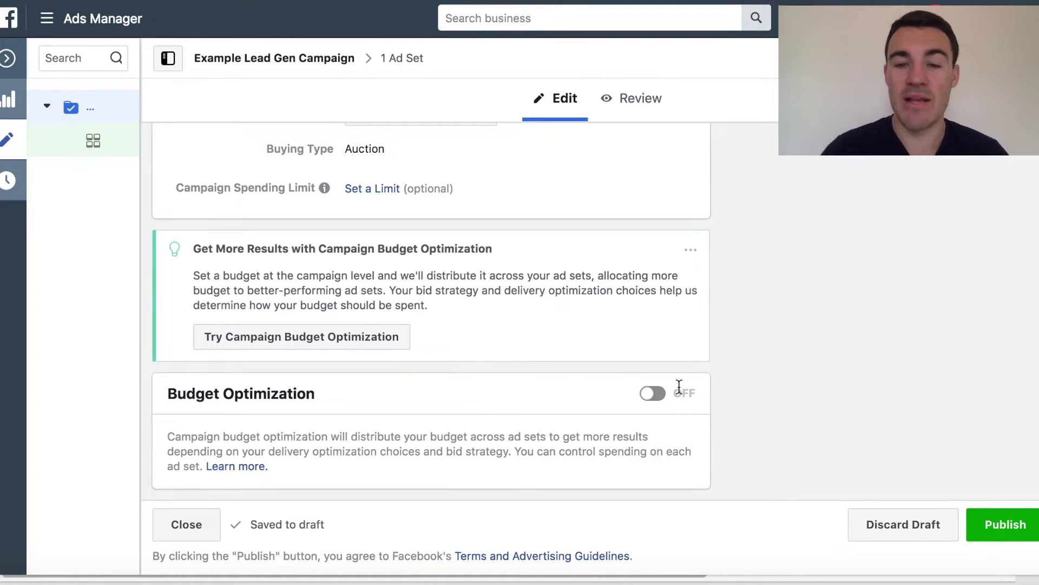
left_click(658, 394)
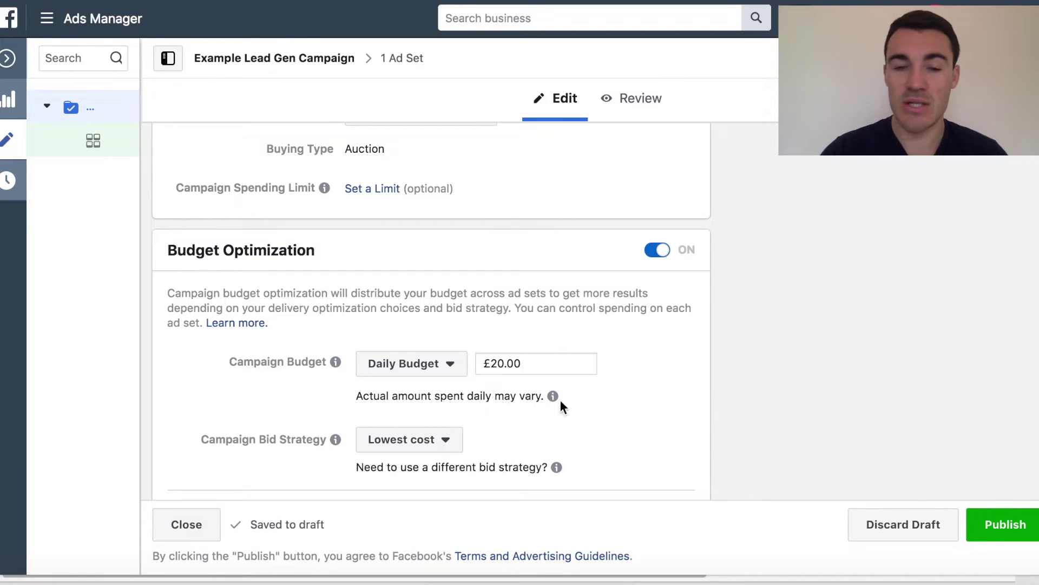
Open Example Ad Set for editing and replace its United Kingdom audience location with Maidenhead, England
mouse_move(102, 147)
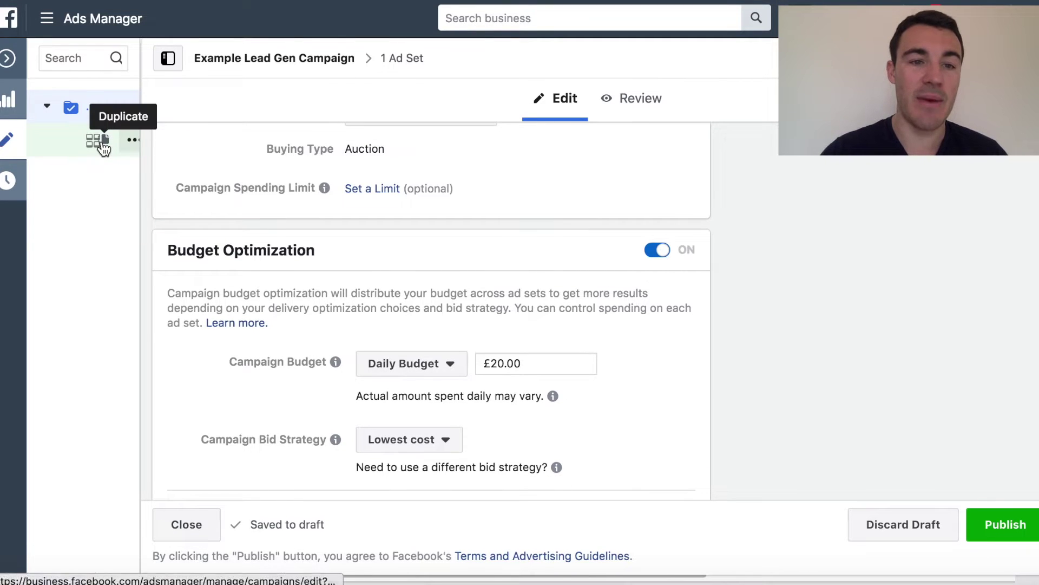
left_click(103, 147)
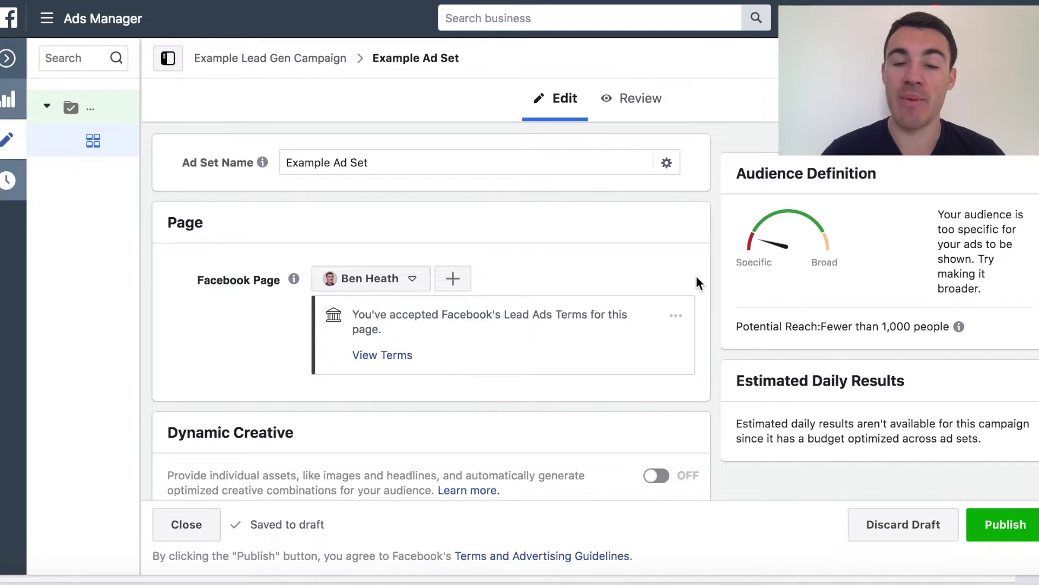
scroll(696, 275, "down", 3)
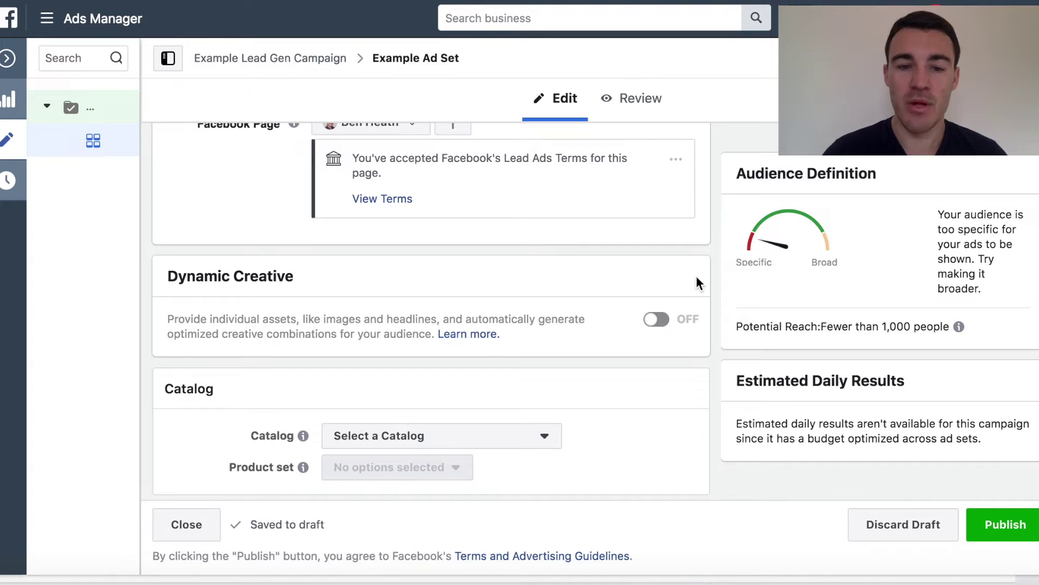
scroll(701, 325, "down", 4)
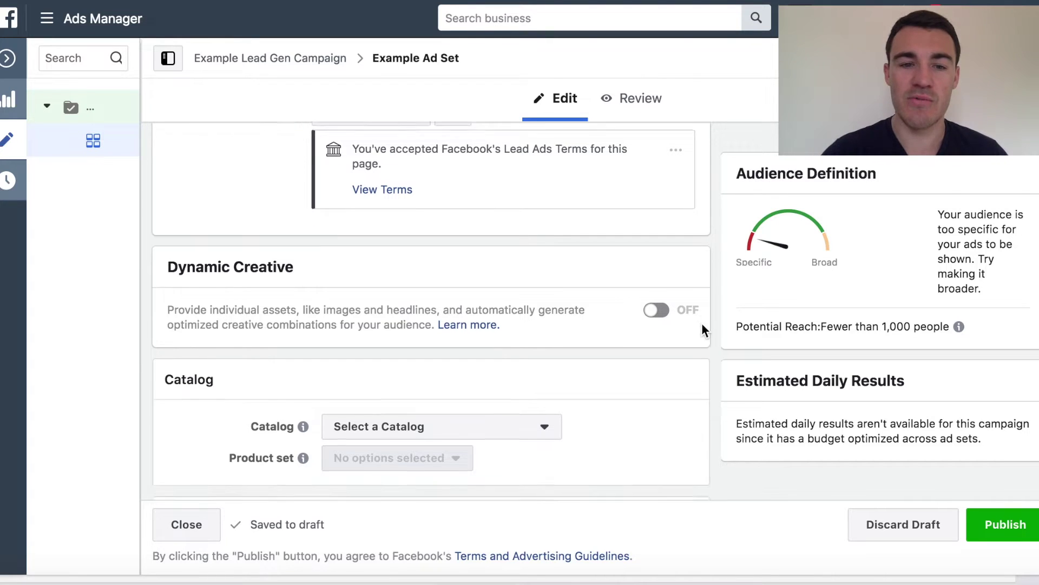
scroll(702, 328, "down", 5)
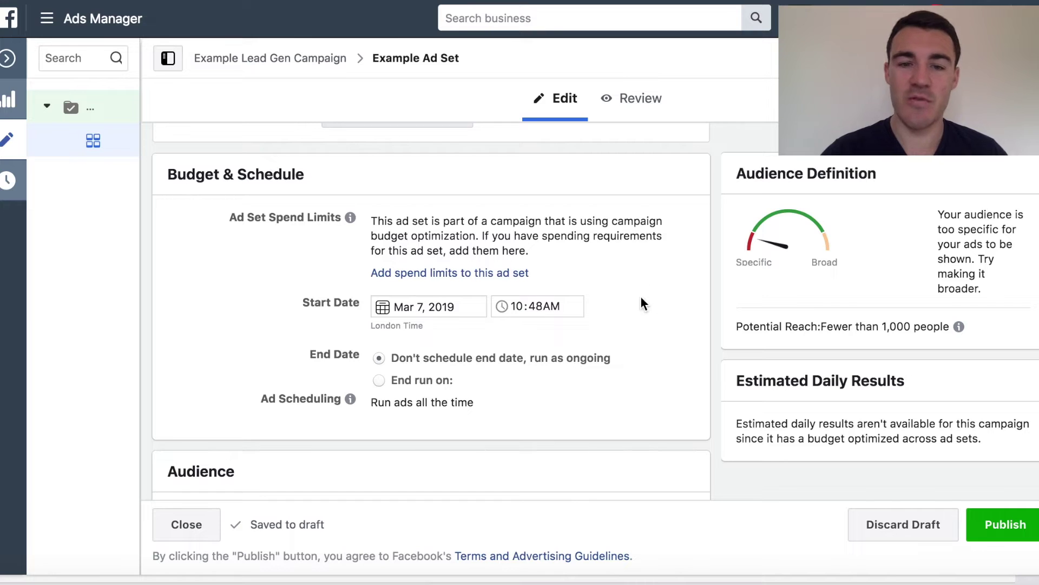
scroll(684, 334, "down", 5)
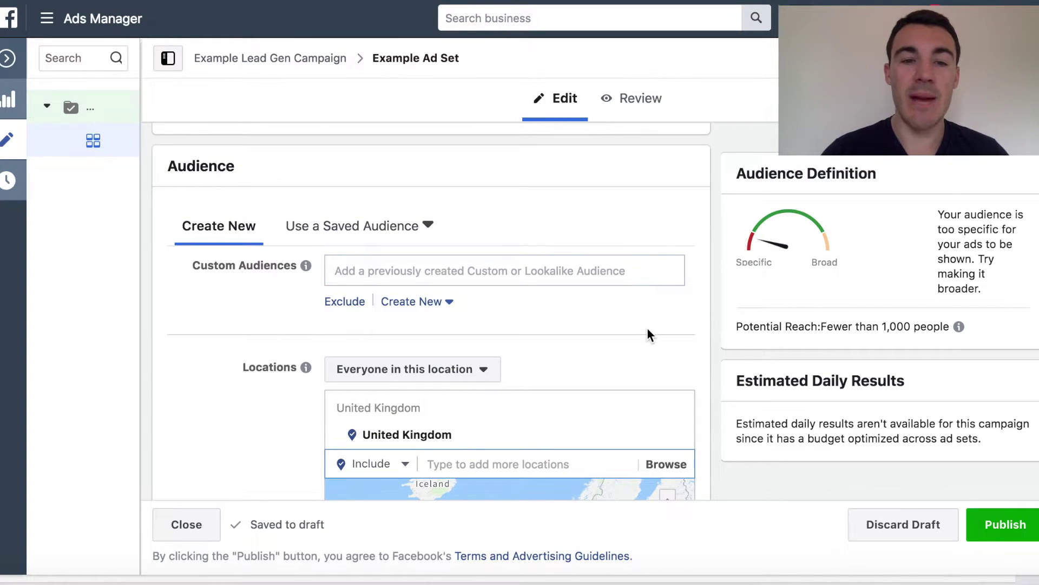
scroll(639, 319, "down", 3)
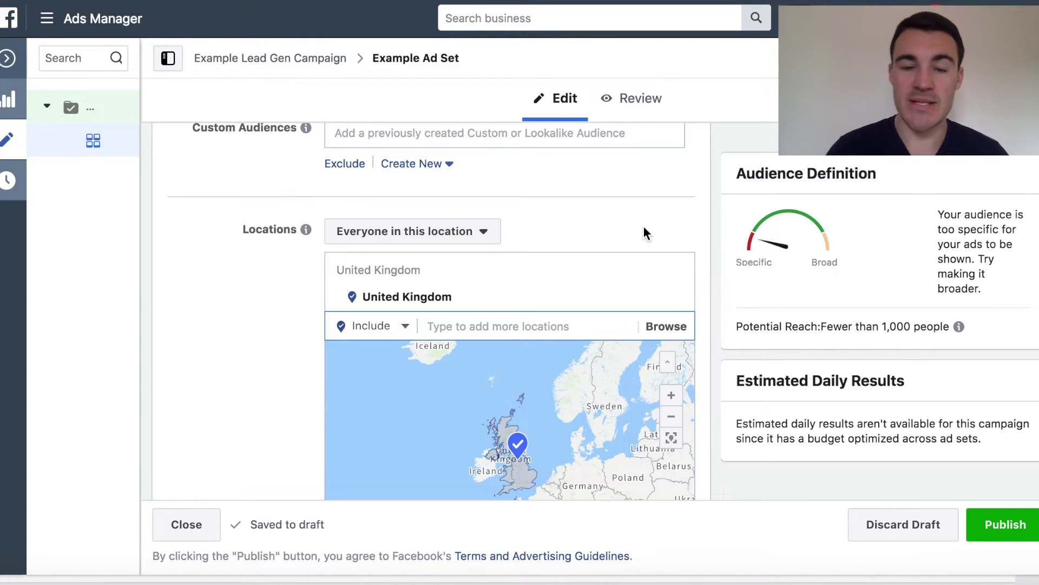
mouse_move(687, 302)
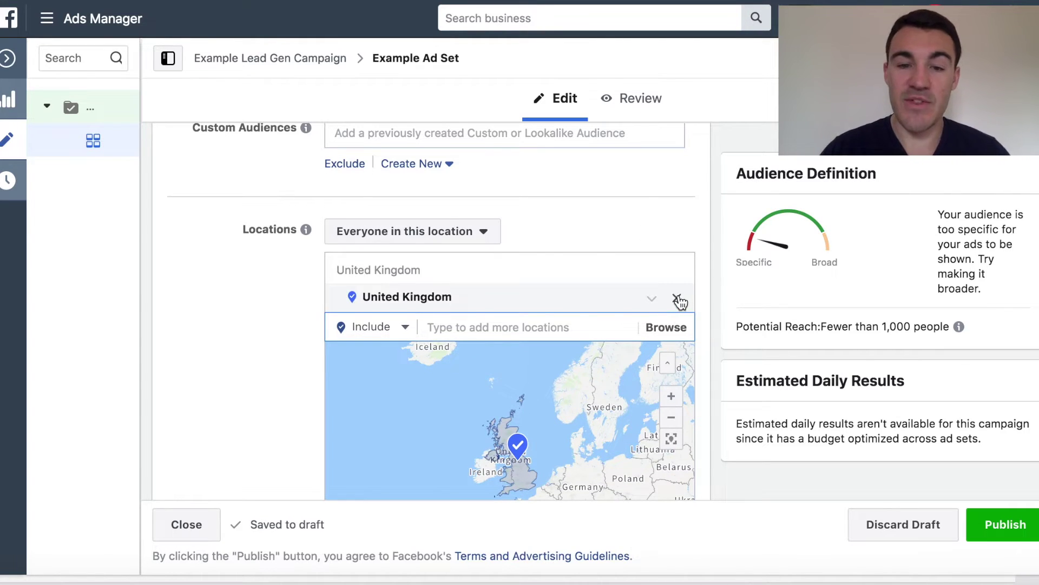
left_click(678, 299)
left_click(487, 355)
type("Maidenhead")
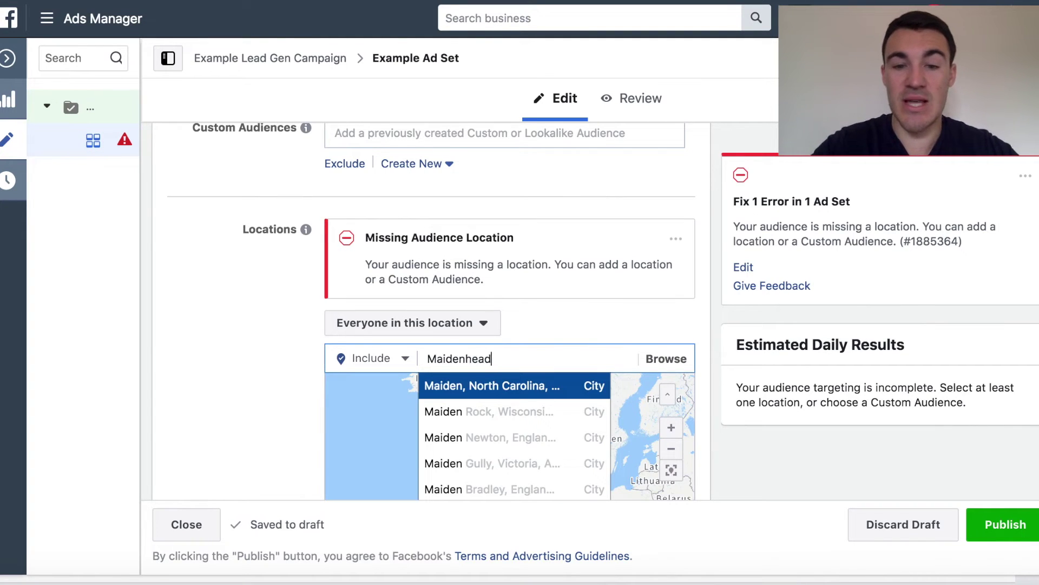
left_click(509, 387)
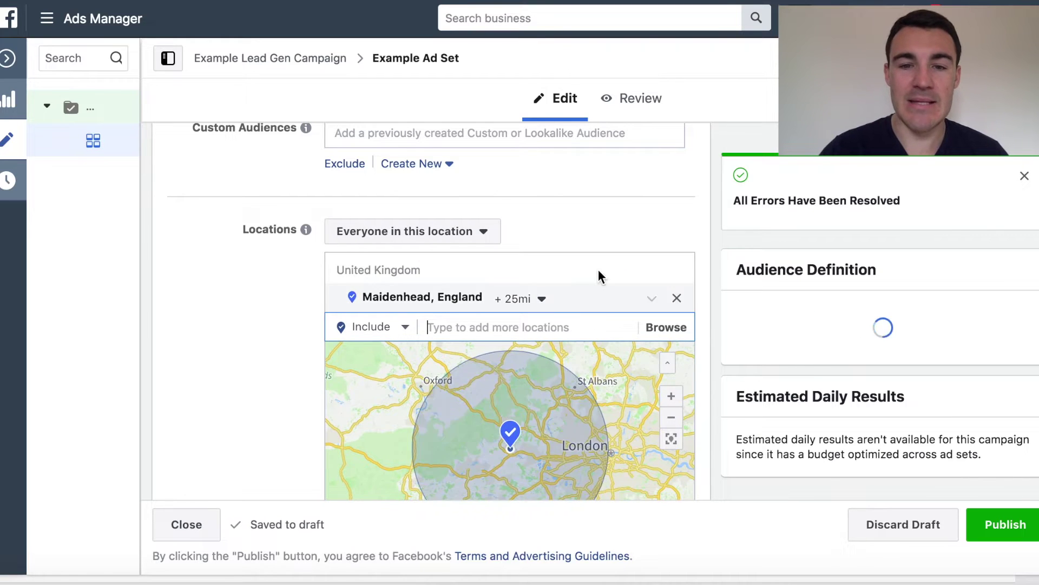
Set the targeting radius around Maidenhead to 15 miles
left_click(541, 299)
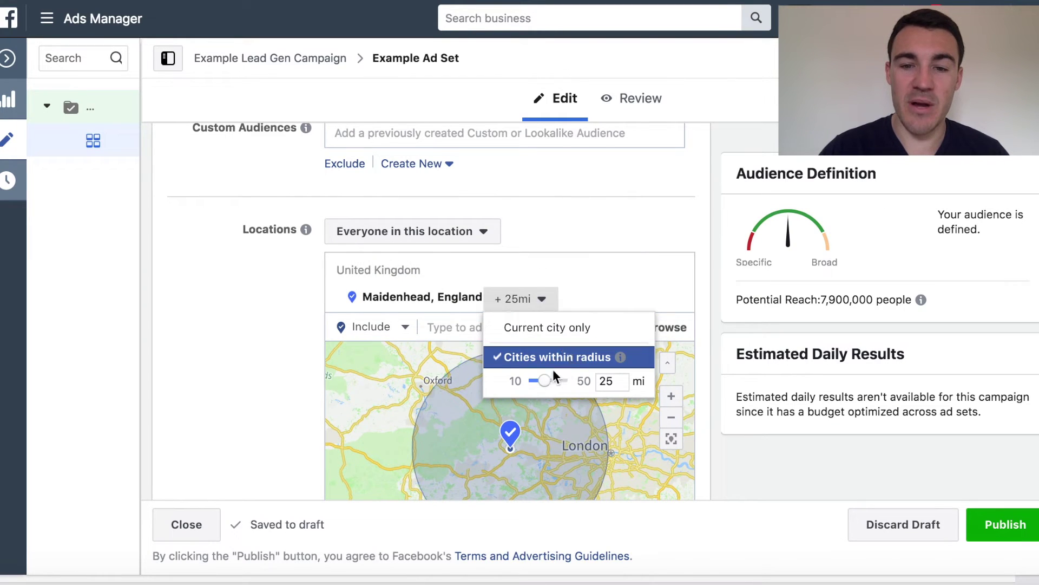
left_click_drag(545, 382, 541, 380)
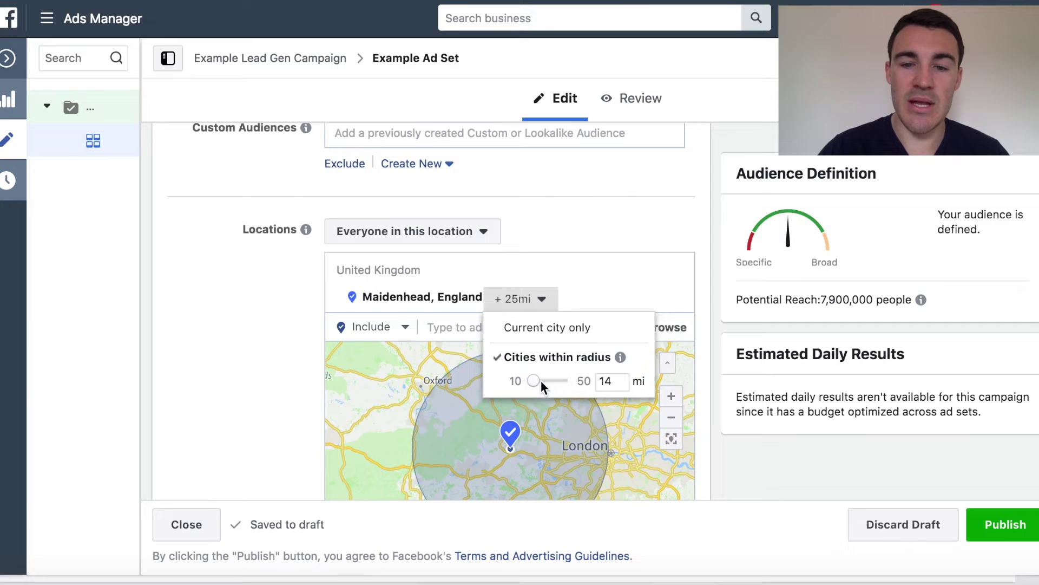
scroll(602, 387, "down", 1)
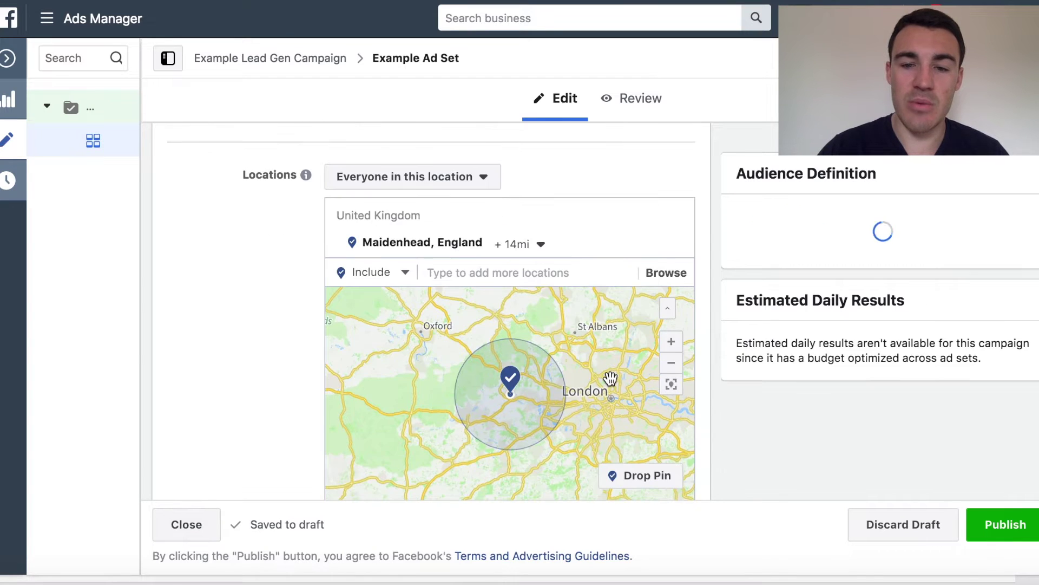
left_click(520, 242)
left_click(611, 327)
key("BackSpace")
type("5")
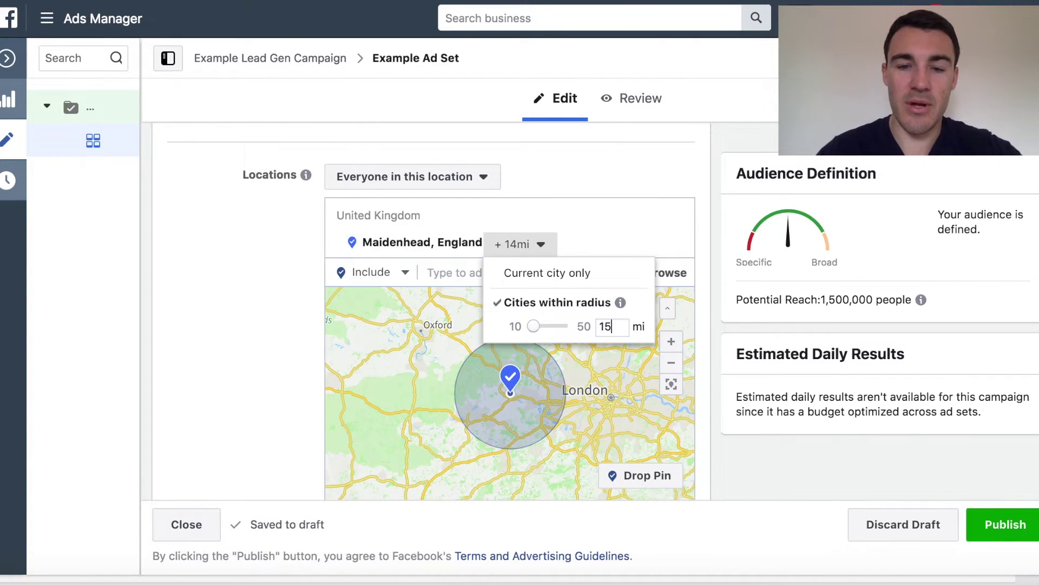
key("Return")
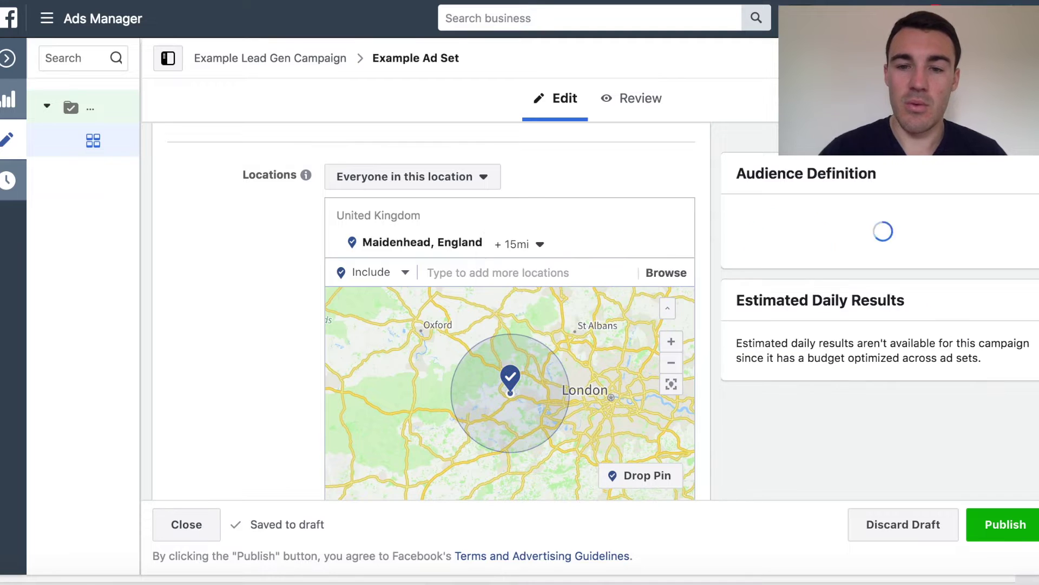
left_click(264, 391)
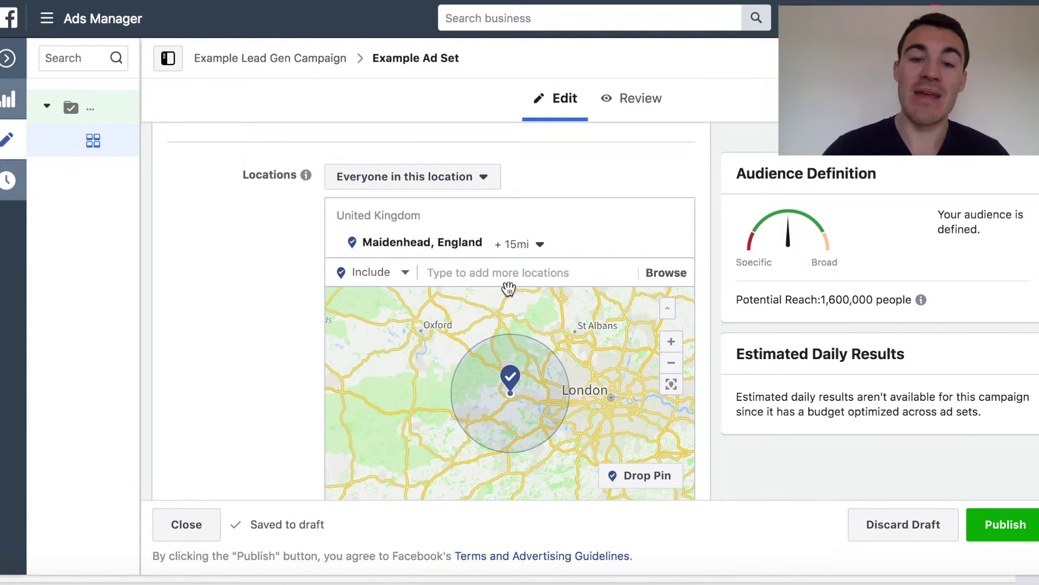
Set the audience's minimum age to 35 and check how the potential reach is estimated
scroll(264, 290, "down", 3)
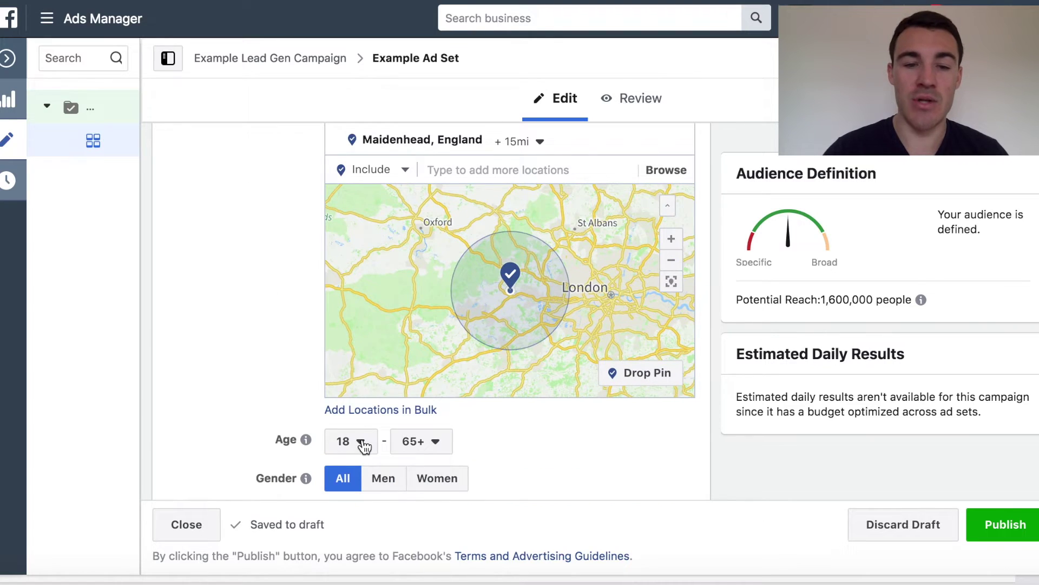
left_click(347, 441)
scroll(364, 307, "down", 5)
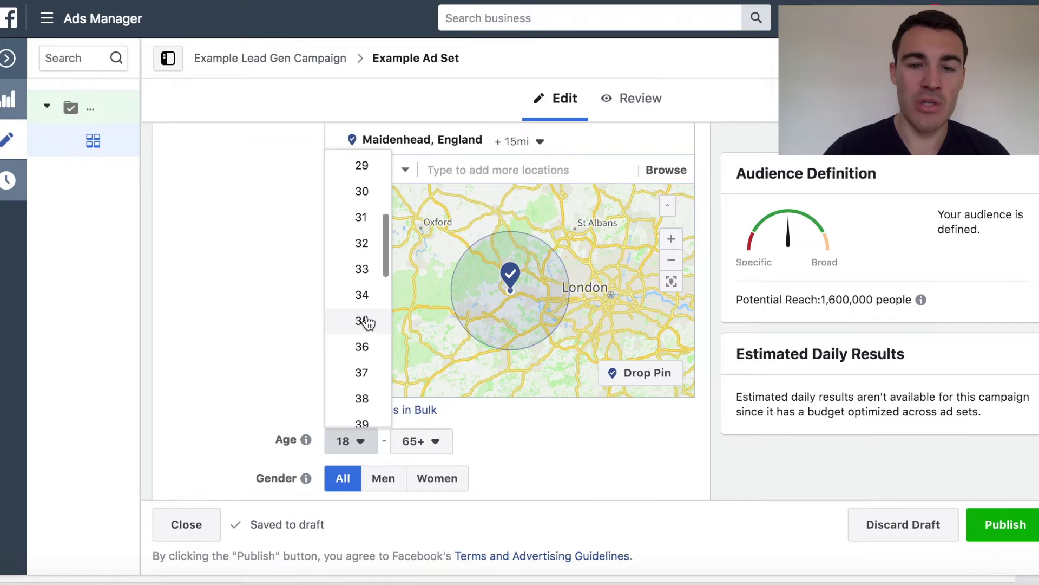
left_click(368, 321)
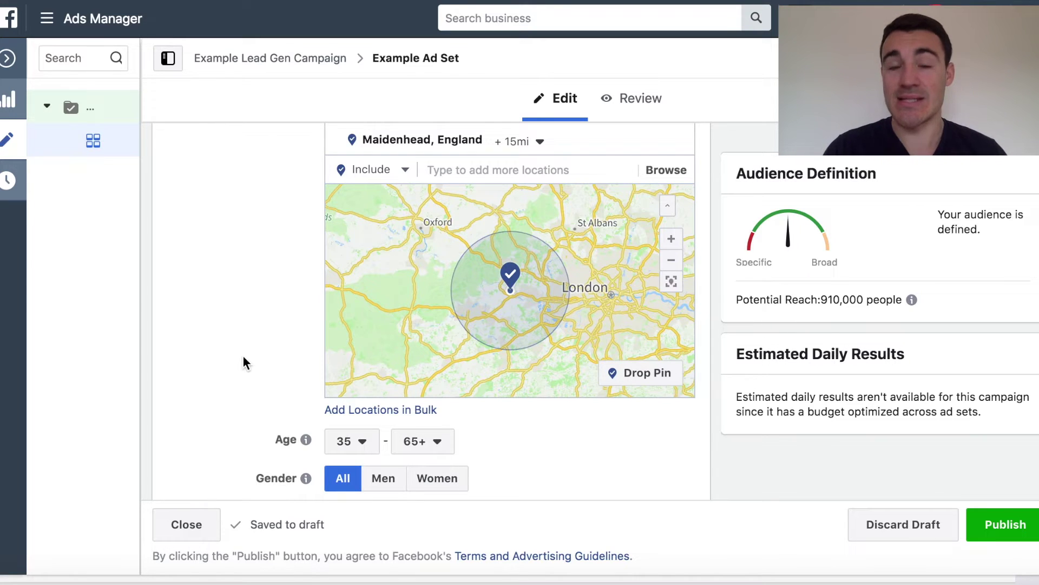
mouse_move(911, 299)
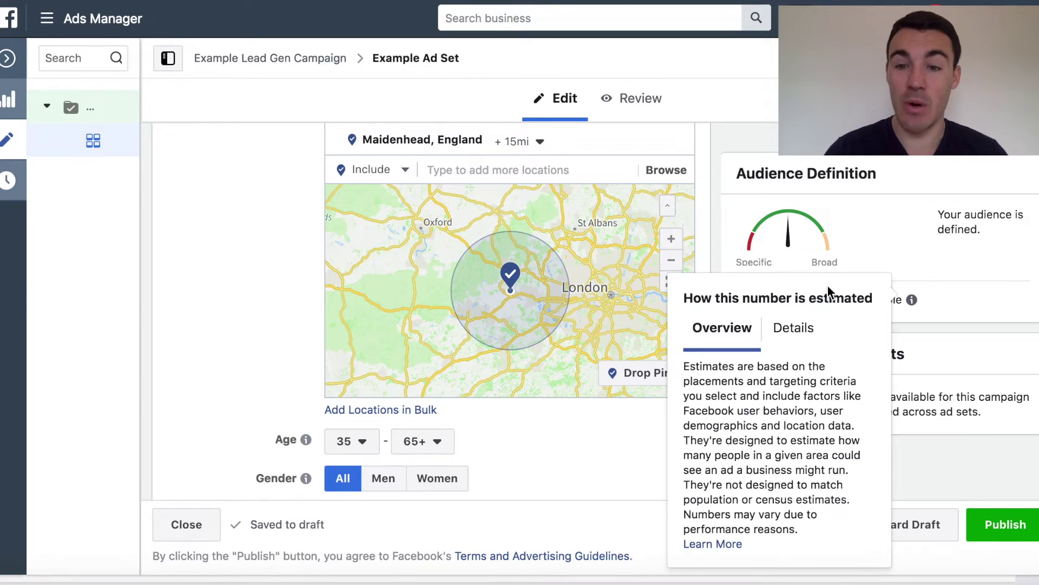
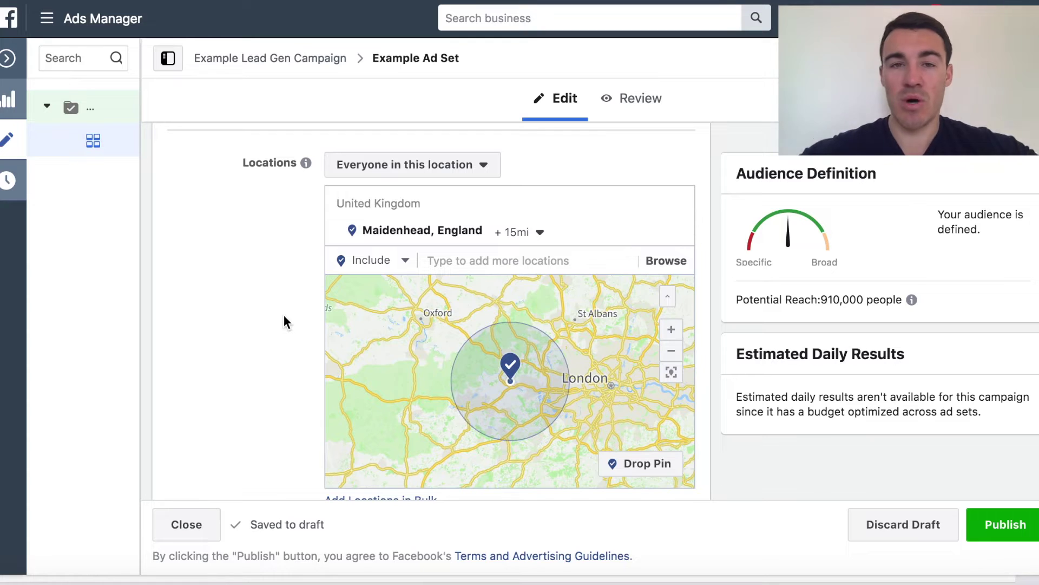
scroll(283, 316, "up", 2)
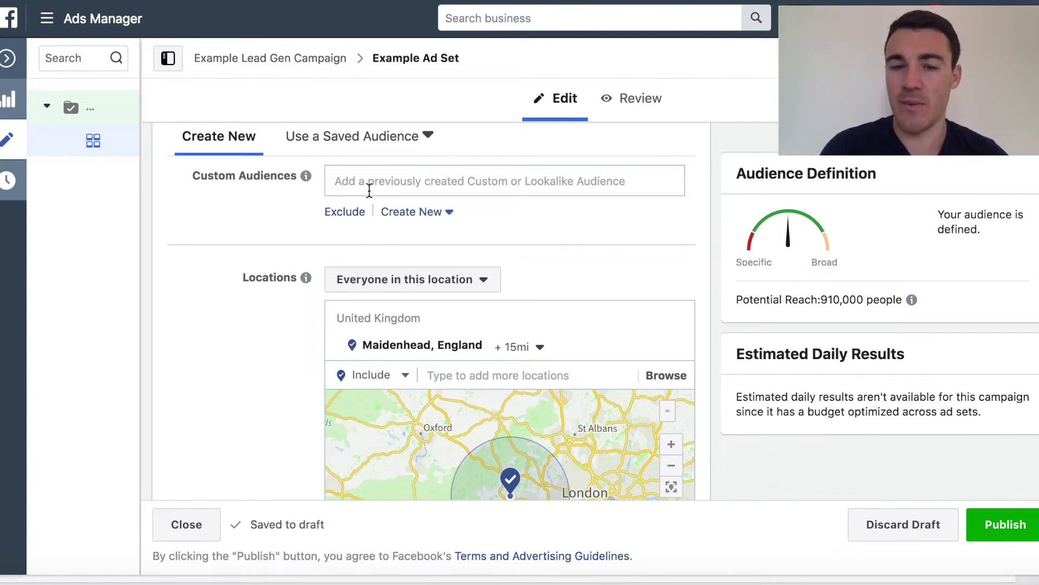
Review Example Ad Set's audience, detailed targeting, placement, and optimization and delivery settings, and return to the ad sets list
scroll(295, 268, "down", 2)
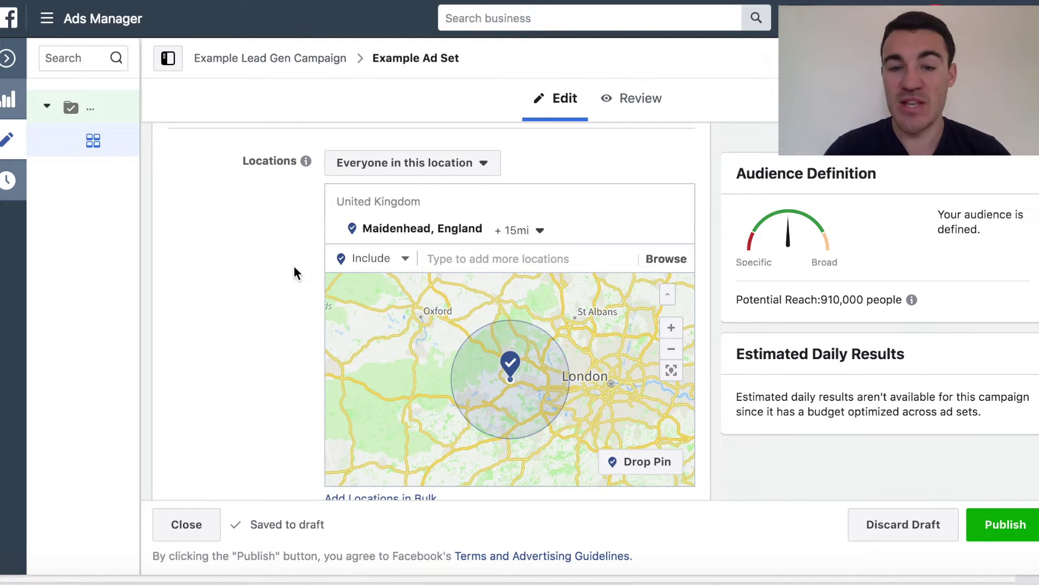
scroll(293, 265, "down", 5)
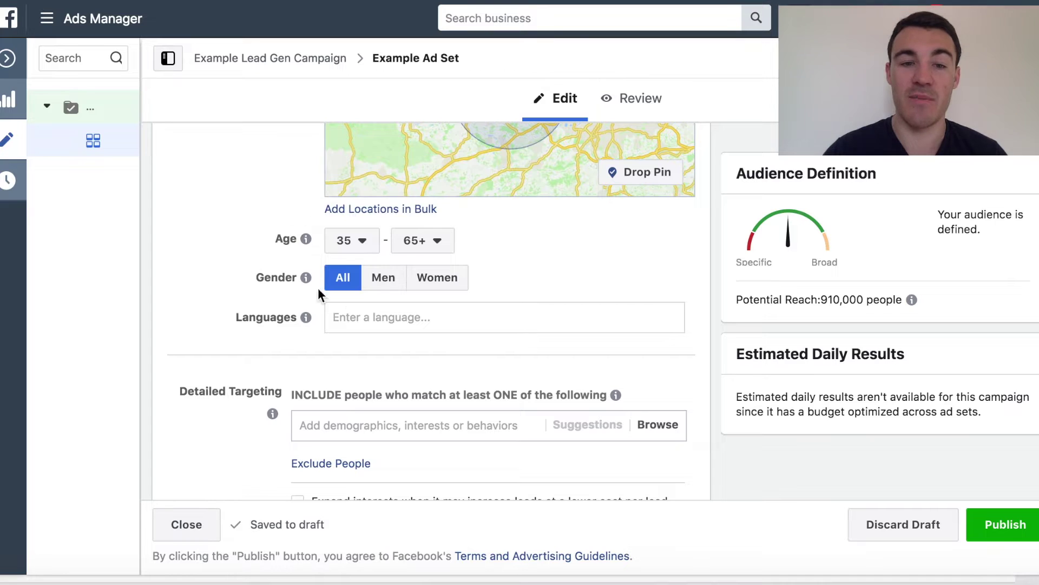
scroll(247, 277, "down", 1)
scroll(244, 273, "down", 1)
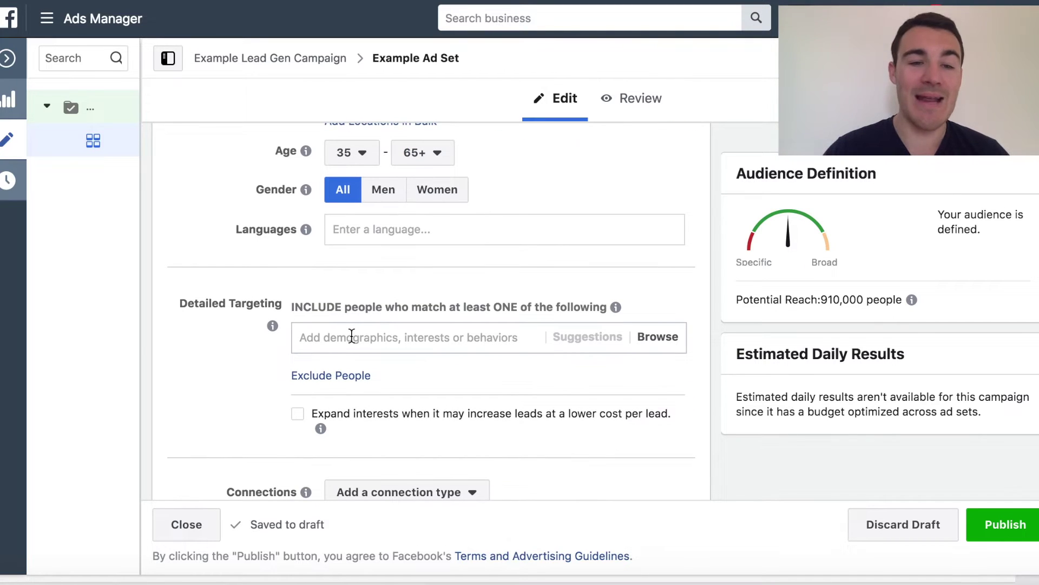
scroll(246, 395, "down", 1)
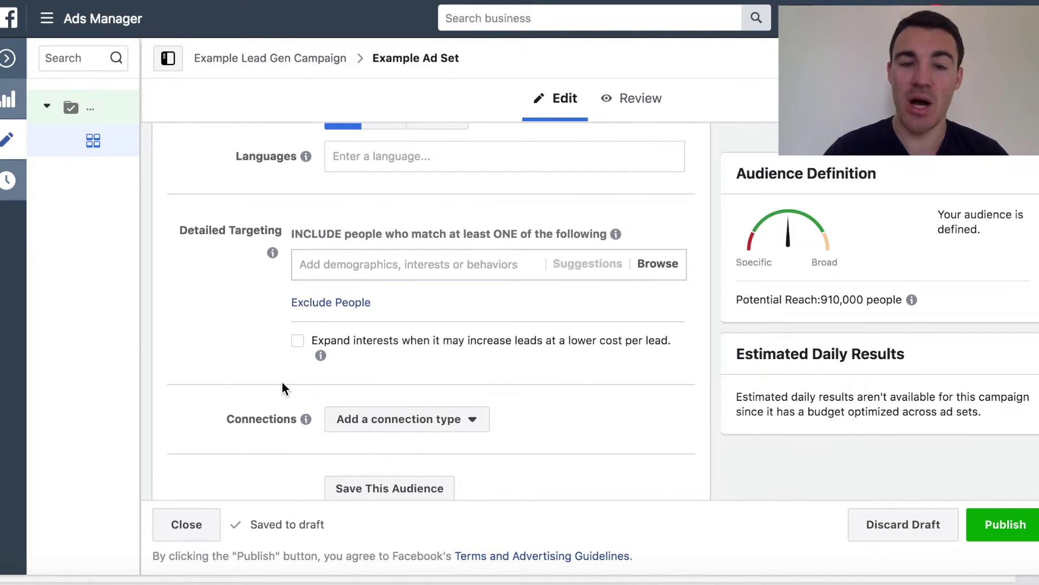
scroll(243, 359, "down", 2)
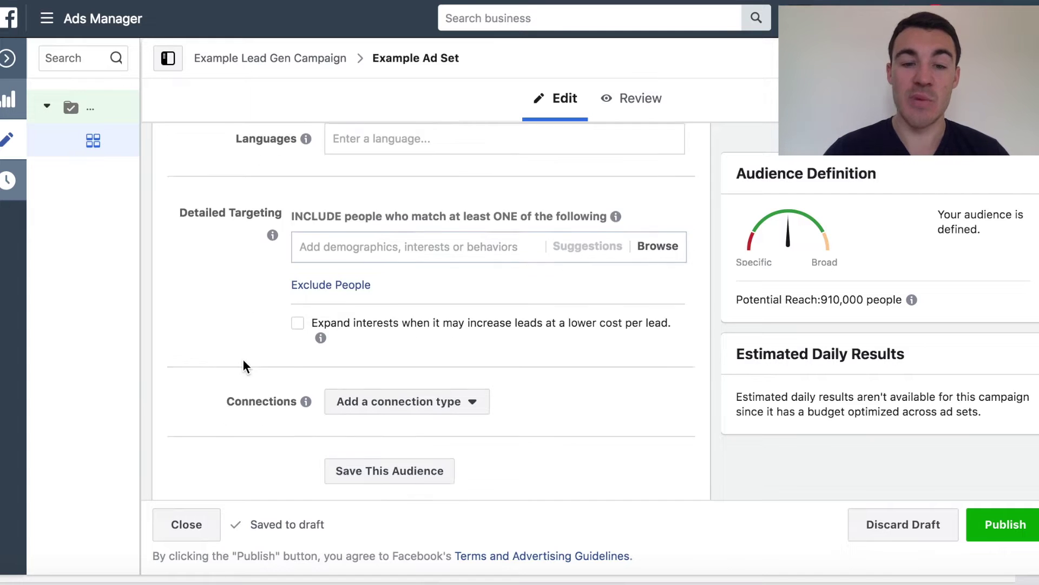
scroll(407, 434, "down", 3)
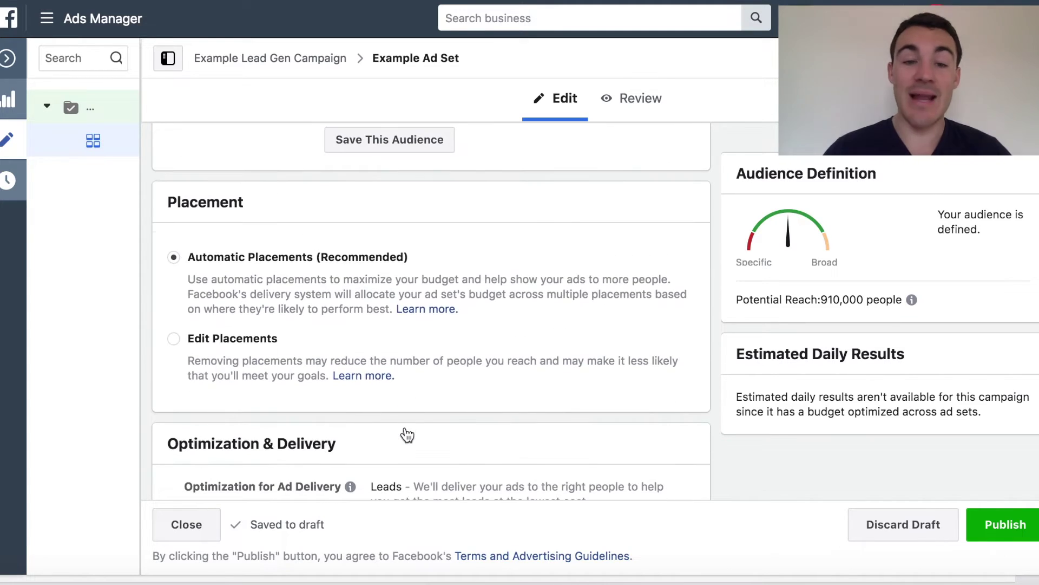
scroll(457, 277, "down", 2)
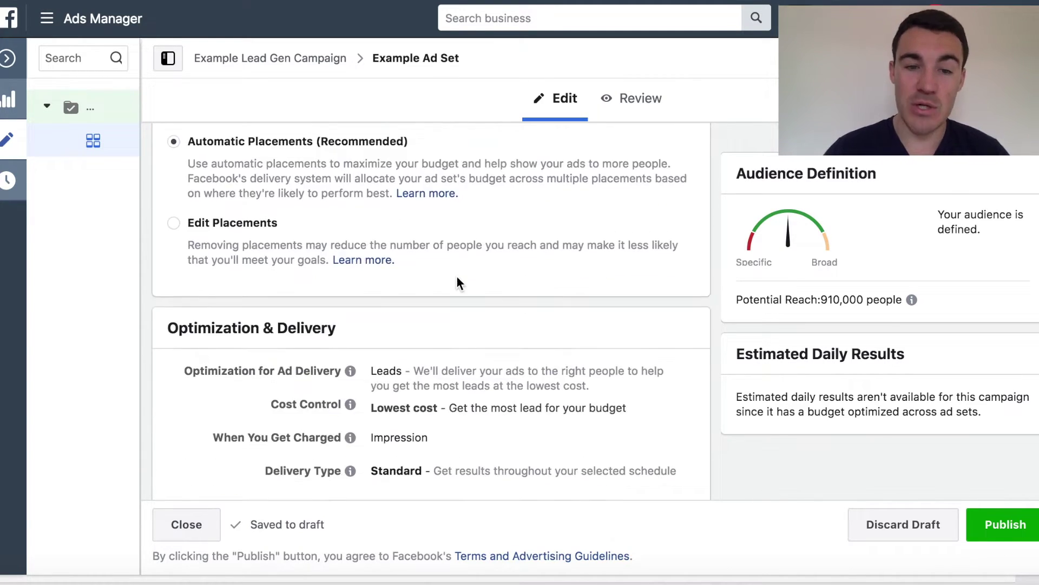
scroll(542, 282, "down", 1)
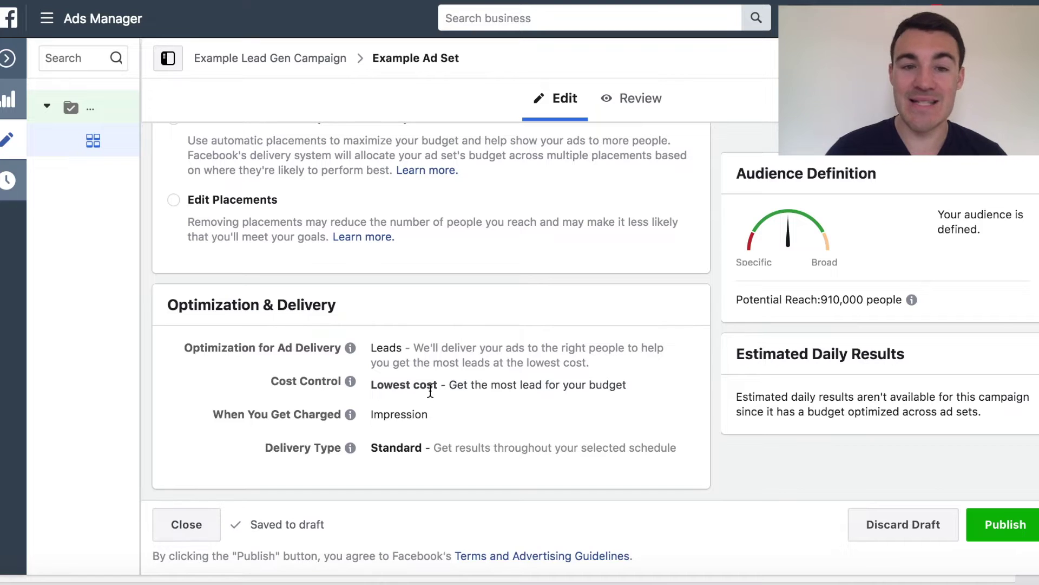
scroll(631, 259, "up", 15)
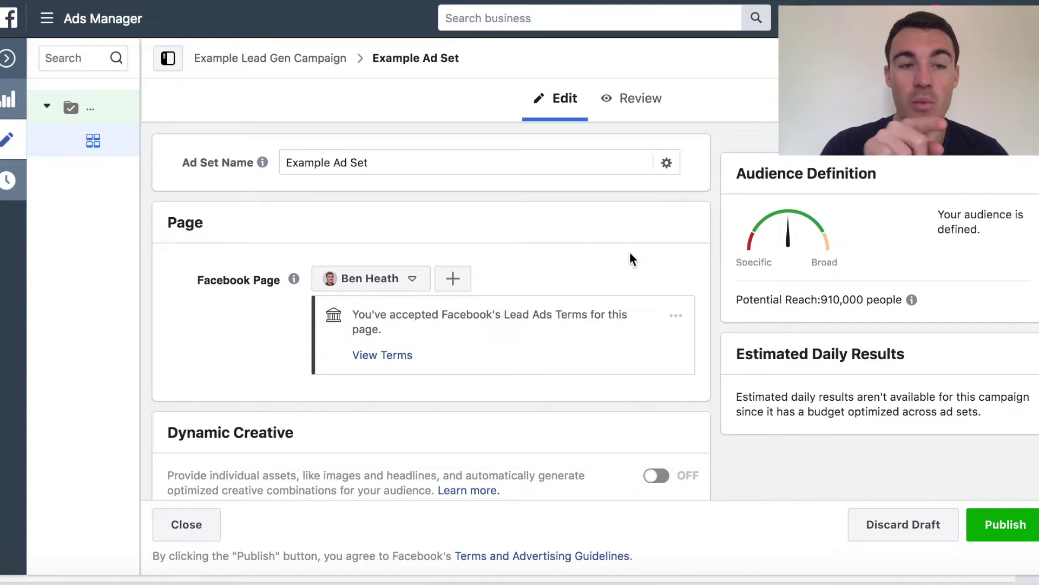
left_click(8, 99)
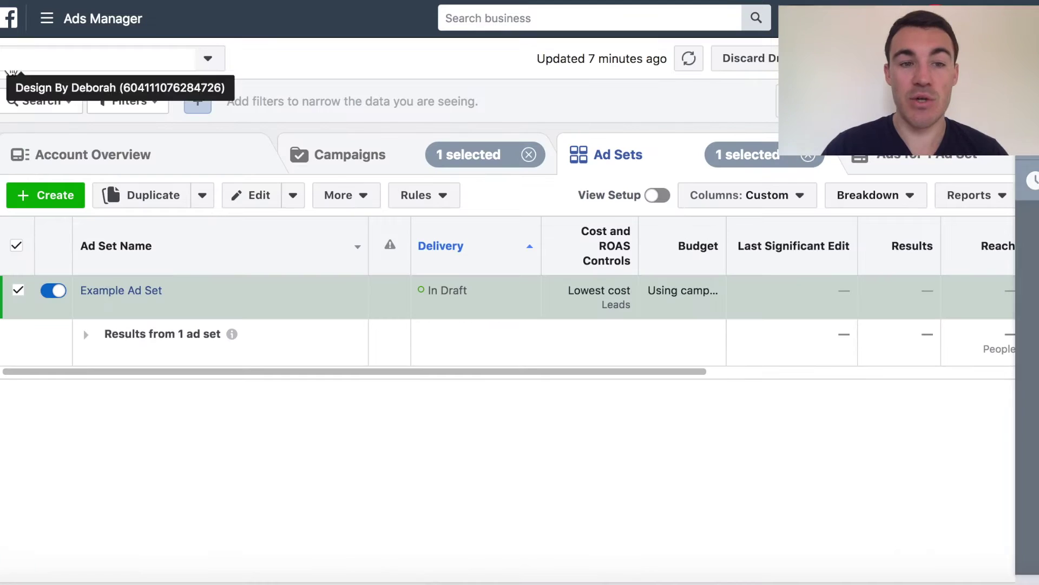
left_click(49, 201)
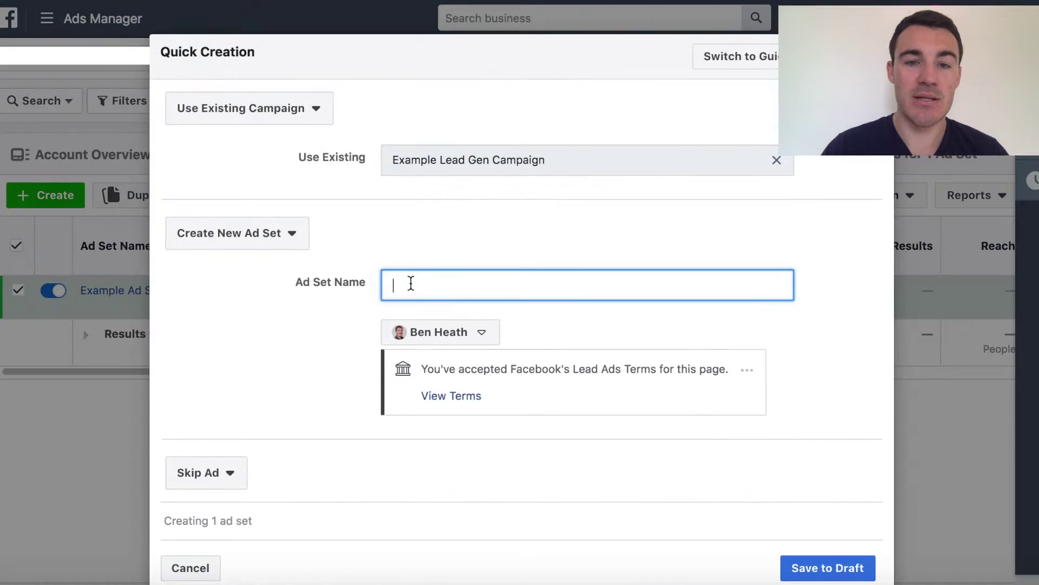
left_click(293, 238)
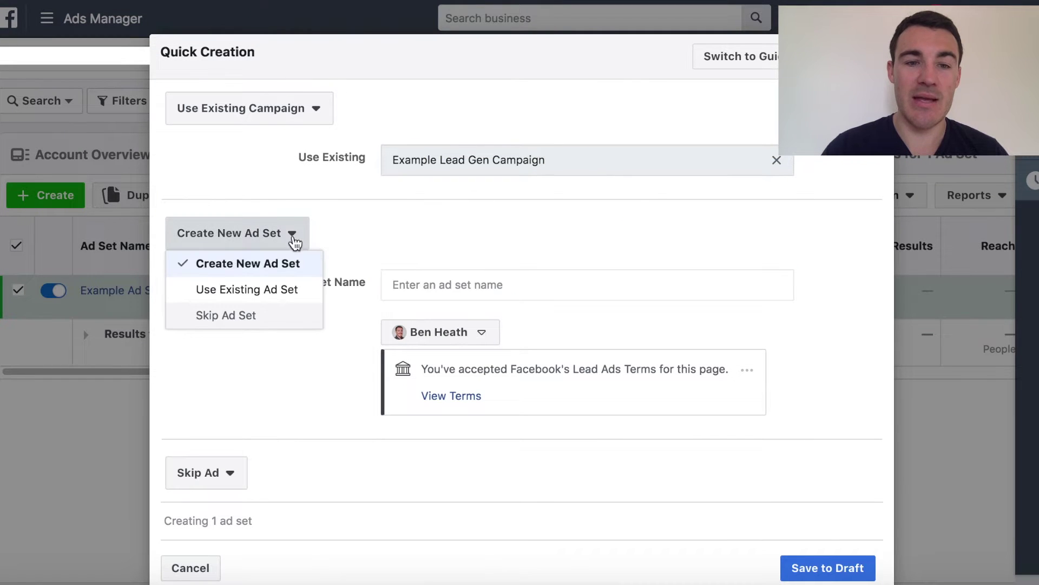
left_click(257, 287)
left_click(411, 281)
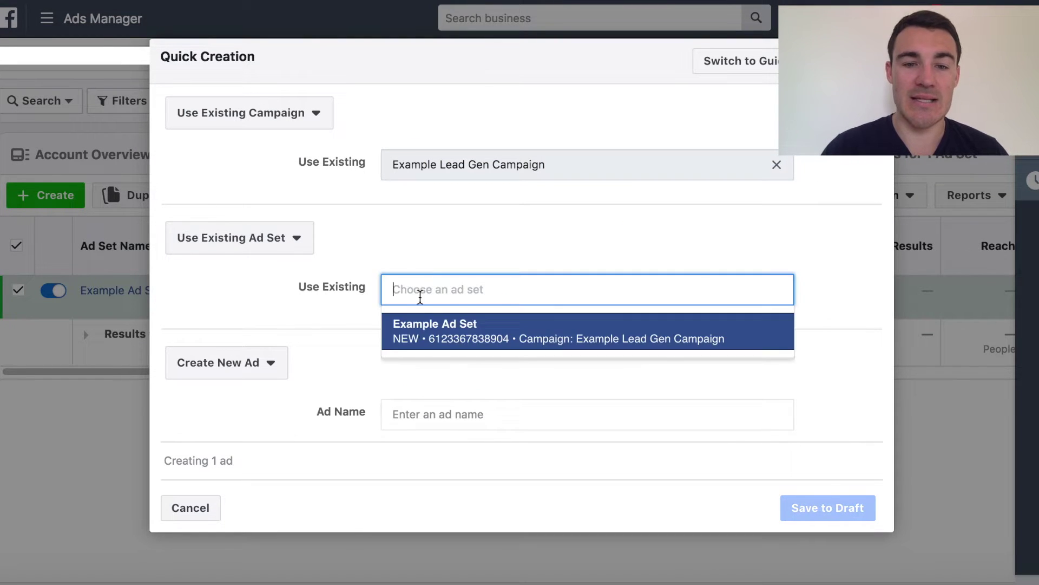
left_click(425, 337)
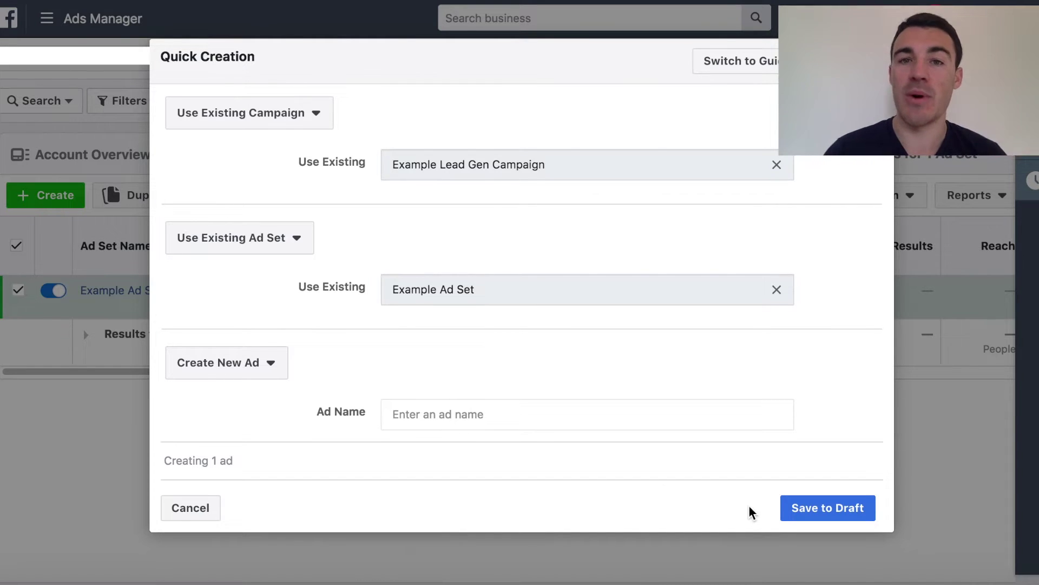
left_click(195, 508)
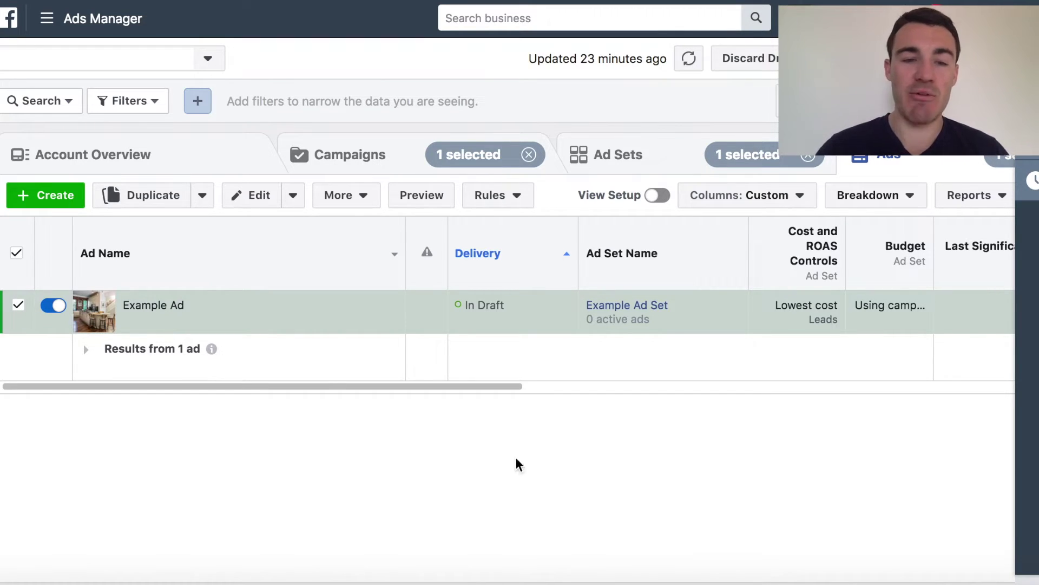
Open Example Ad for editing and examine its creative, text fields and mobile news feed preview
left_click(254, 201)
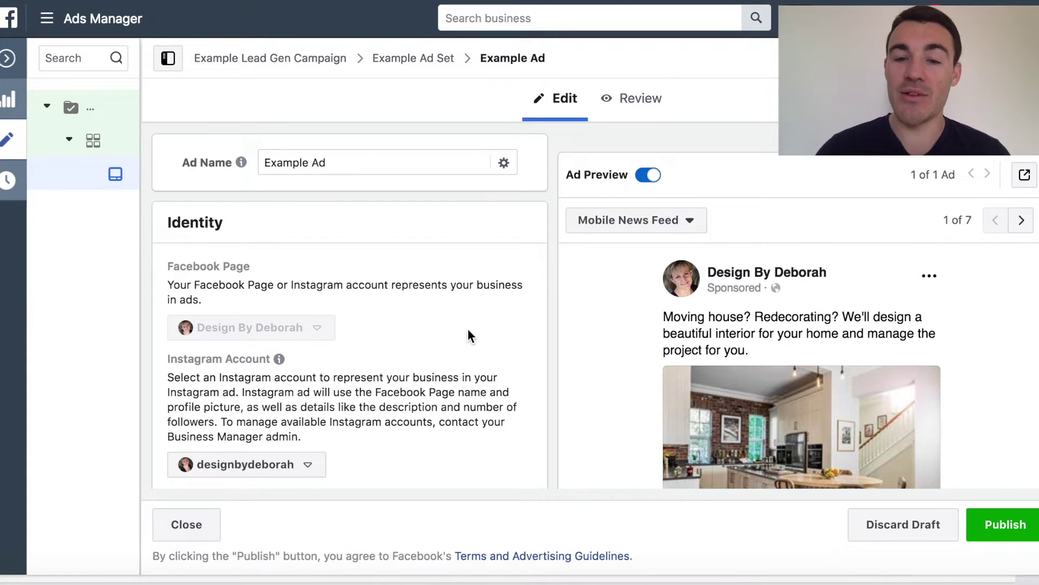
scroll(602, 372, "down", 10)
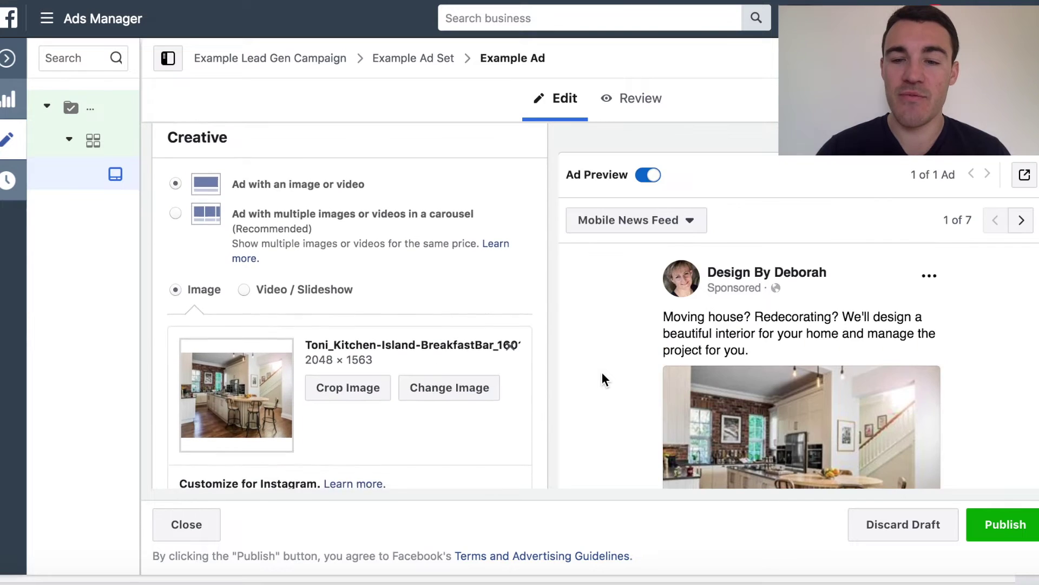
scroll(472, 384, "down", 7)
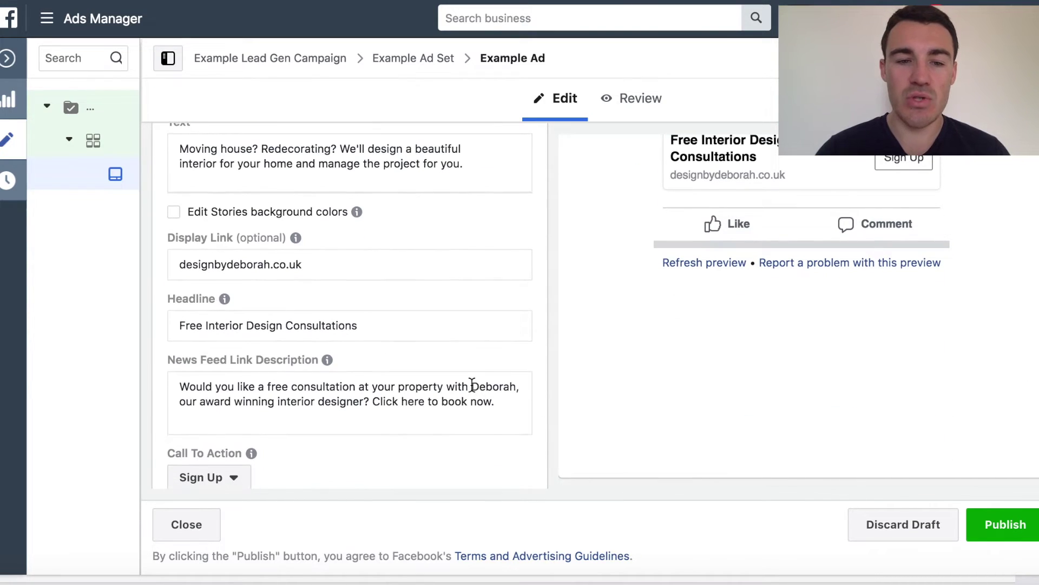
scroll(608, 352, "up", 2)
scroll(607, 352, "up", 5)
scroll(607, 351, "down", 2)
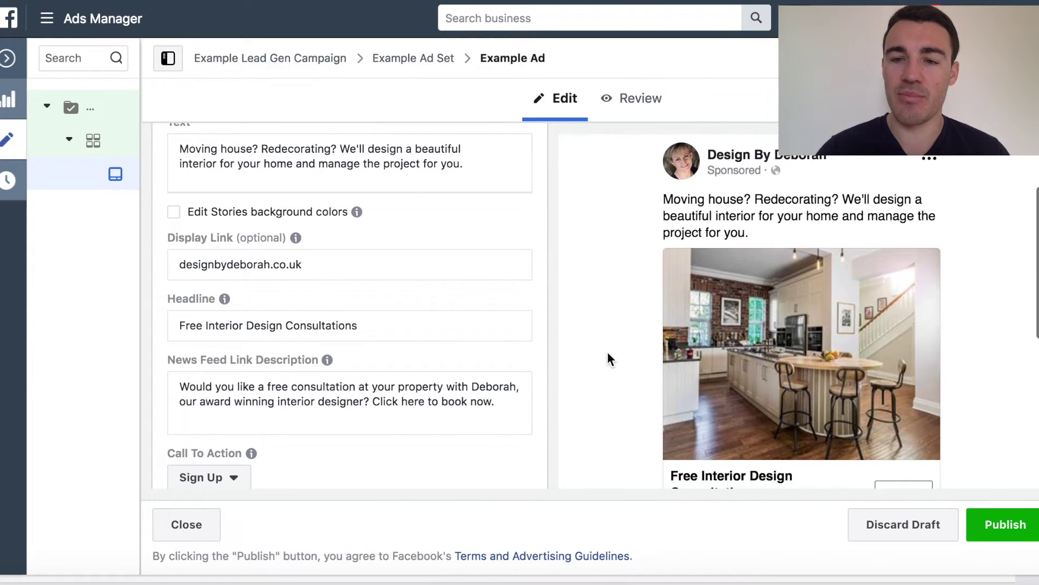
scroll(607, 352, "down", 1)
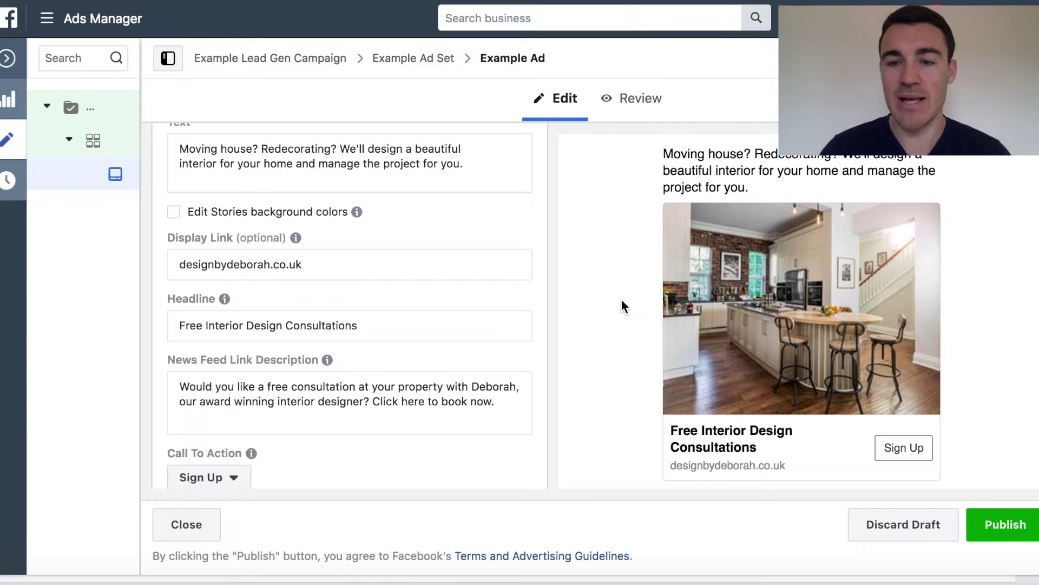
Check the free stock image source available for changing the ad's image and leave without choosing one
scroll(412, 287, "up", 8)
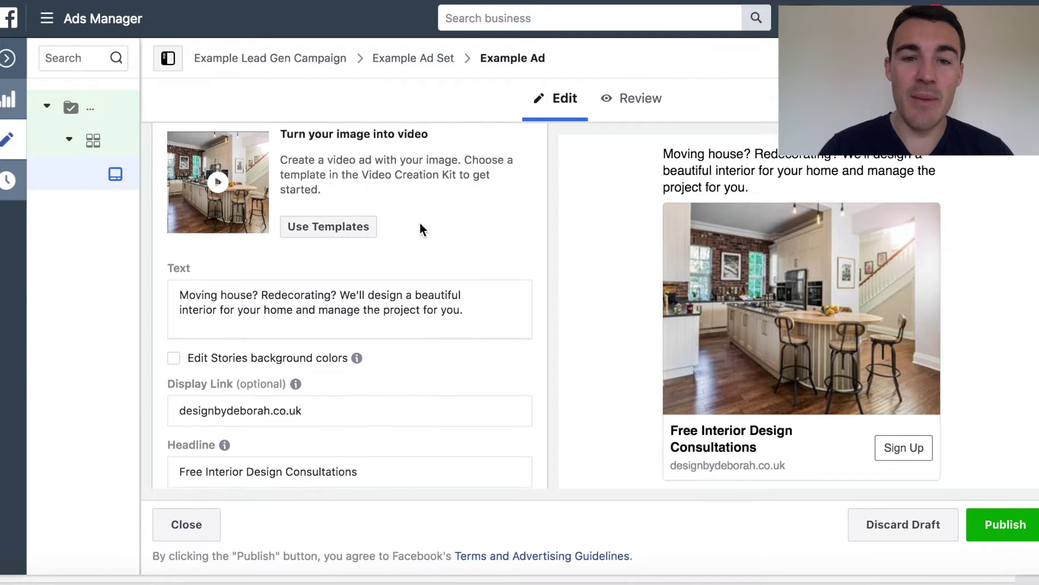
left_click(465, 217)
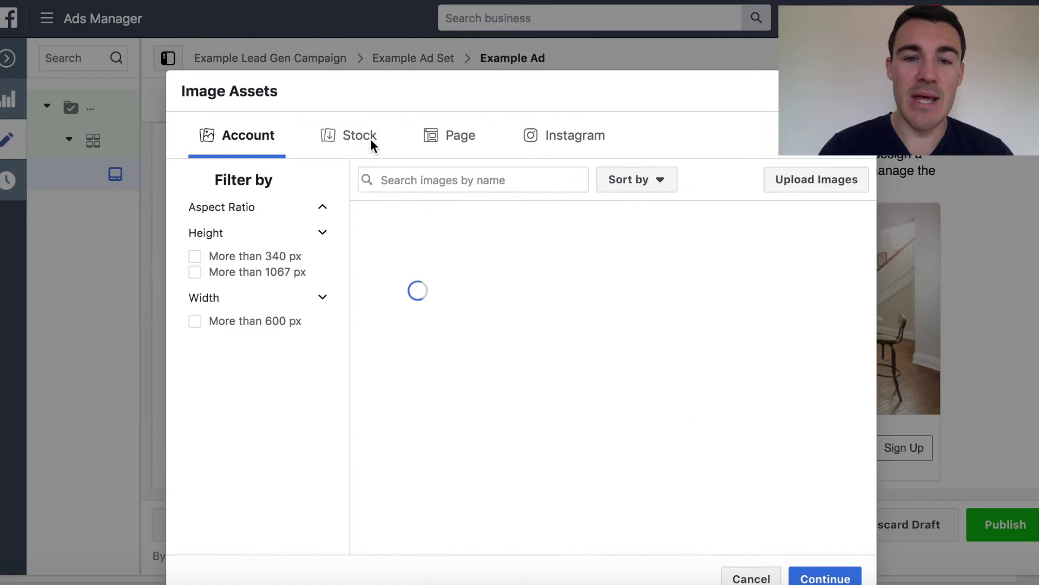
left_click(356, 101)
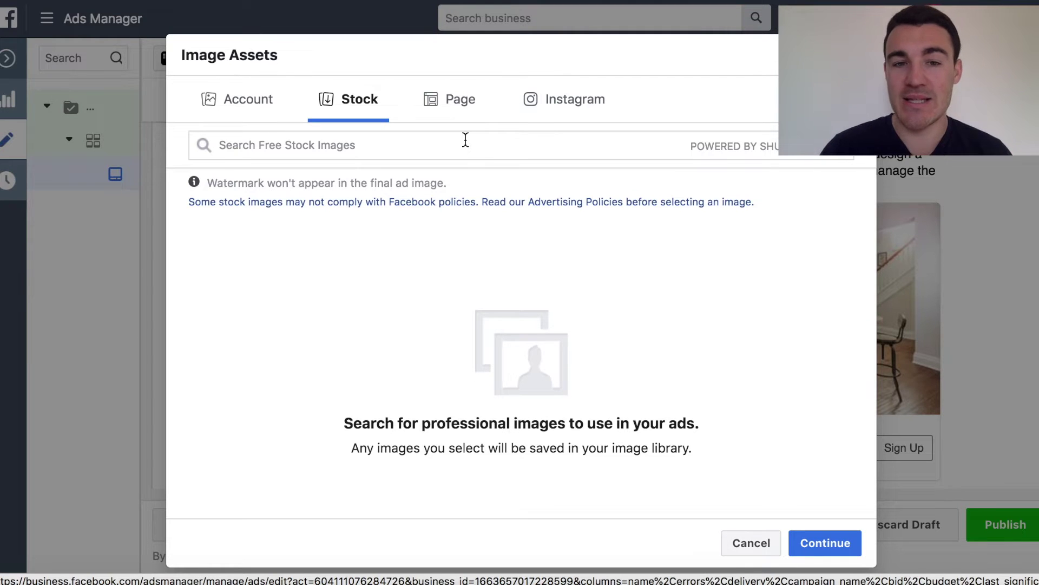
left_click(741, 544)
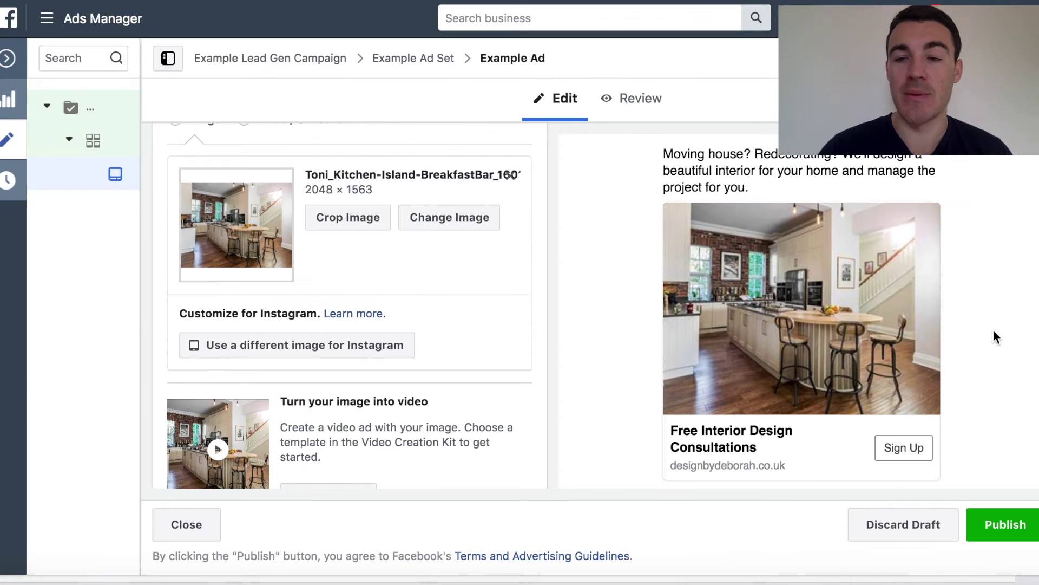
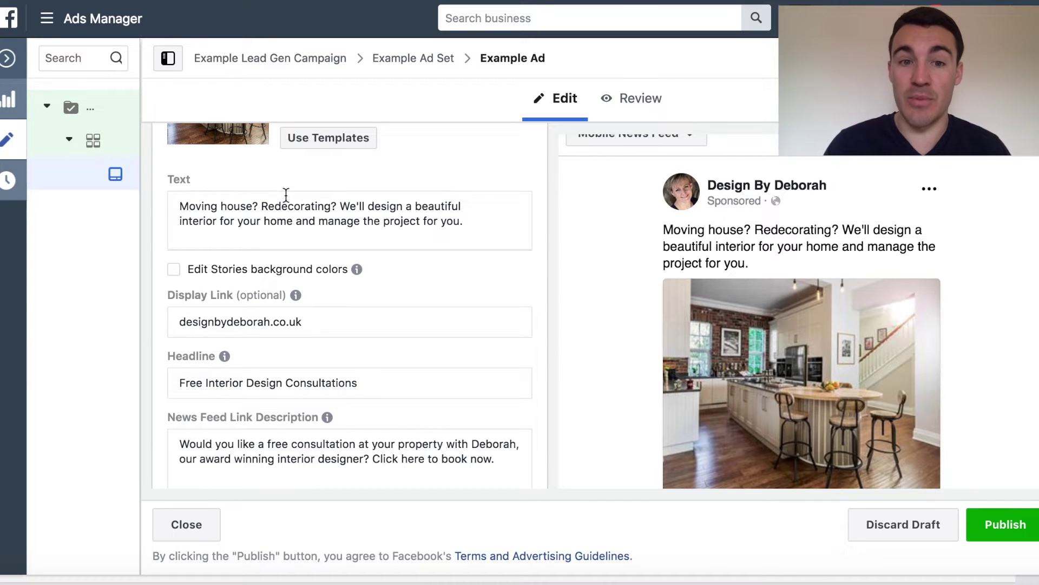
Compare the ad's text, display link, headline, link description and call to action with the mobile preview
scroll(782, 332, "down", 2)
scroll(550, 322, "up", 2)
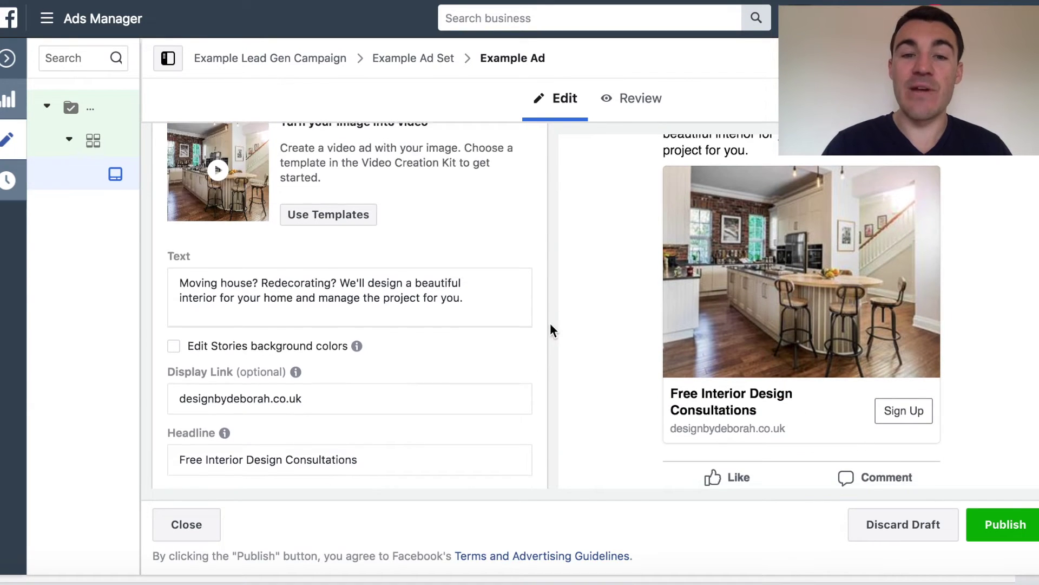
scroll(550, 323, "up", 1)
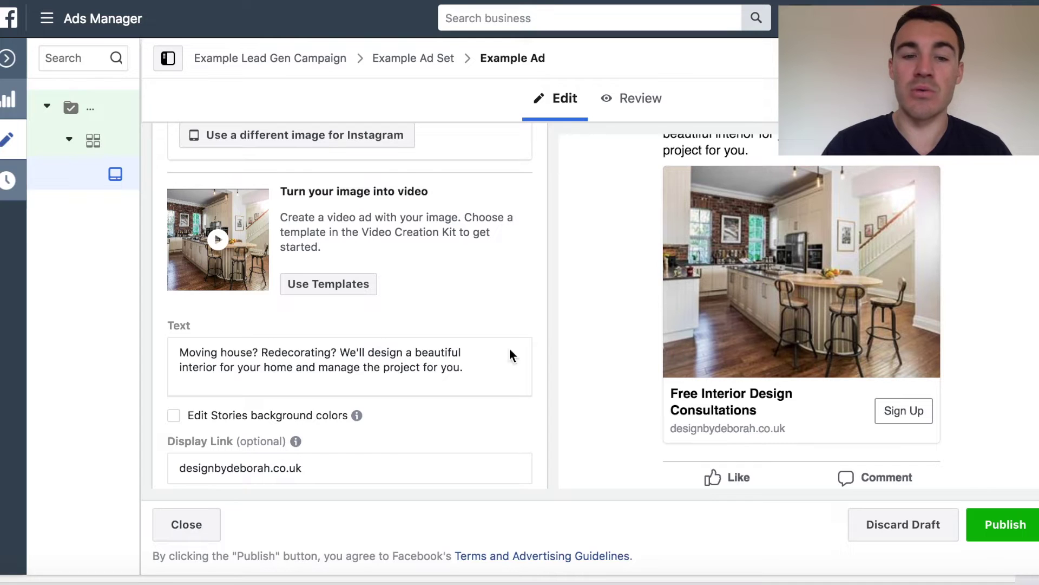
scroll(394, 341, "down", 1)
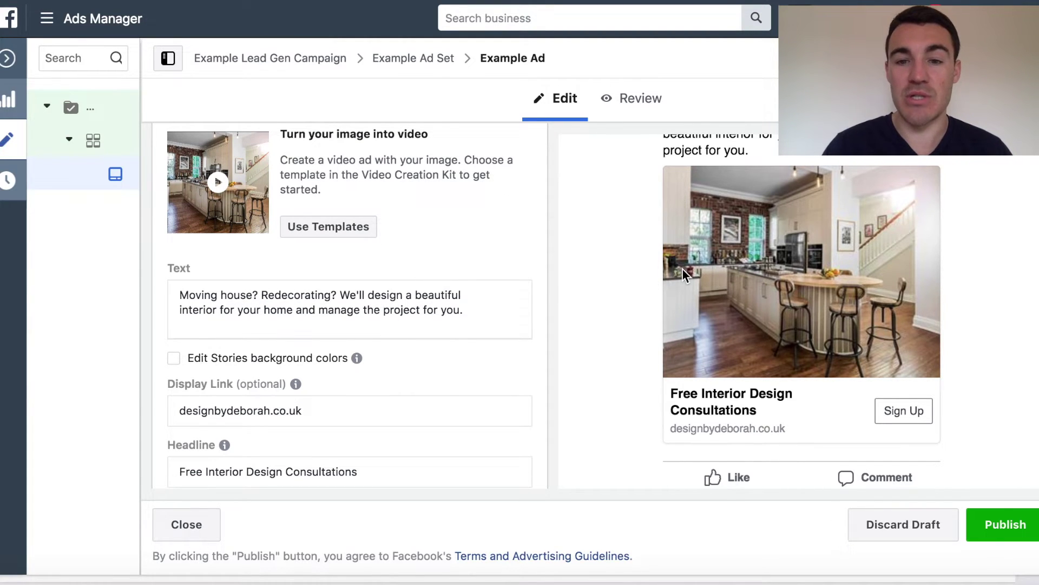
scroll(683, 268, "up", 2)
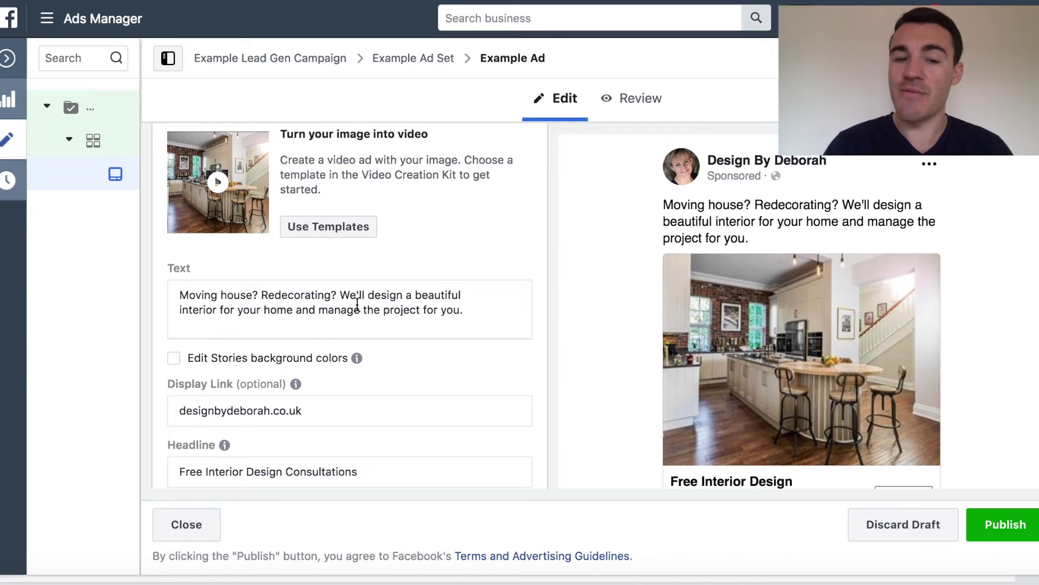
scroll(489, 325, "down", 1)
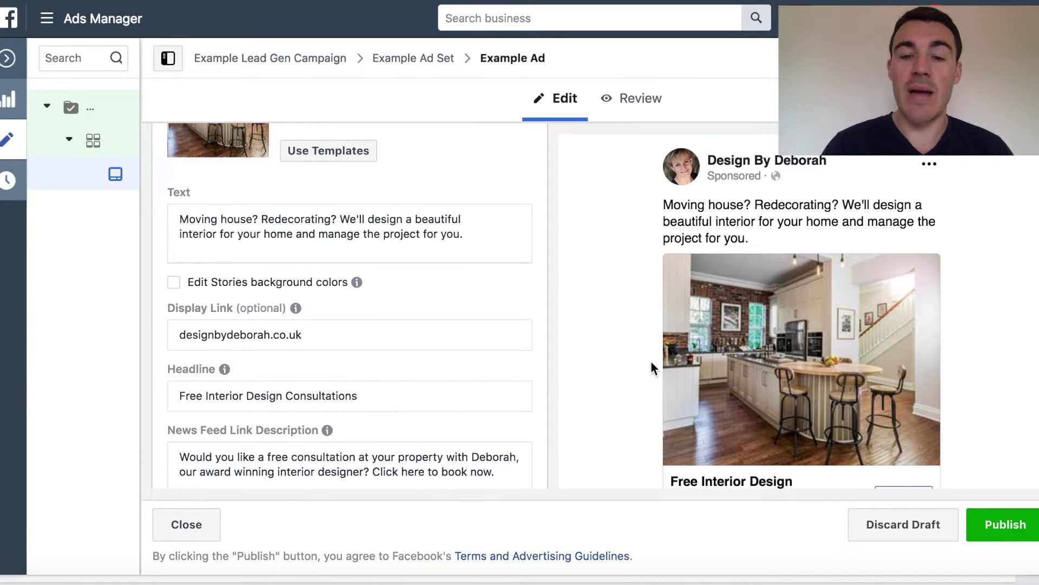
scroll(437, 332, "down", 1)
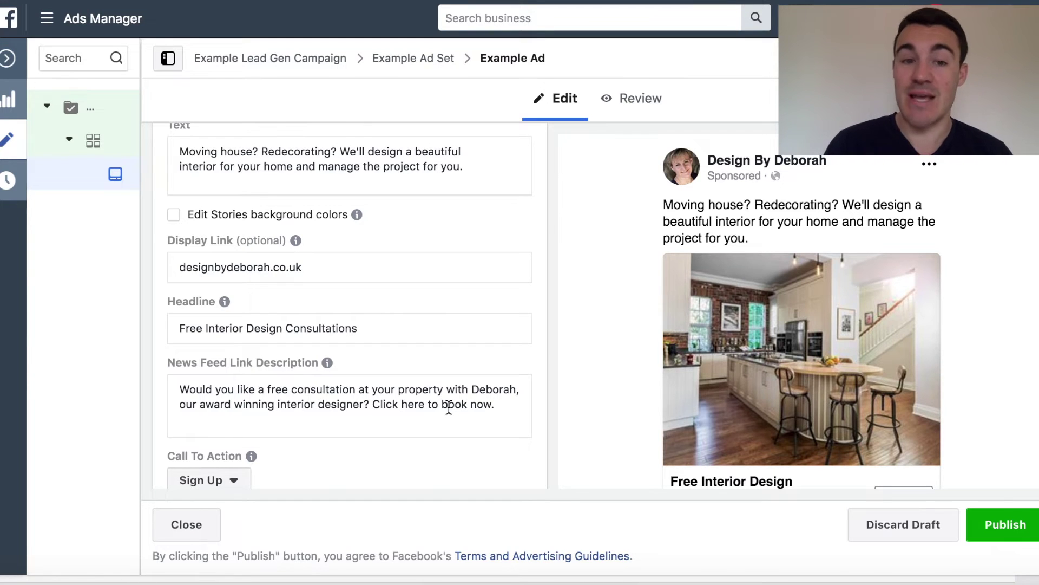
scroll(704, 404, "down", 1)
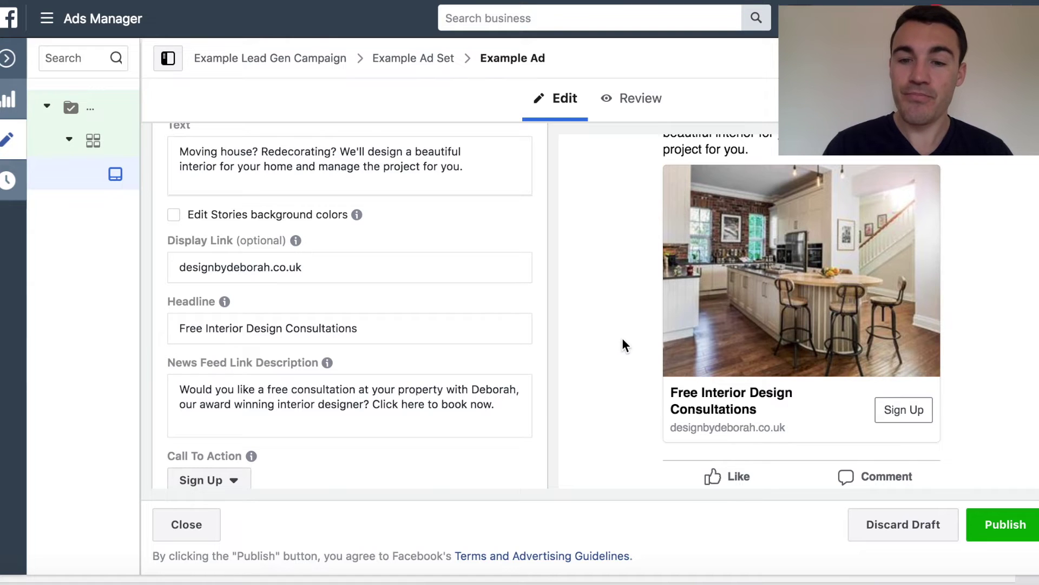
Switch the ad preview to Desktop News Feed and examine how the headline and link description are displayed
scroll(622, 341, "up", 4)
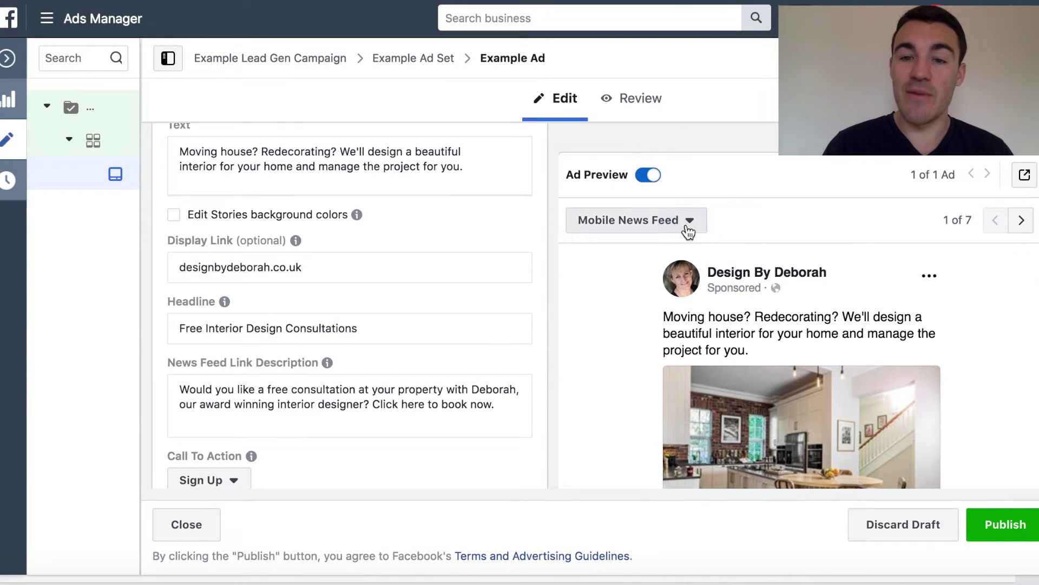
left_click(688, 222)
left_click(670, 317)
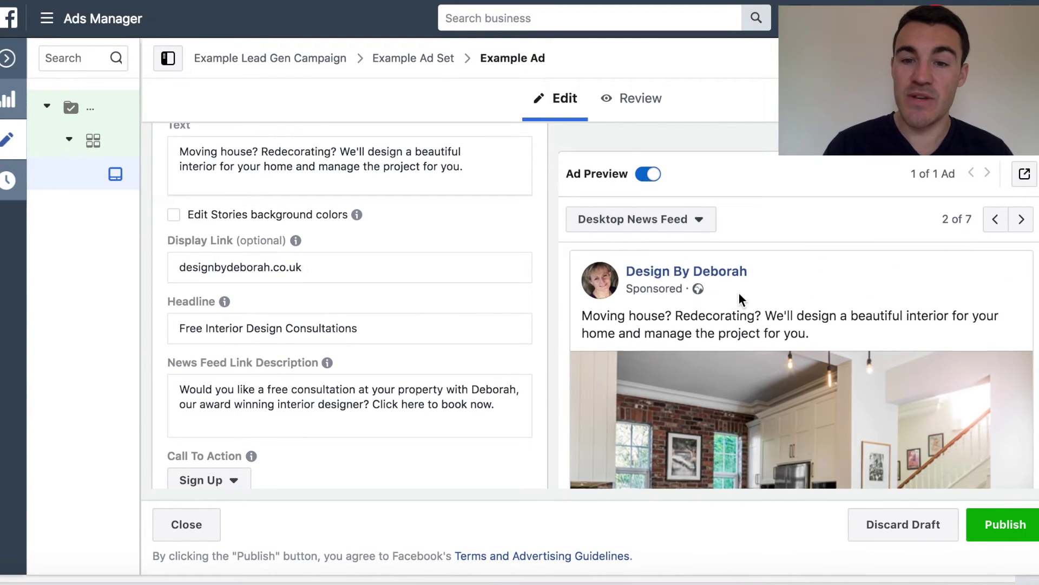
scroll(739, 292, "down", 5)
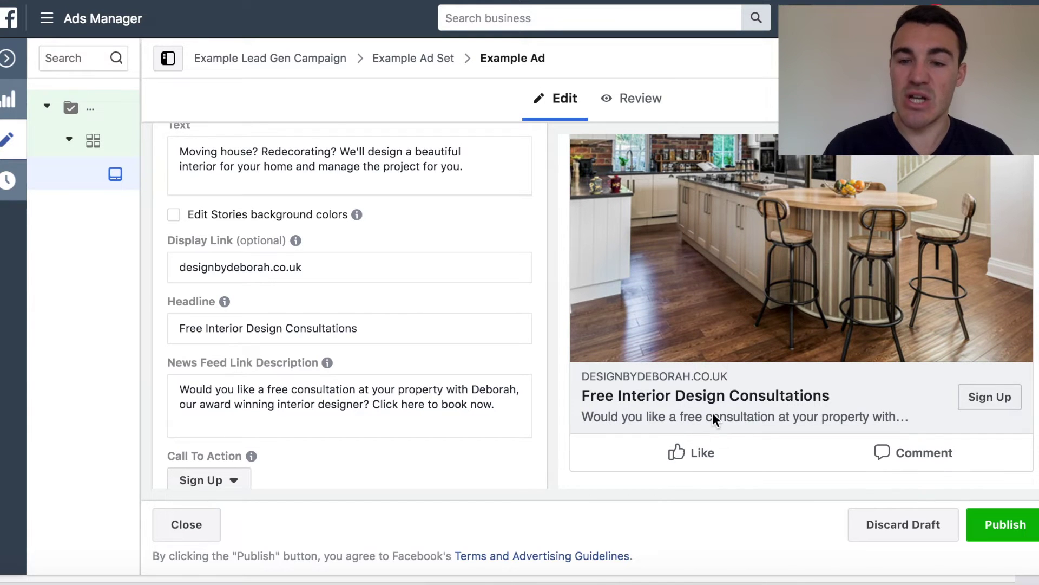
Switch the ad preview from Desktop News Feed to Mobile News Feed and examine the ad's text, image, headline and Sign Up button
scroll(732, 323, "up", 5)
scroll(661, 254, "up", 2)
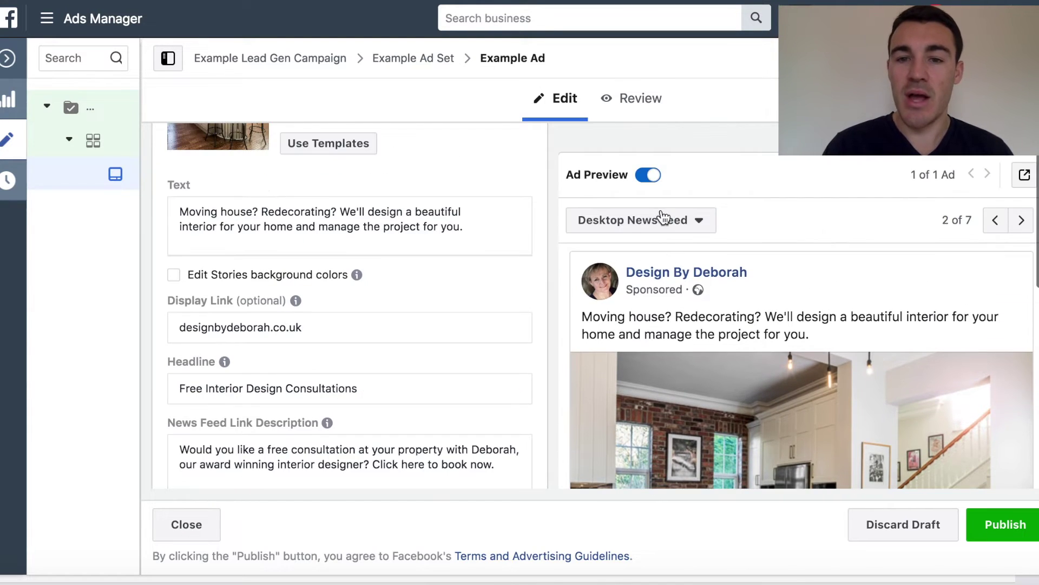
scroll(835, 311, "down", 3)
scroll(363, 301, "down", 3)
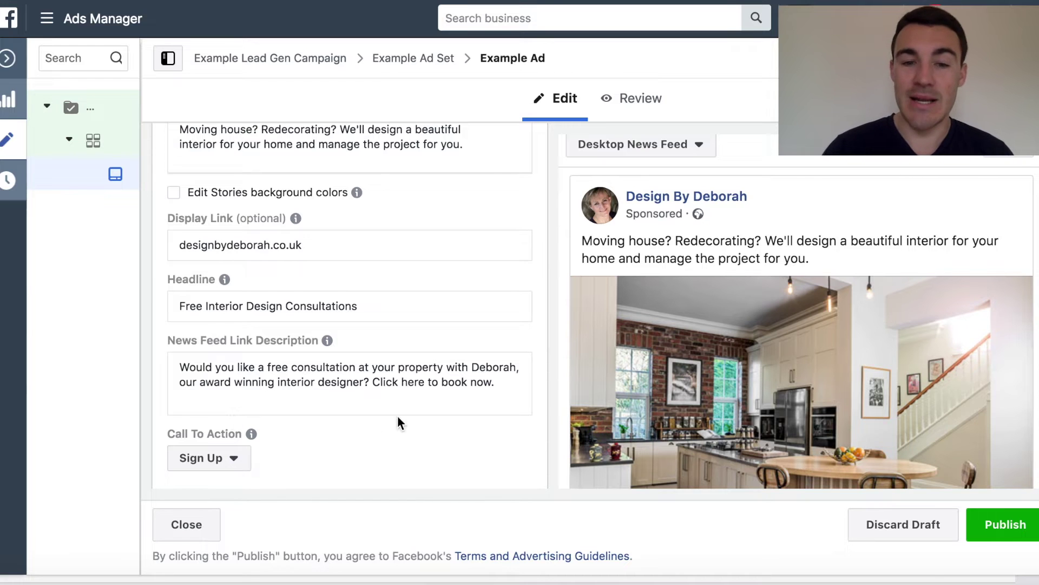
scroll(548, 347, "down", 2)
scroll(846, 333, "down", 5)
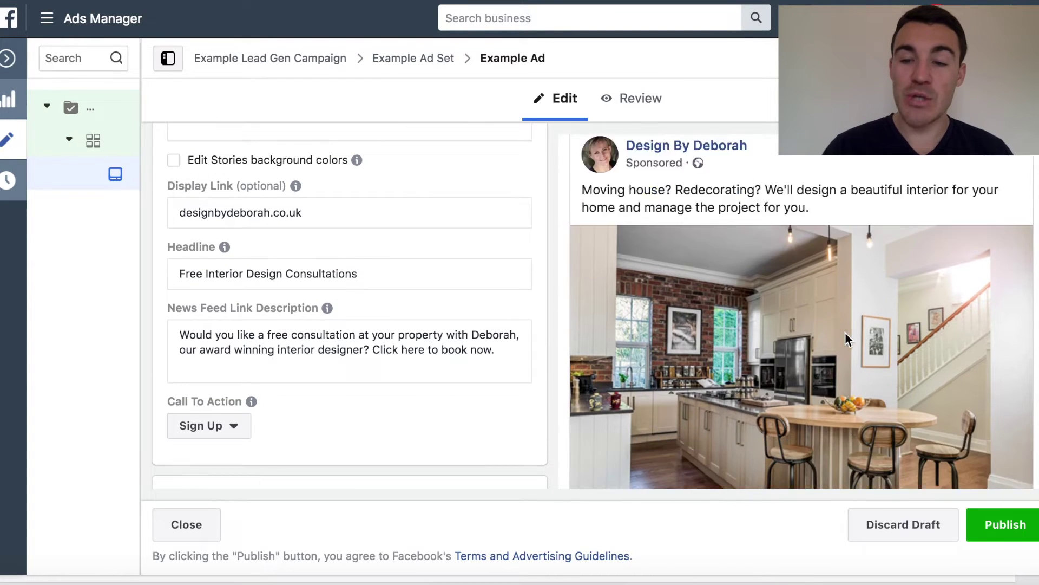
scroll(679, 318, "up", 5)
left_click(683, 163)
left_click(641, 220)
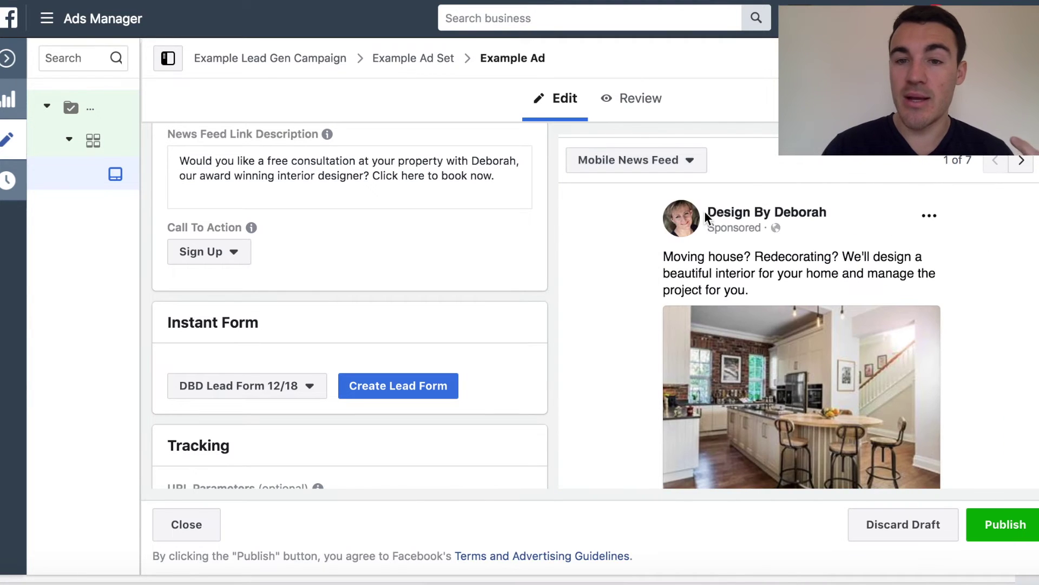
scroll(854, 251, "down", 5)
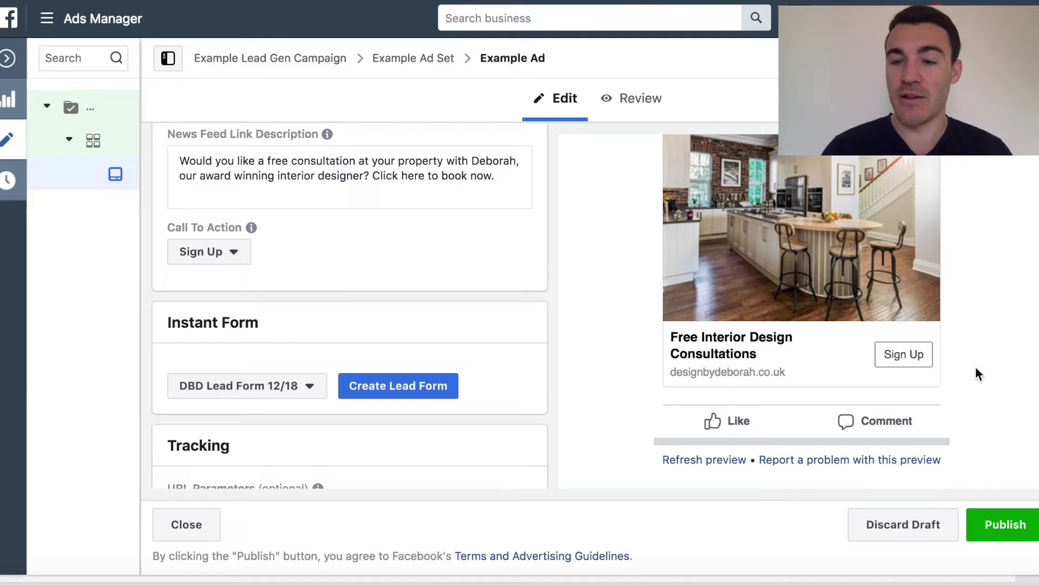
scroll(909, 282, "up", 2)
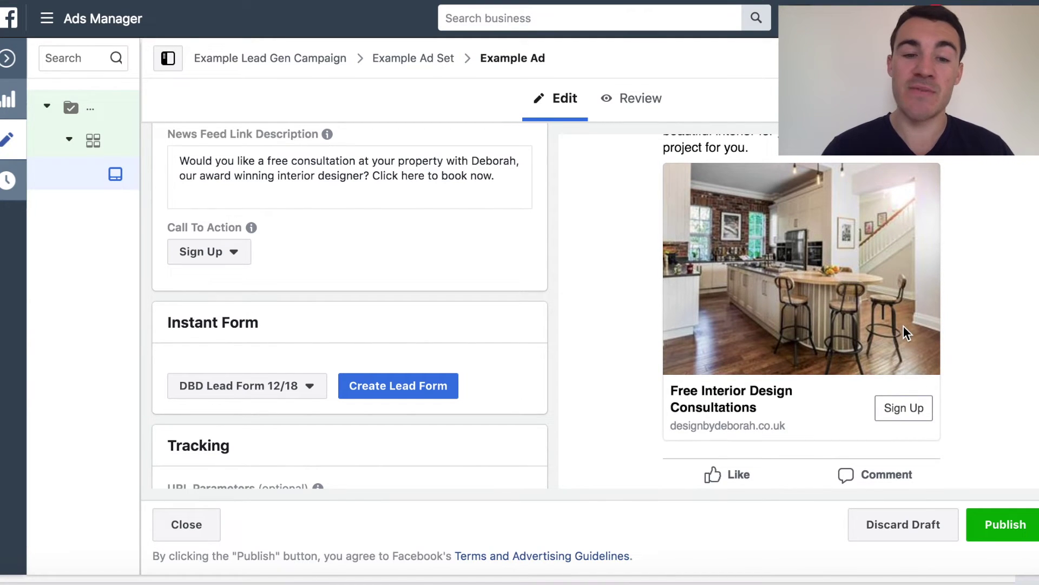
Check the available call to action options for the ad, keep Sign Up, and review the ad's text fields
scroll(498, 328, "up", 2)
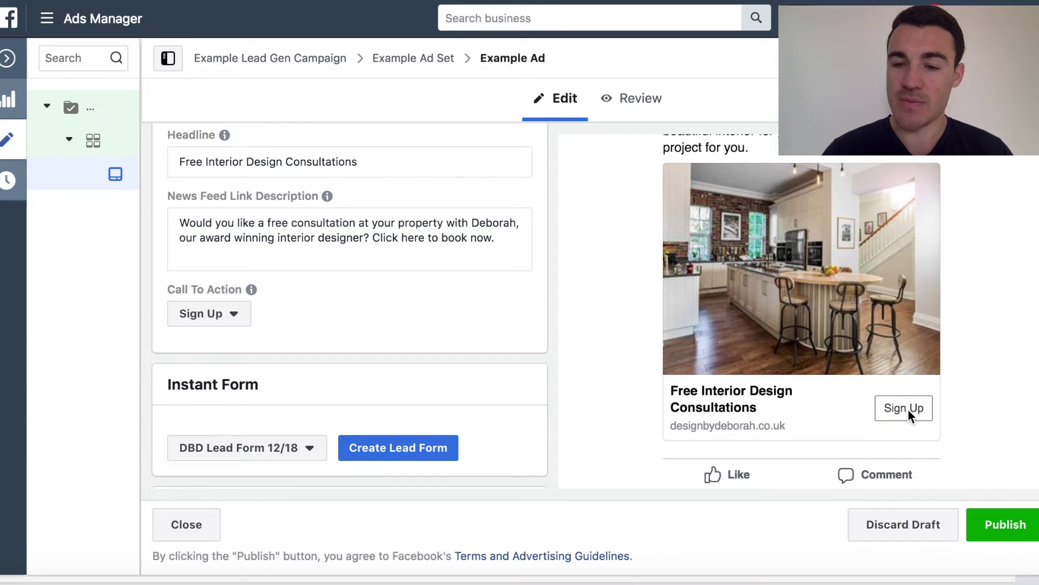
left_click(238, 317)
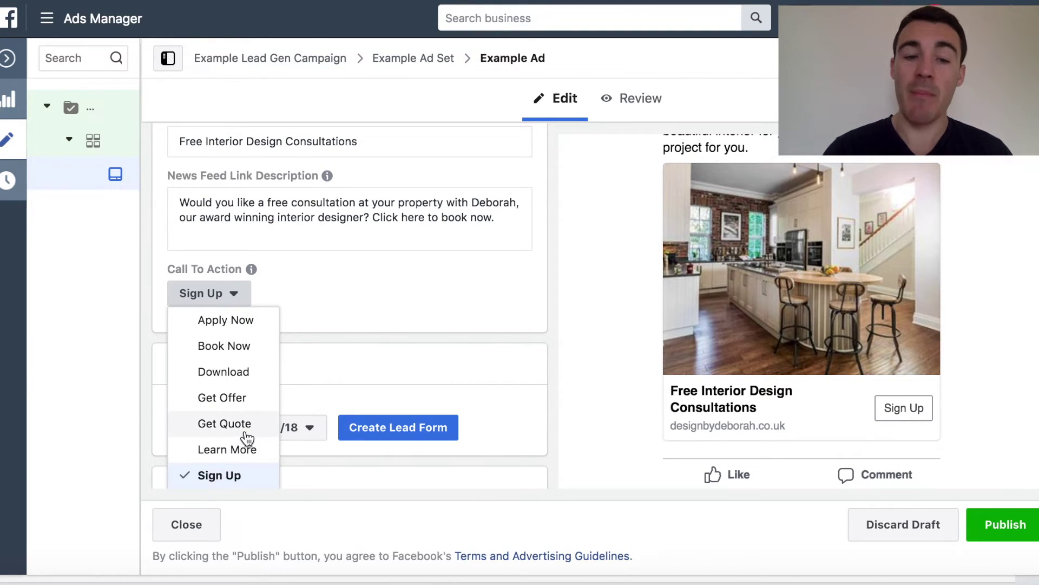
left_click(367, 359)
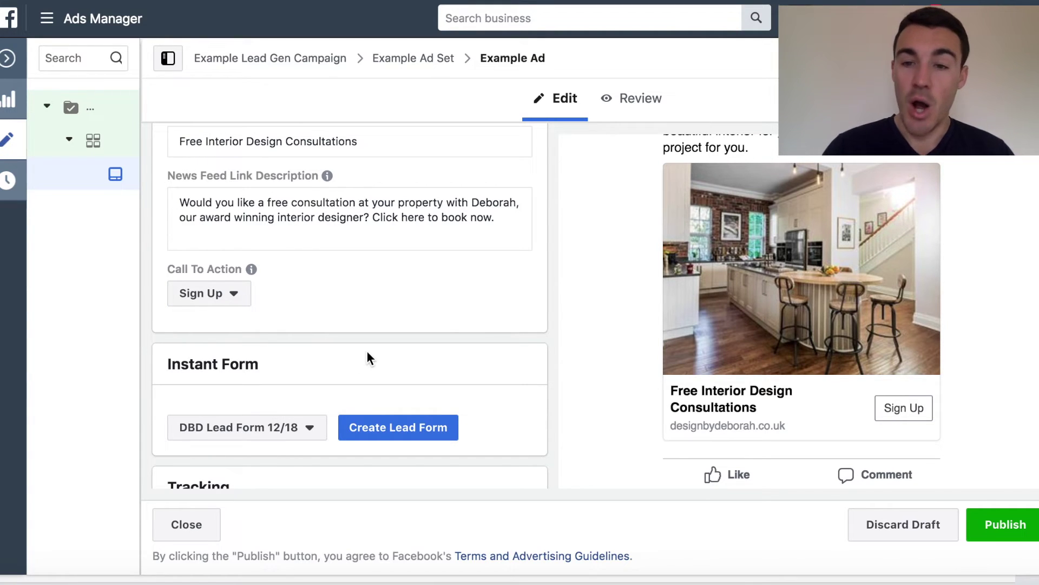
scroll(558, 279, "up", 5)
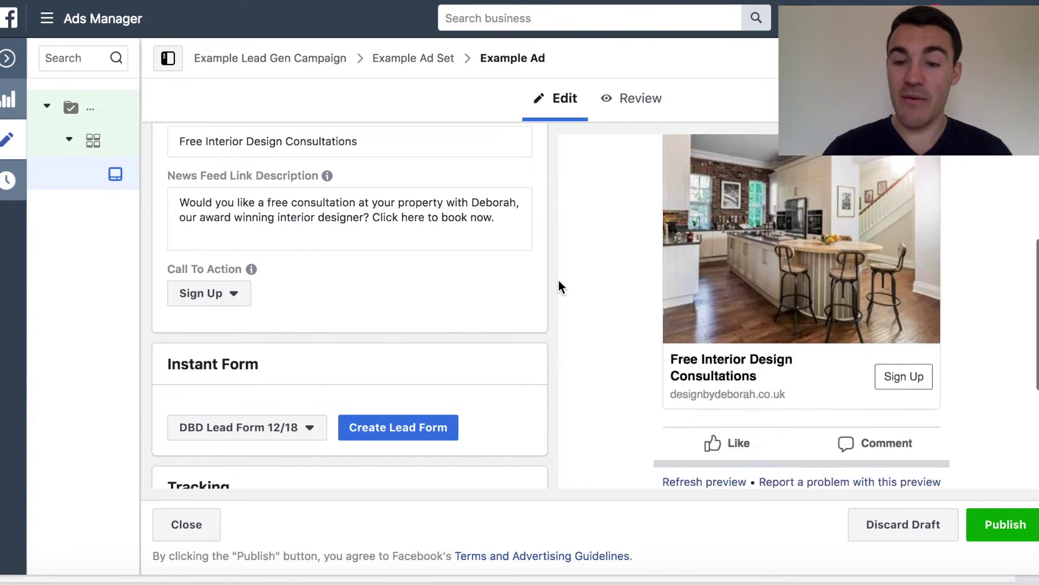
scroll(558, 280, "up", 1)
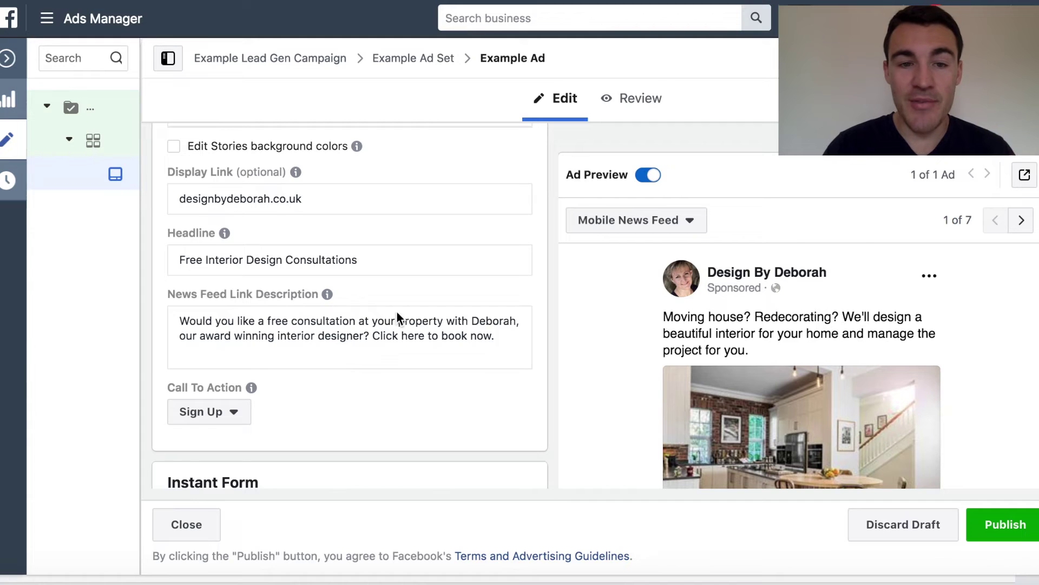
scroll(396, 311, "up", 1)
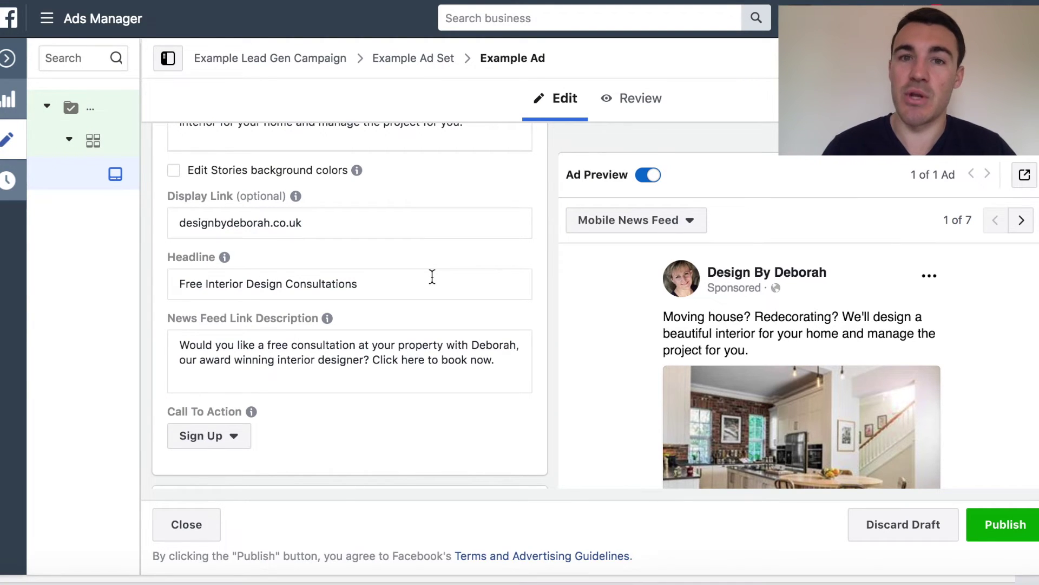
Start creating a lead form for the ad's Instant Form using the New Form option
scroll(432, 276, "down", 4)
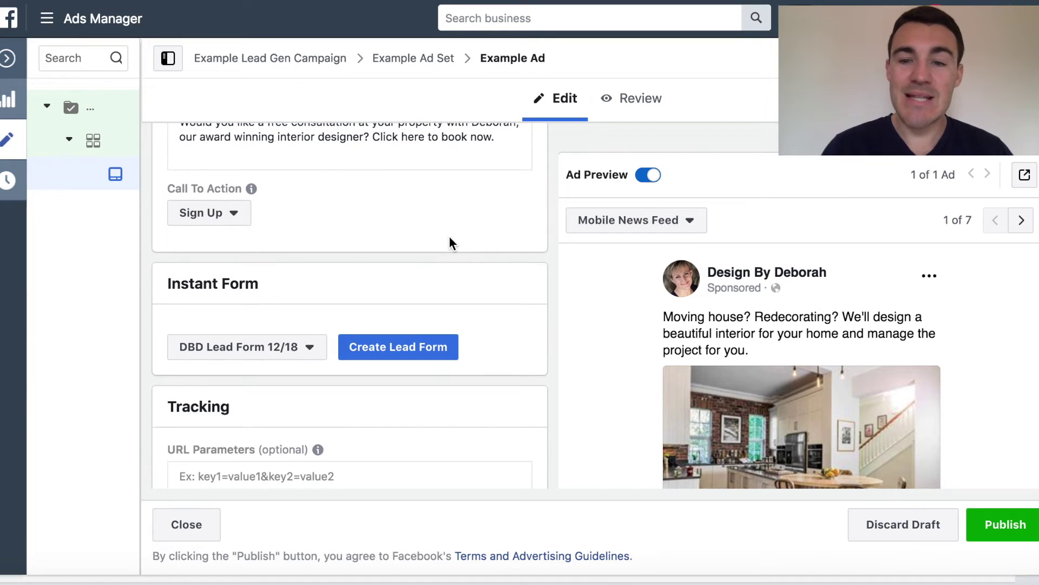
left_click(418, 349)
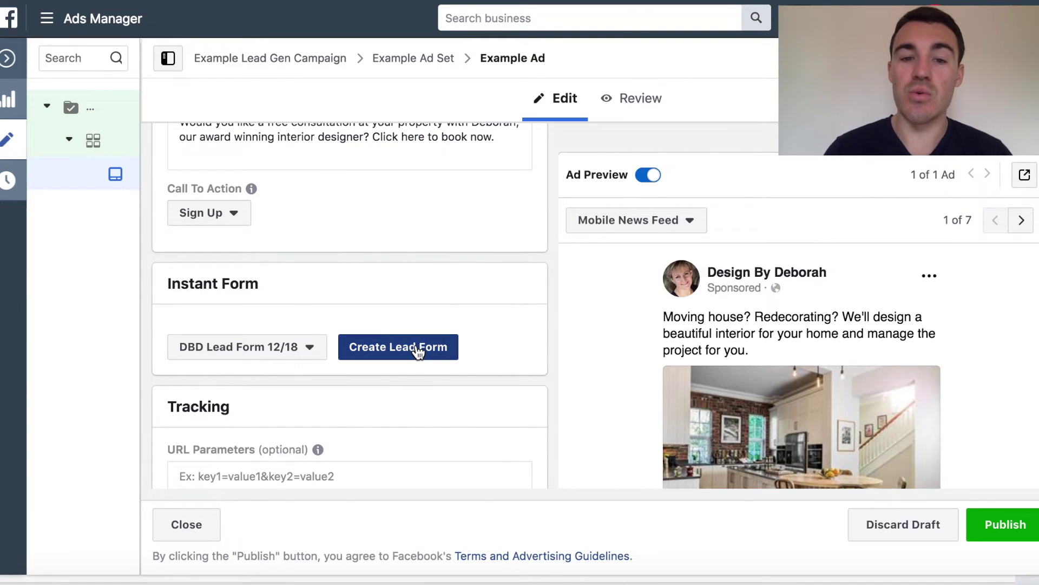
scroll(474, 347, "down", 4)
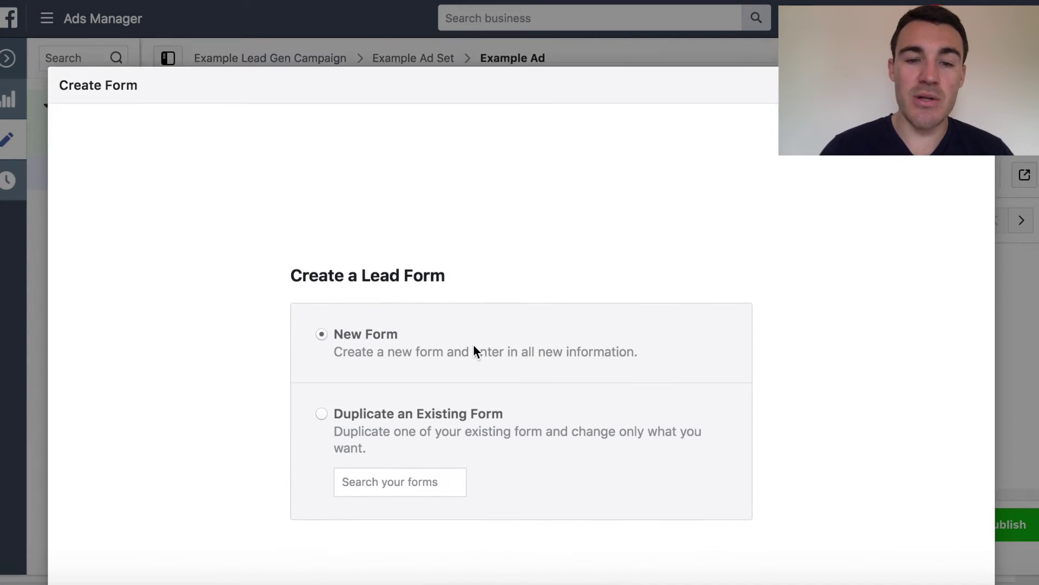
left_click(959, 527)
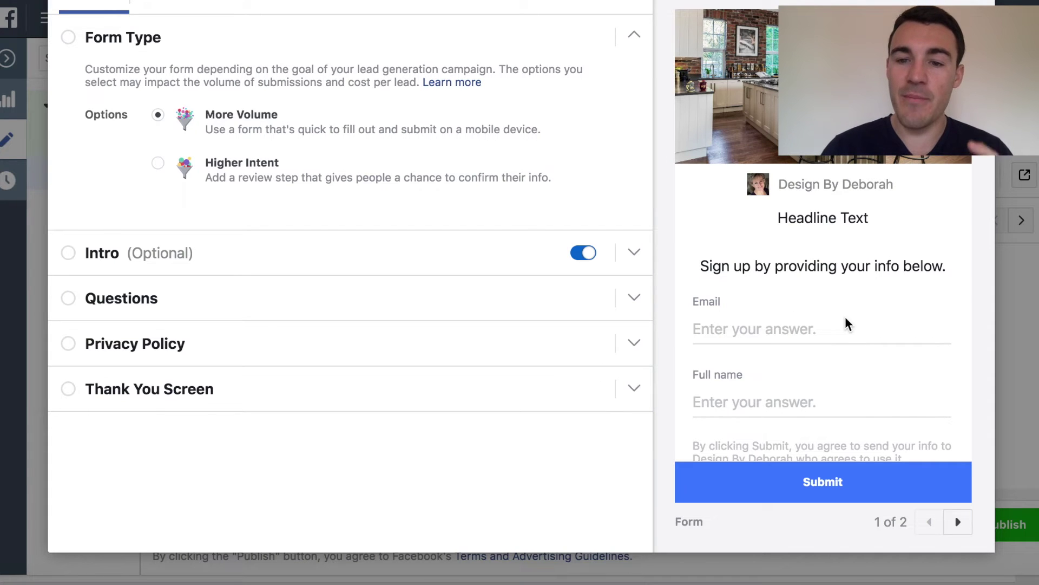
Examine the new lead form's preview, form name, More Volume and Higher Intent form types, and content sections
scroll(846, 323, "down", 2)
scroll(847, 324, "up", 2)
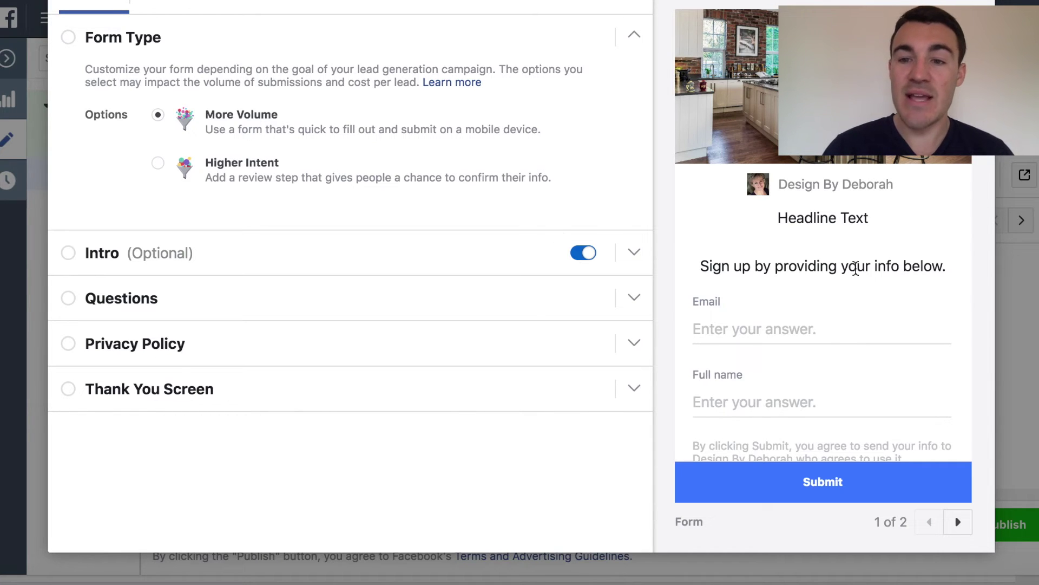
scroll(784, 195, "up", 3)
scroll(782, 189, "up", 3)
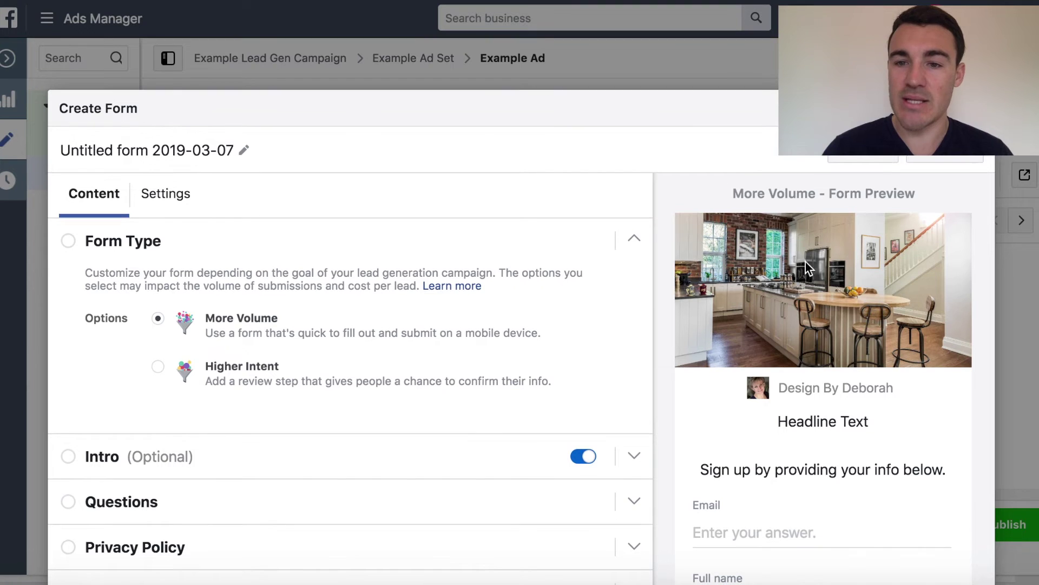
scroll(807, 401, "down", 2)
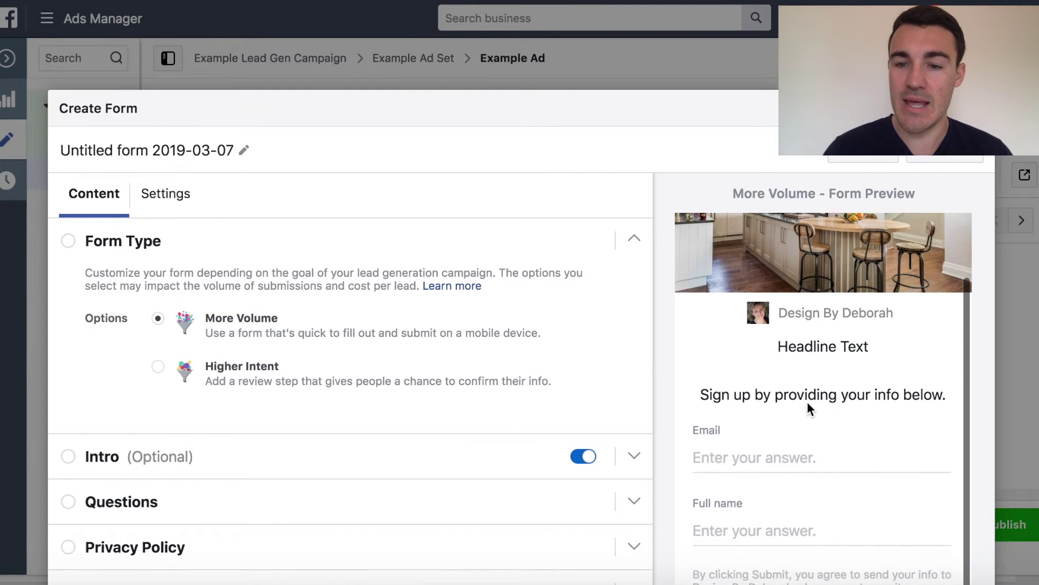
scroll(807, 402, "down", 4)
scroll(762, 382, "down", 1)
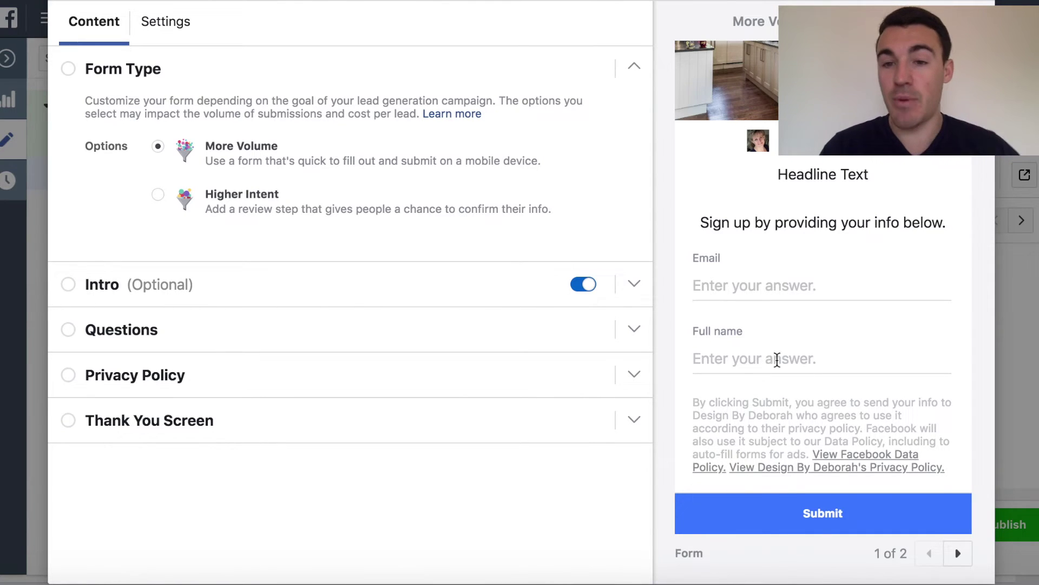
scroll(849, 310, "up", 3)
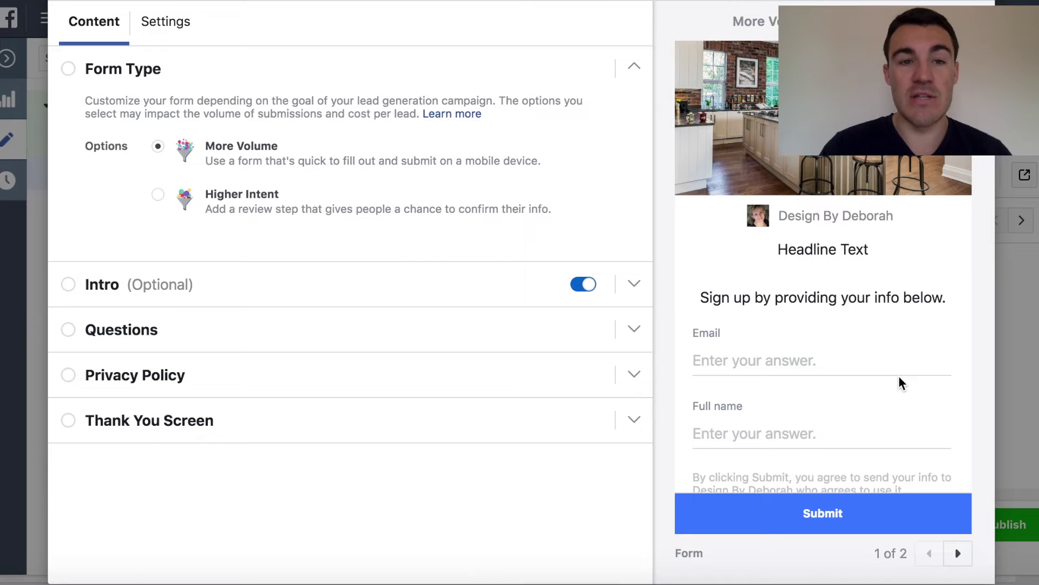
scroll(450, 132, "up", 3)
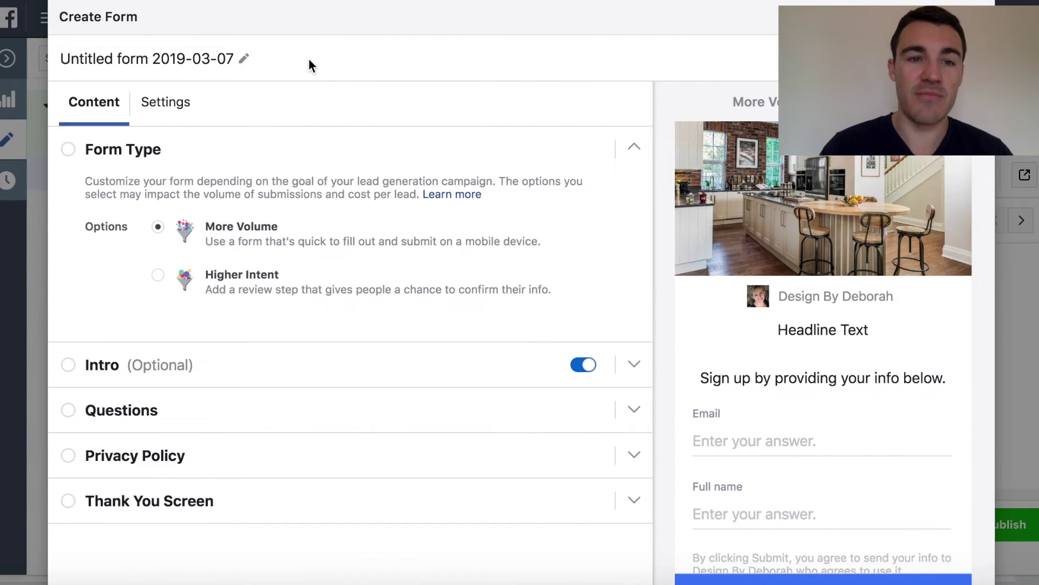
scroll(423, 239, "down", 3)
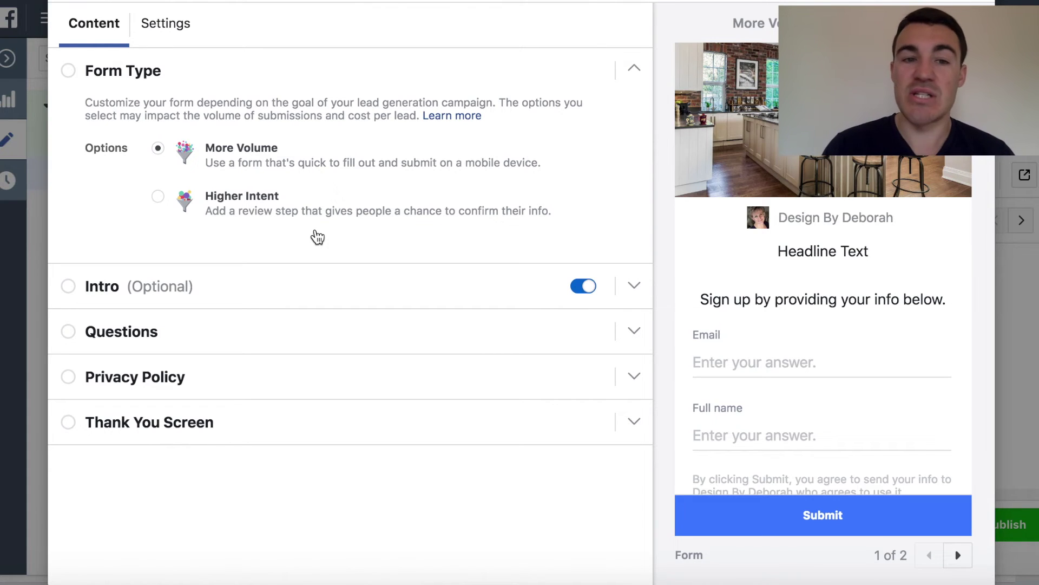
Turn off the lead form's optional Intro section and collapse it
left_click(141, 291)
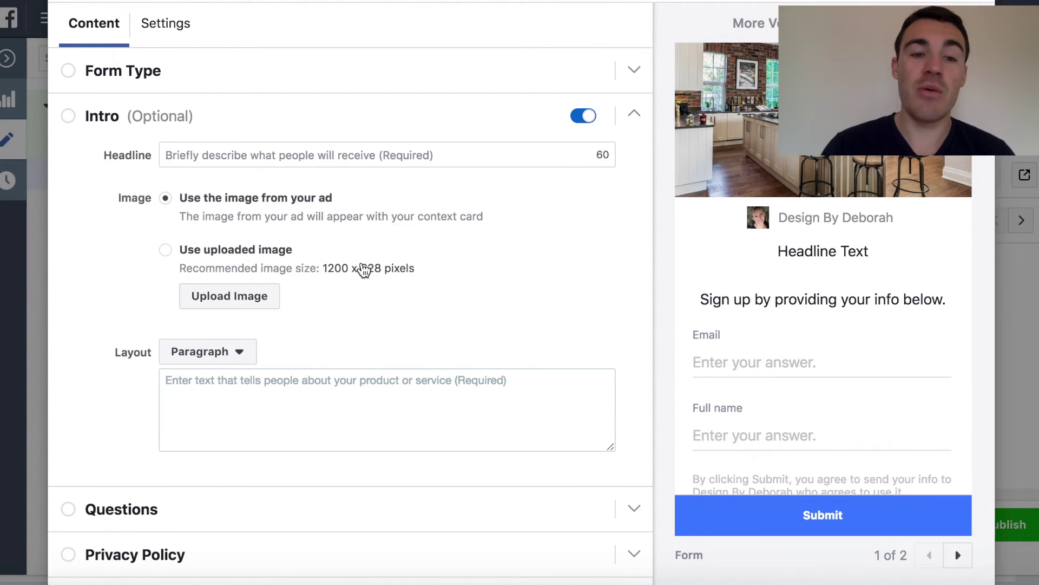
left_click(575, 121)
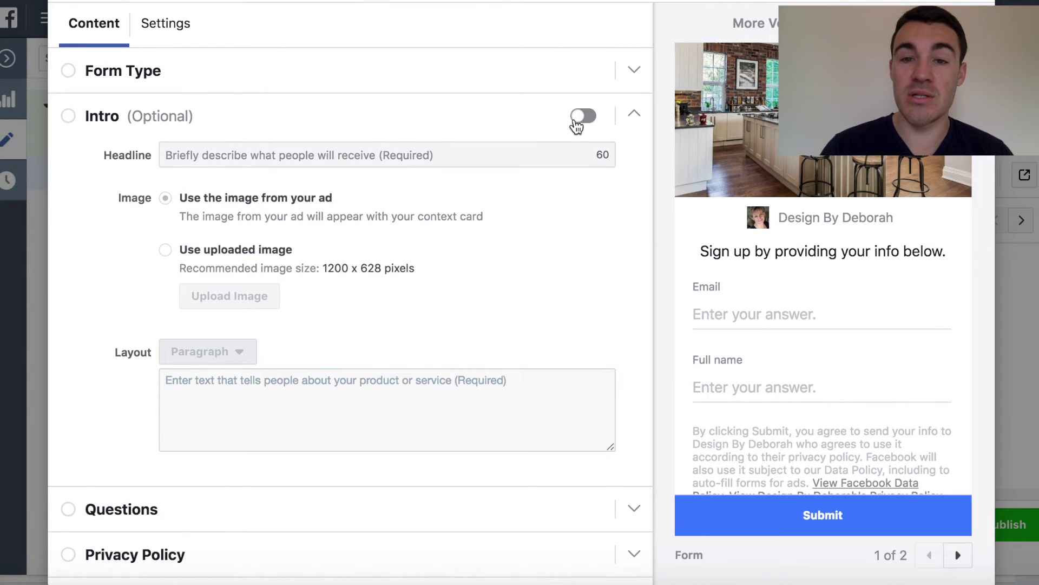
left_click(177, 118)
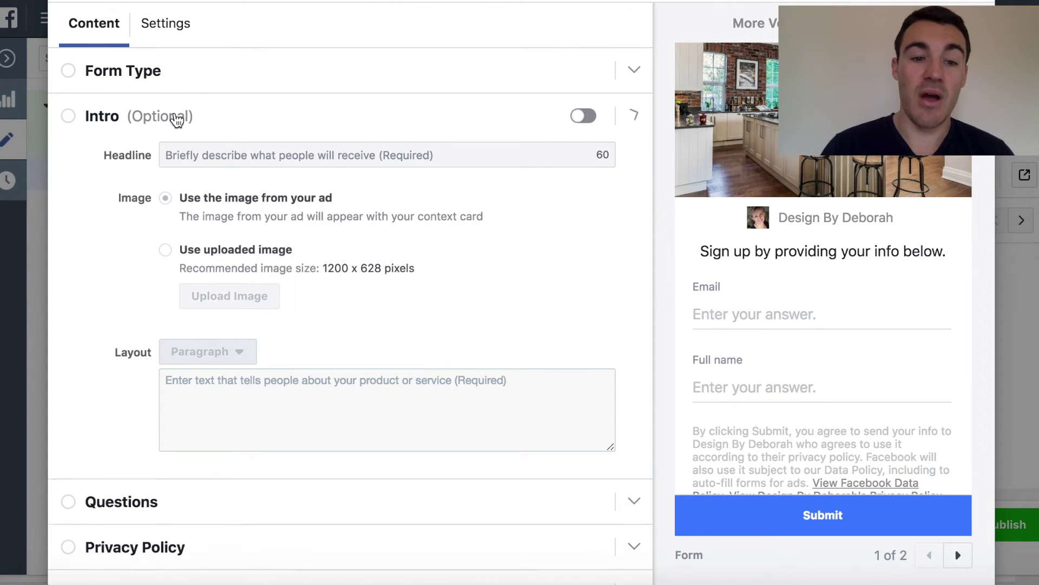
Set the Questions section's headline to "Sign up for your free interior design consultation by providing your info below:"
left_click(155, 163)
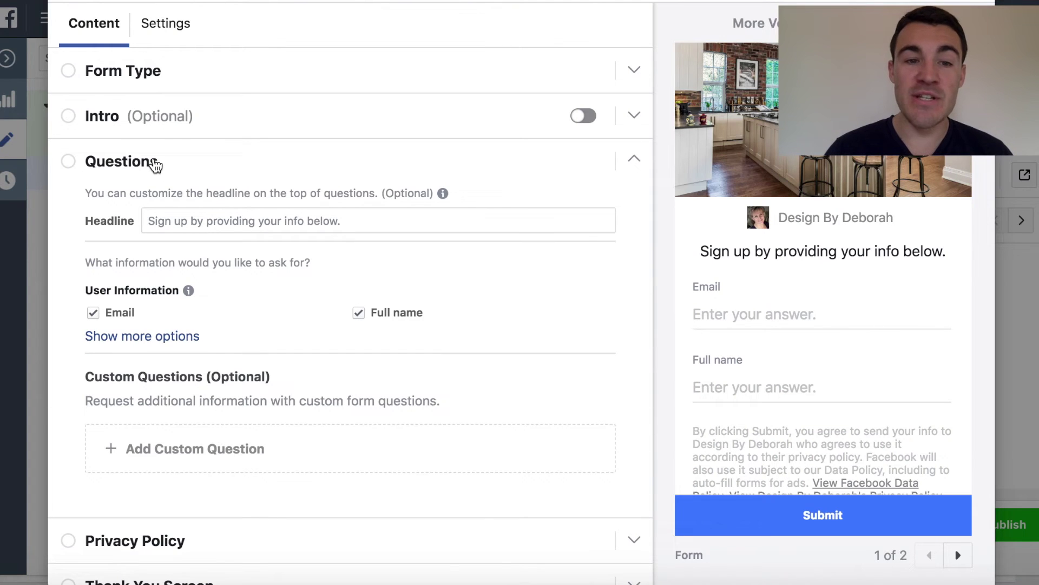
left_click(184, 222)
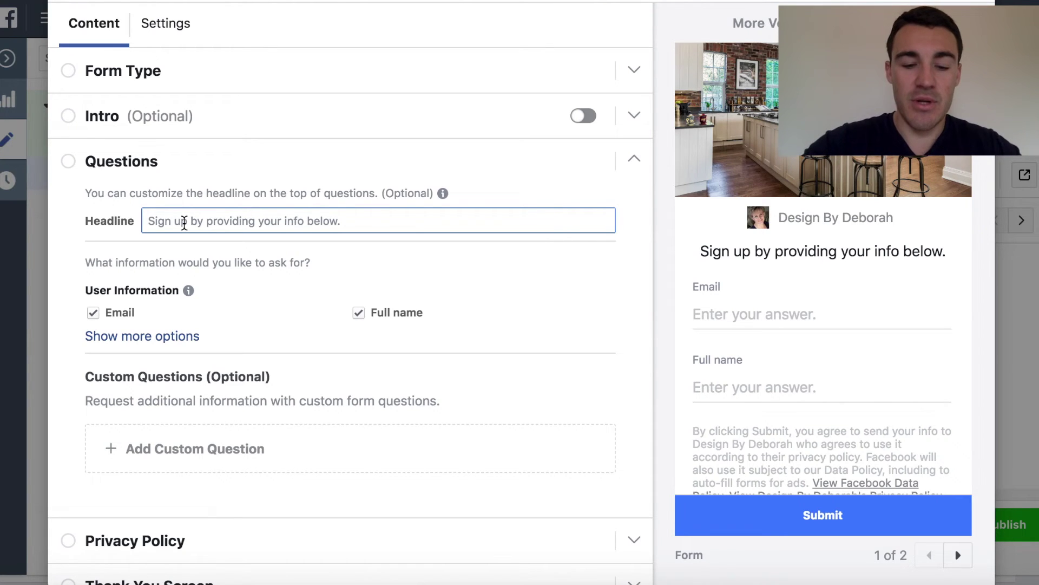
type("Sign y")
key("BackSpace")
type("up for ")
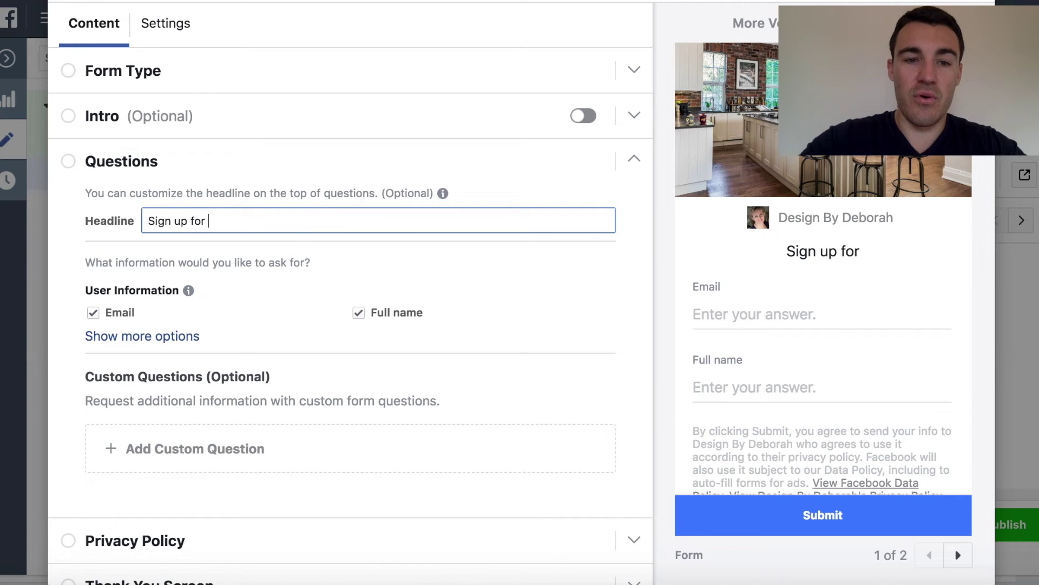
type("your free inteior")
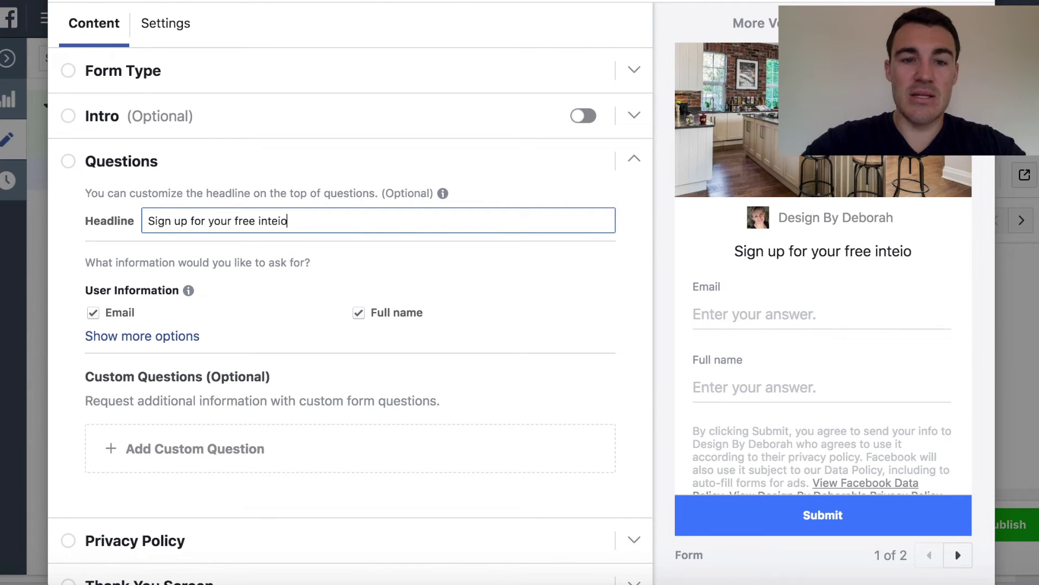
key("BackSpace")
key("BackSpace")
key("BackSpace")
type("rior")
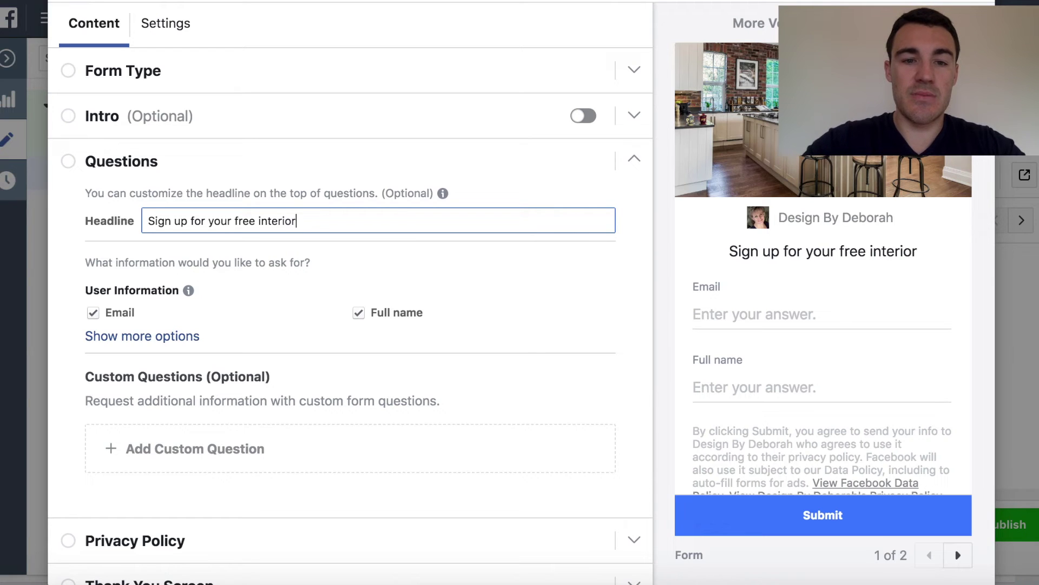
type(" design cons")
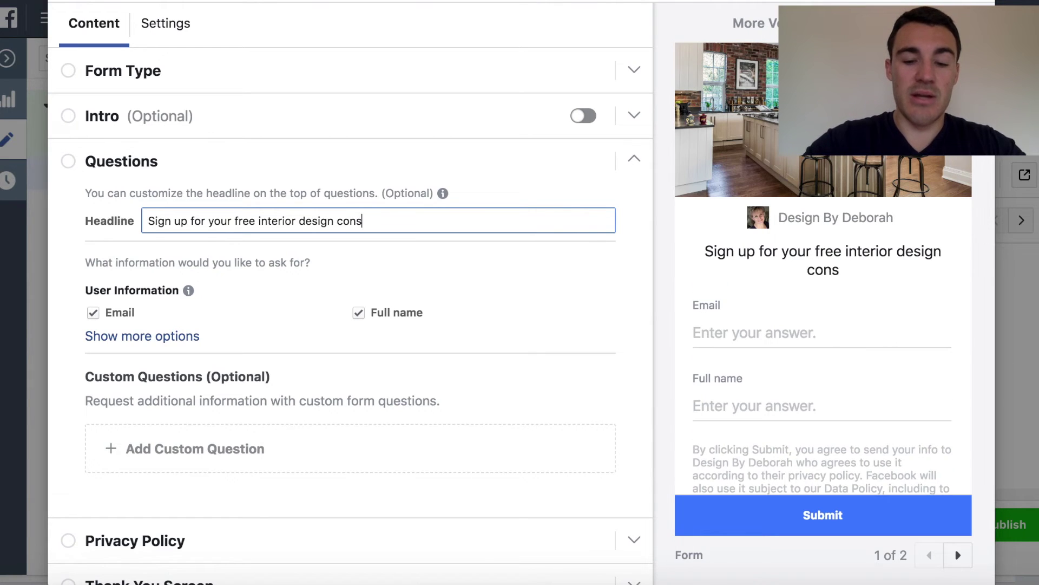
type("ultation b")
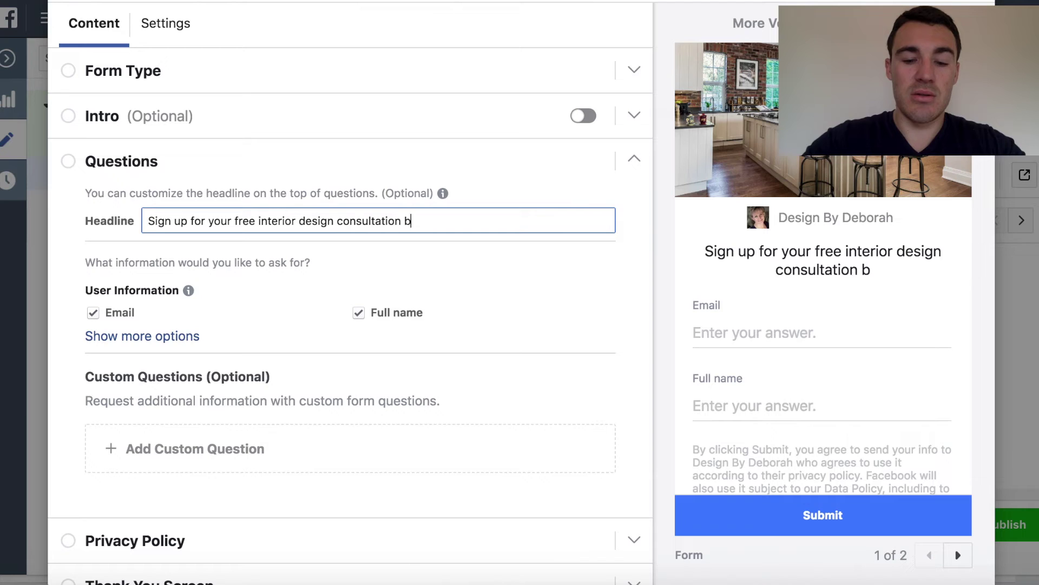
type("y privinding ")
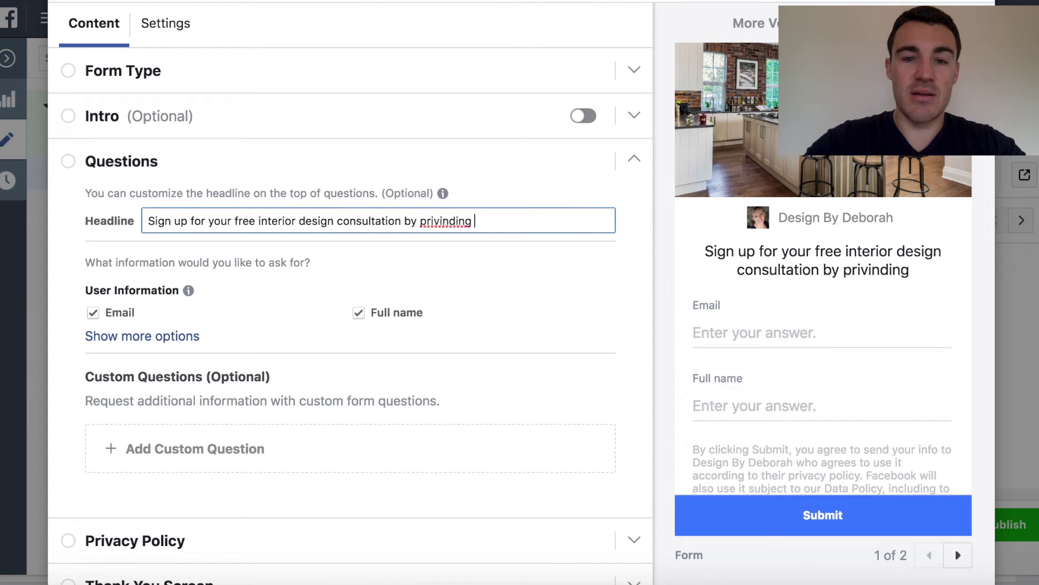
type("your info below")
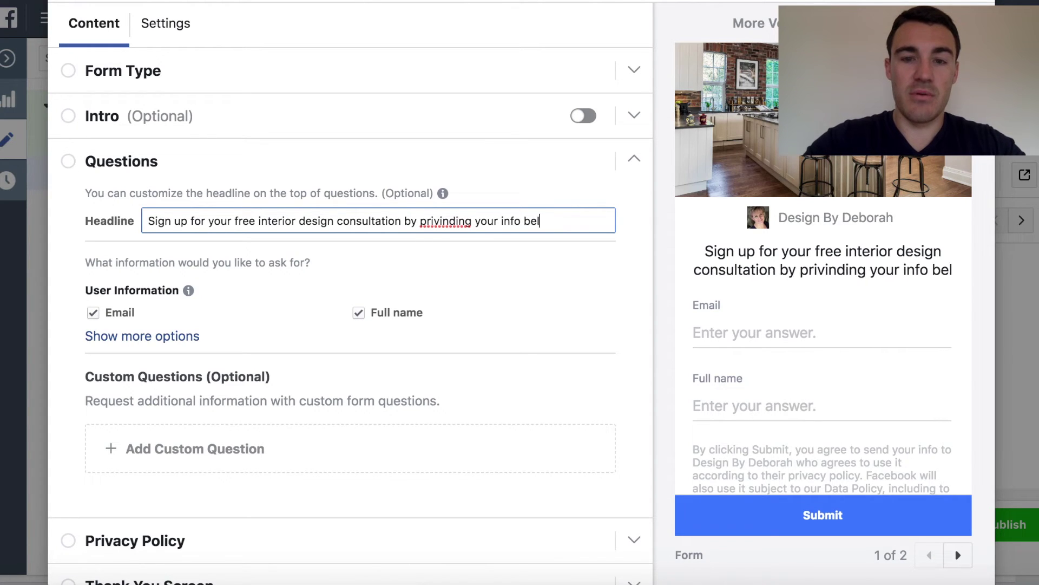
left_click(448, 222)
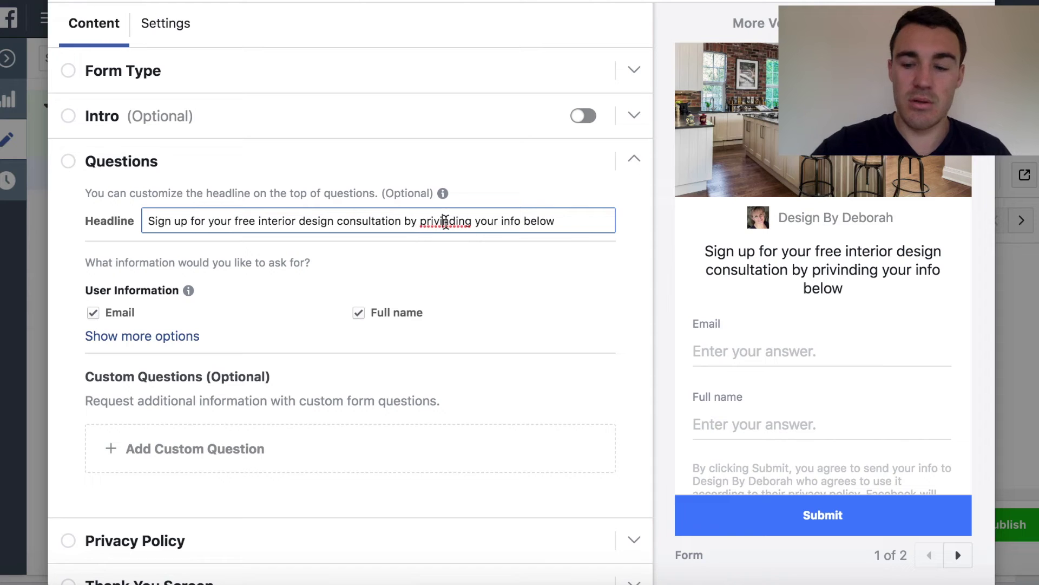
key("BackSpace")
left_click(436, 221)
key("BackSpace")
type("ow")
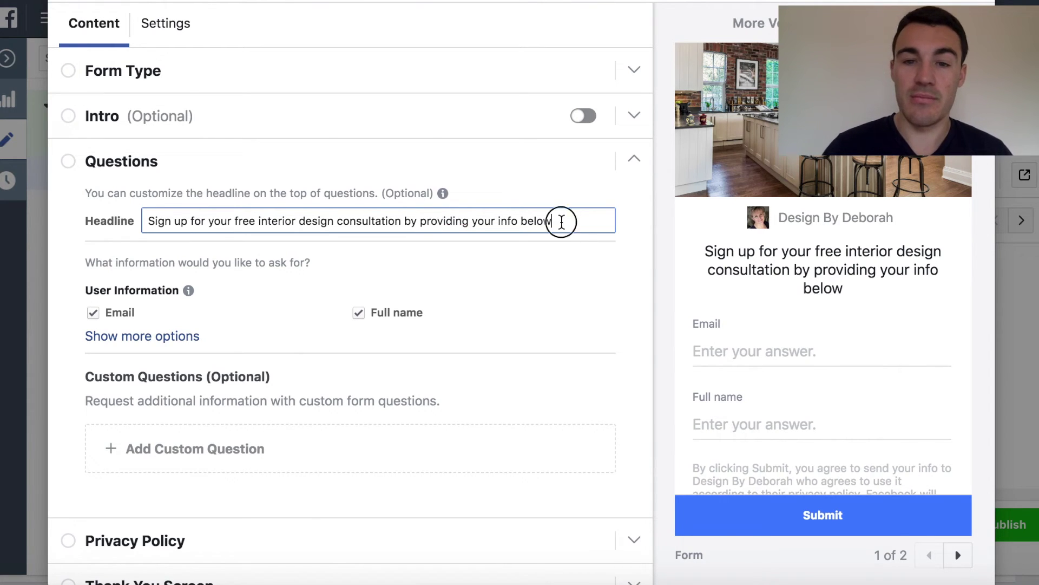
type(":")
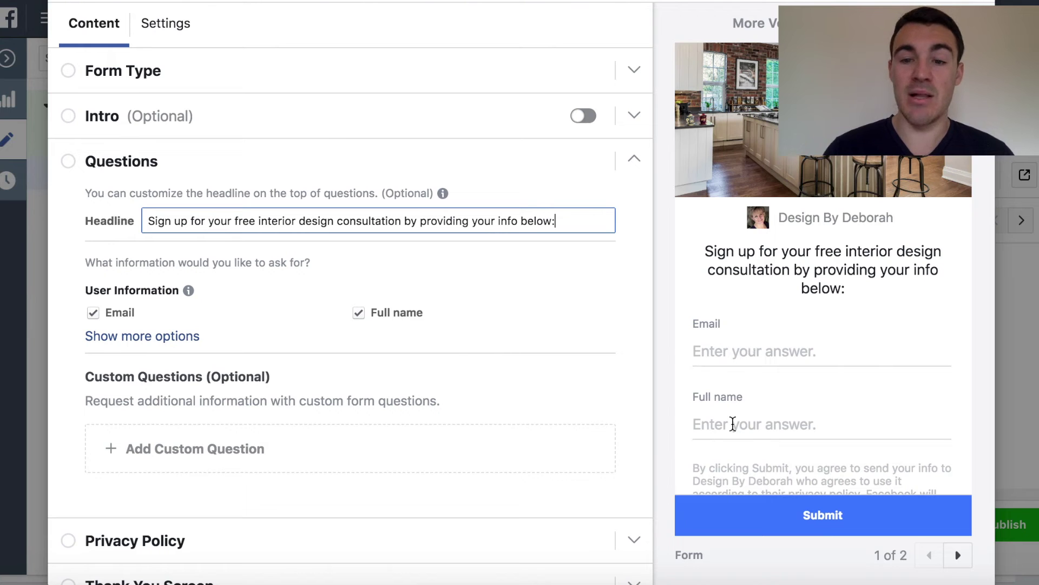
Add Phone number to the user information requested by the lead form, check the form preview, and collapse the Questions section
left_click(177, 336)
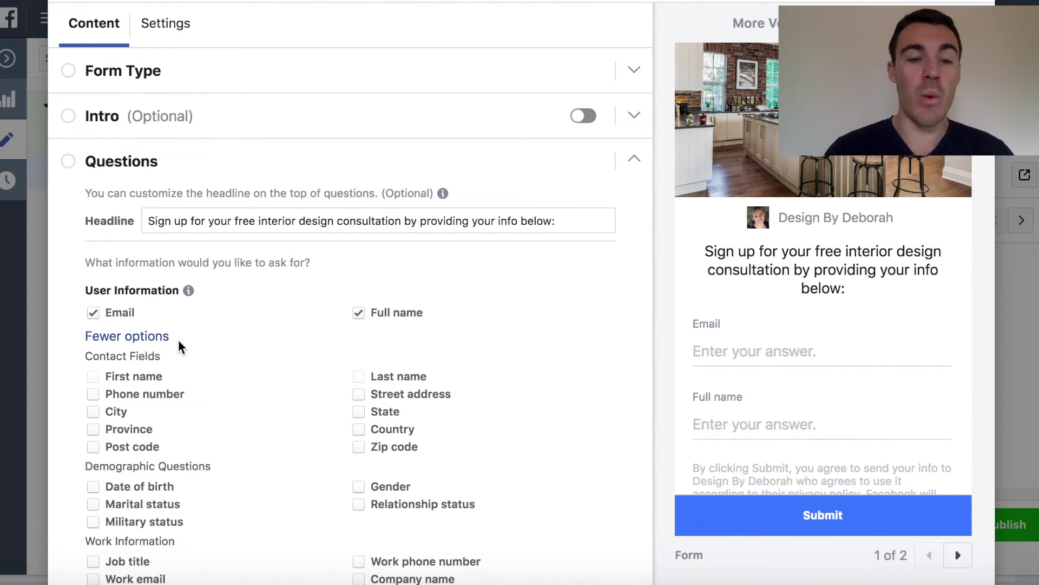
scroll(267, 422, "down", 5)
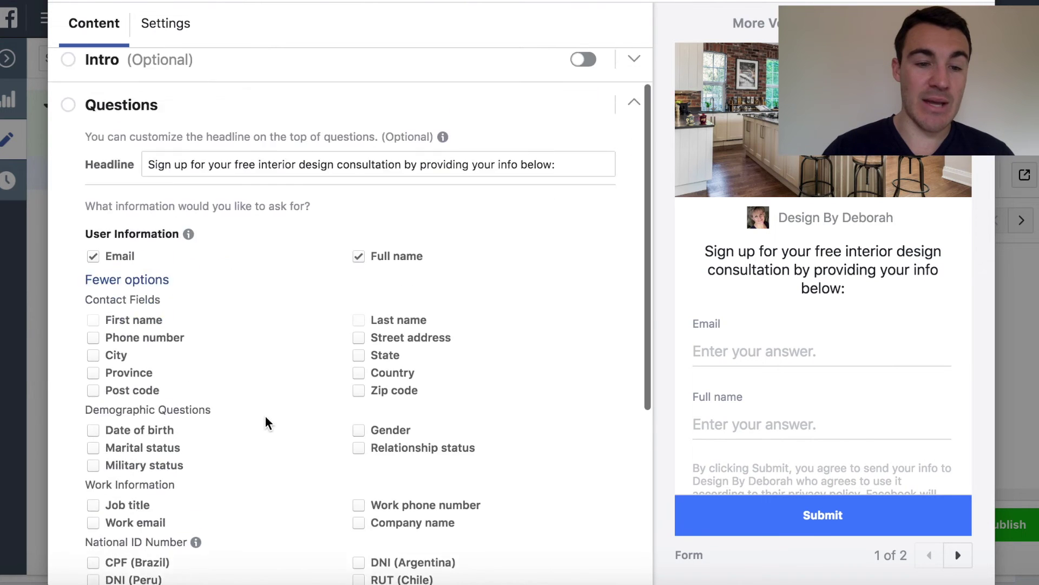
left_click(128, 171)
scroll(297, 283, "up", 5)
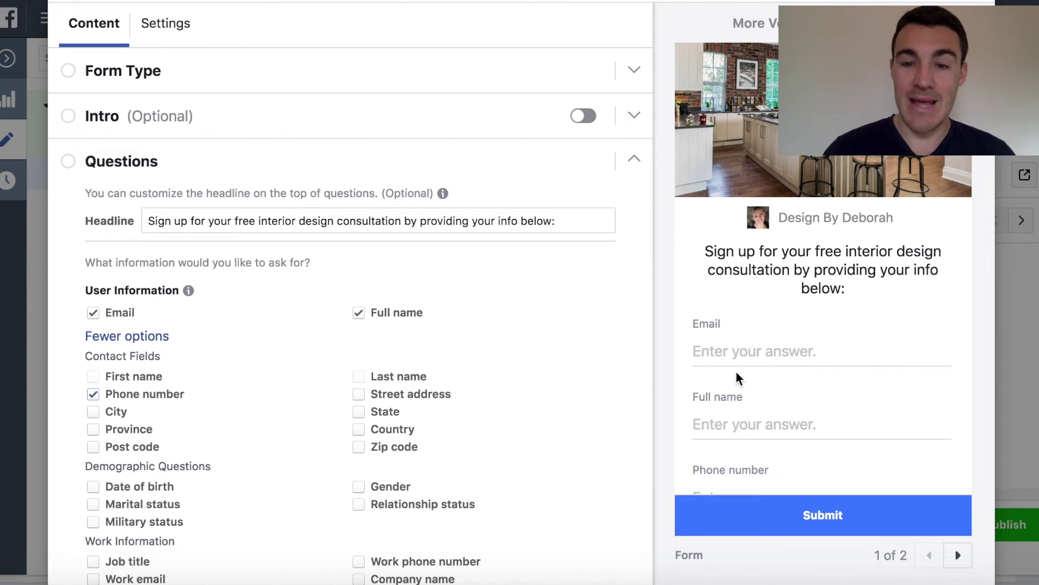
scroll(738, 351, "down", 2)
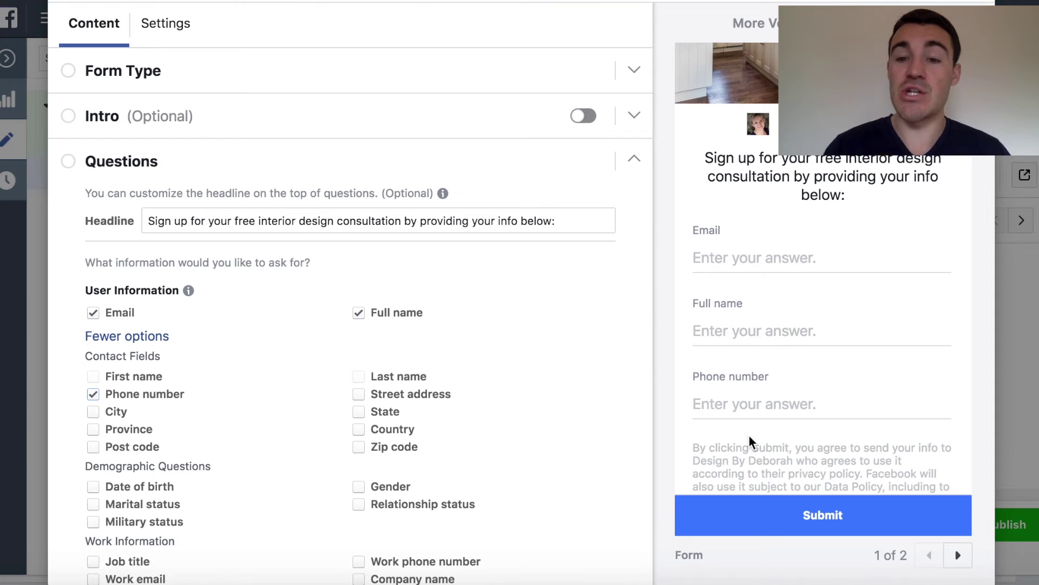
left_click(635, 160)
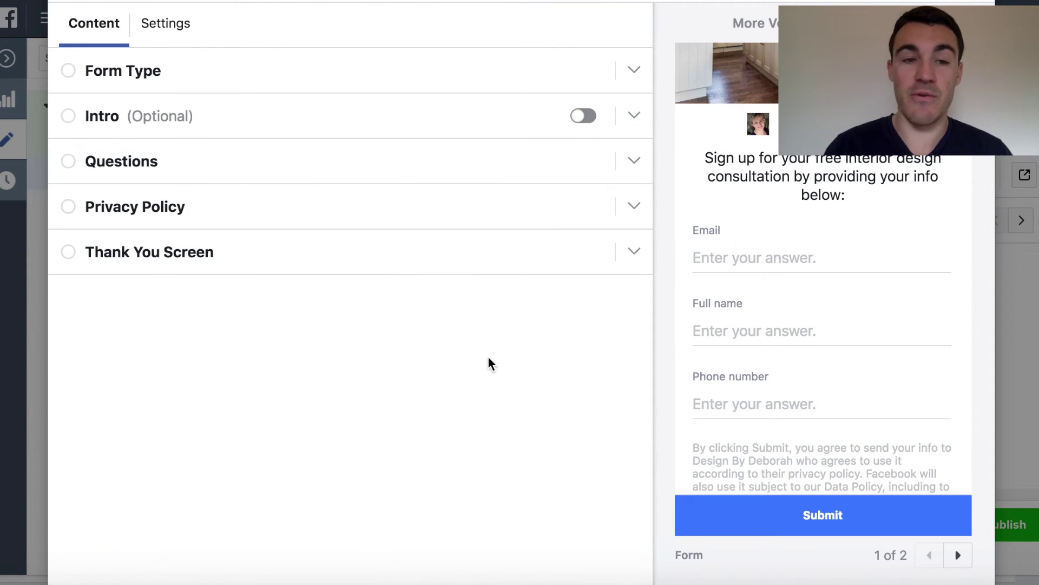
Review the Questions section's contact, demographic and work information fields and its option for adding custom questions
left_click(634, 160)
scroll(476, 383, "down", 6)
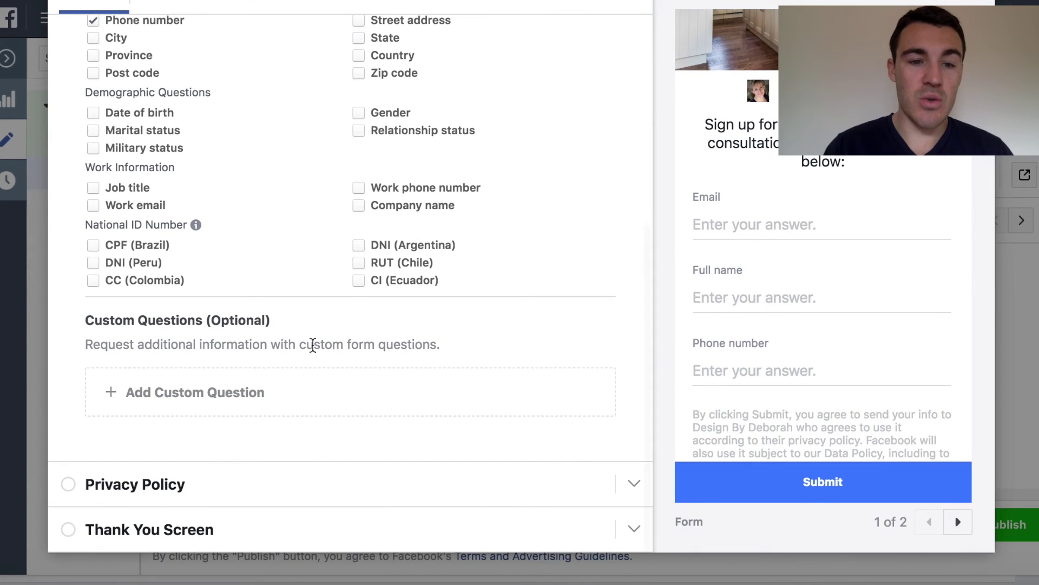
scroll(244, 295, "up", 3)
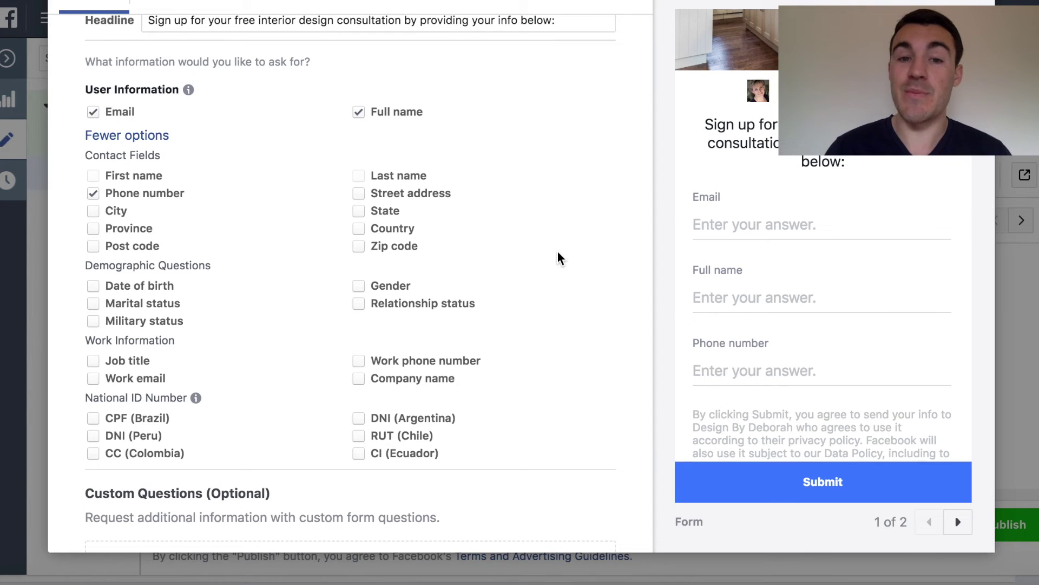
scroll(560, 257, "down", 3)
scroll(325, 217, "up", 6)
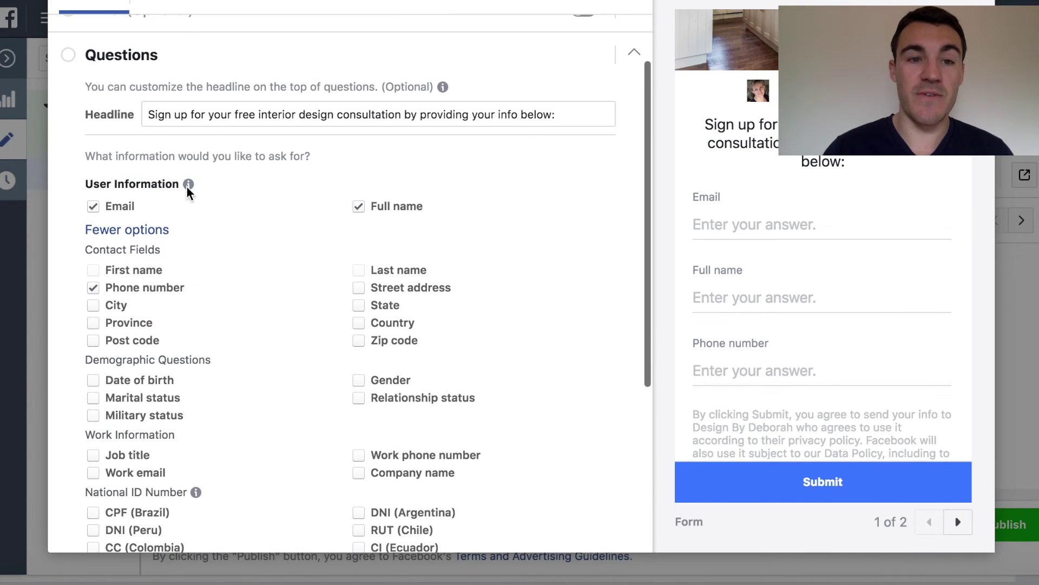
left_click(633, 52)
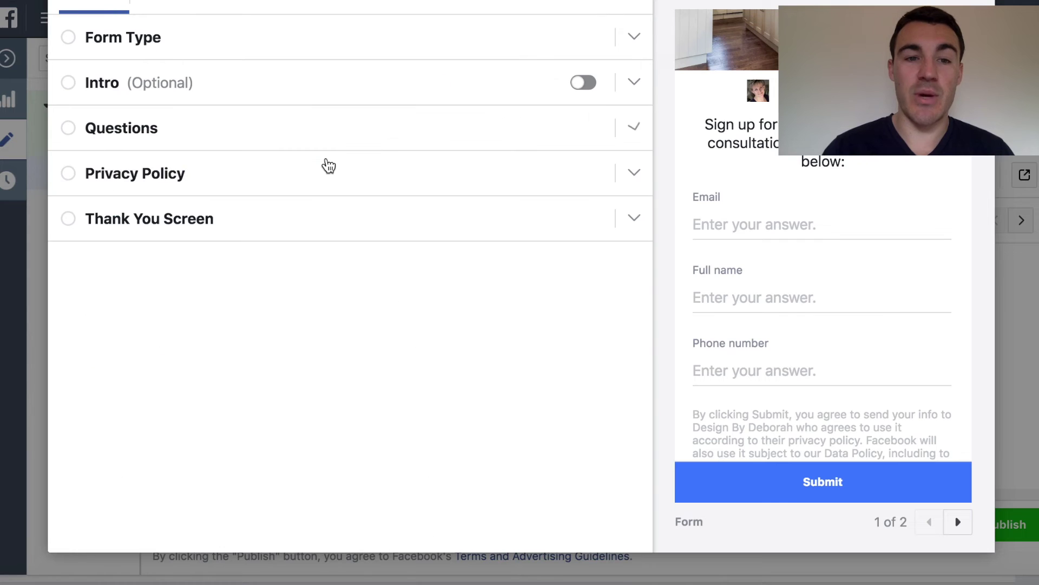
Set the Privacy Policy link text to "Design By Deborah's Privacy Policy" and check it in the form preview
left_click(143, 172)
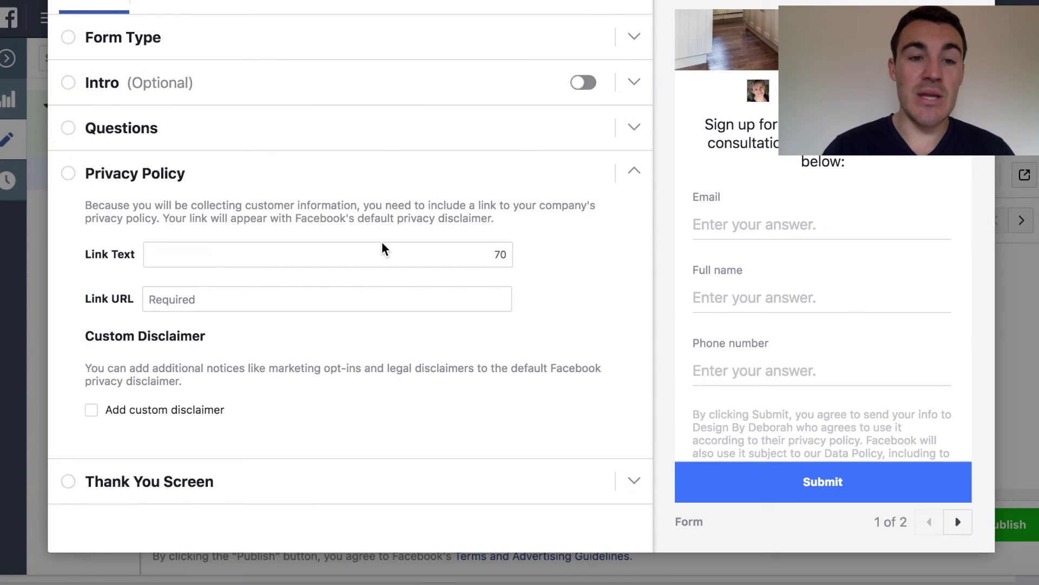
left_click(277, 255)
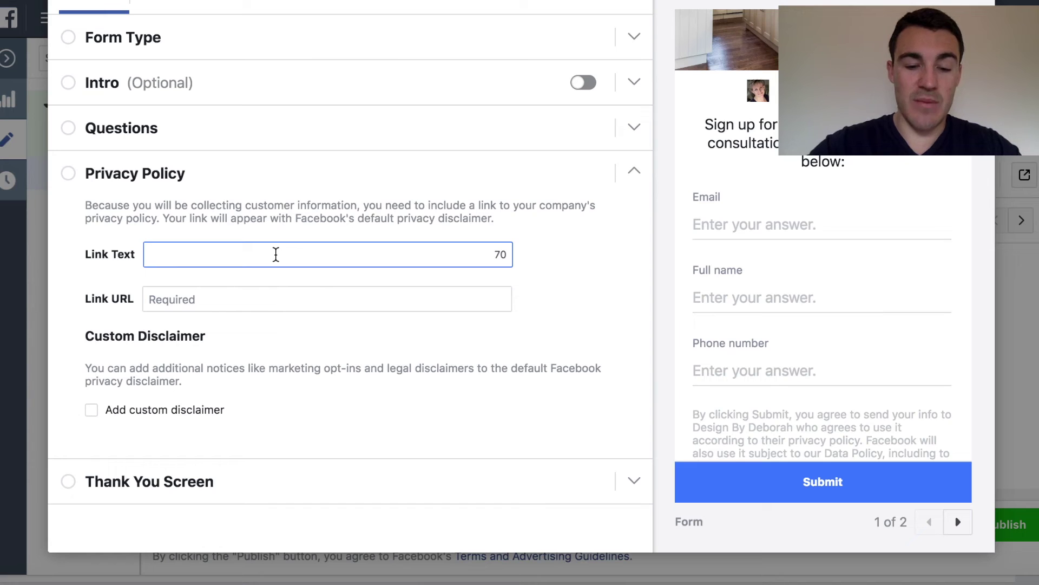
type("Design By Deborah's Privacy Policy")
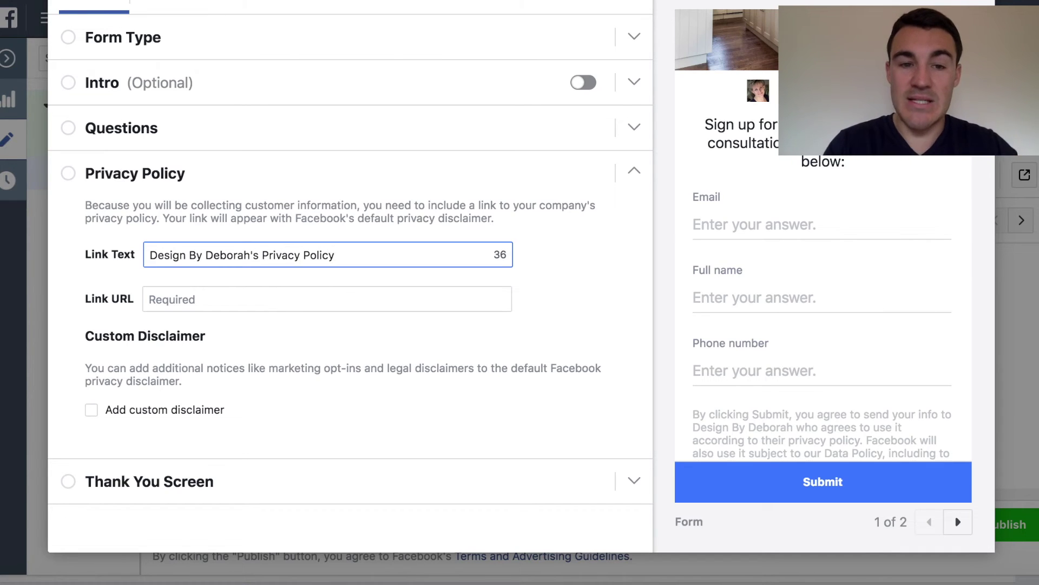
scroll(815, 339, "down", 2)
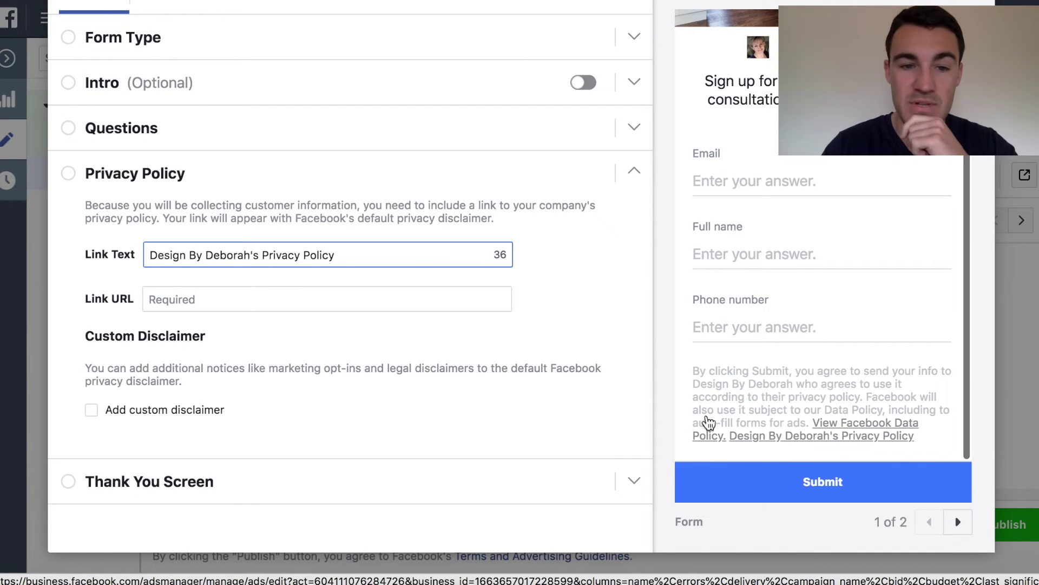
left_click(231, 298)
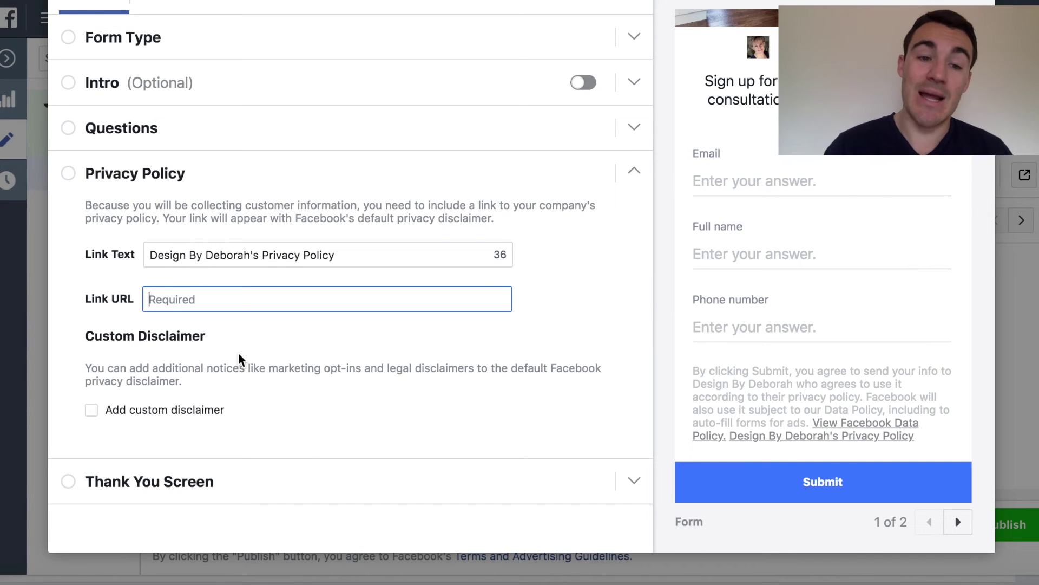
Set the Thank You Screen's description to "We'll contact you shortly to book your free interior design consultation." and check it in the form preview
left_click(174, 482)
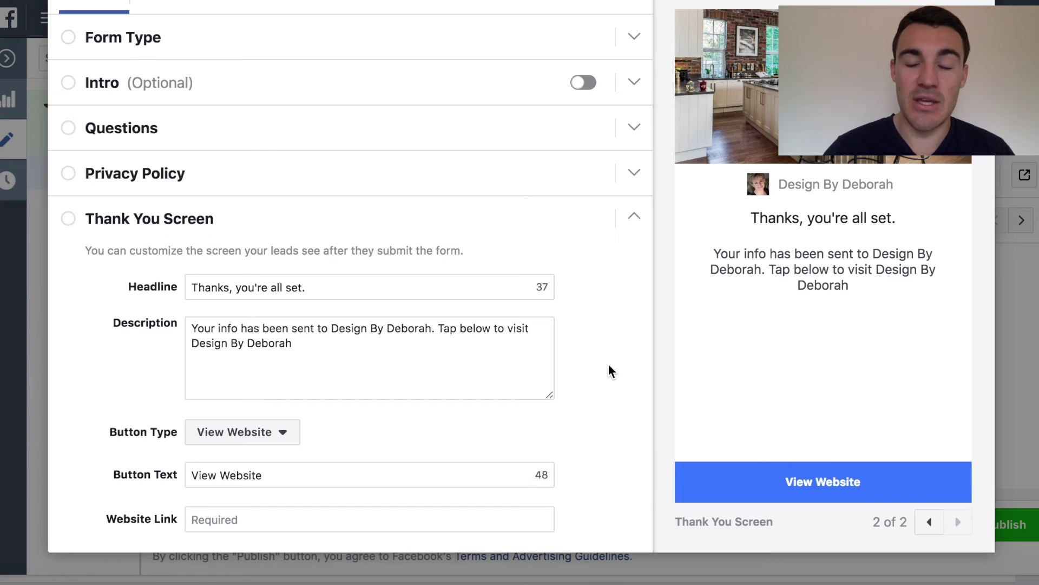
scroll(608, 371, "up", 2)
left_click(379, 339)
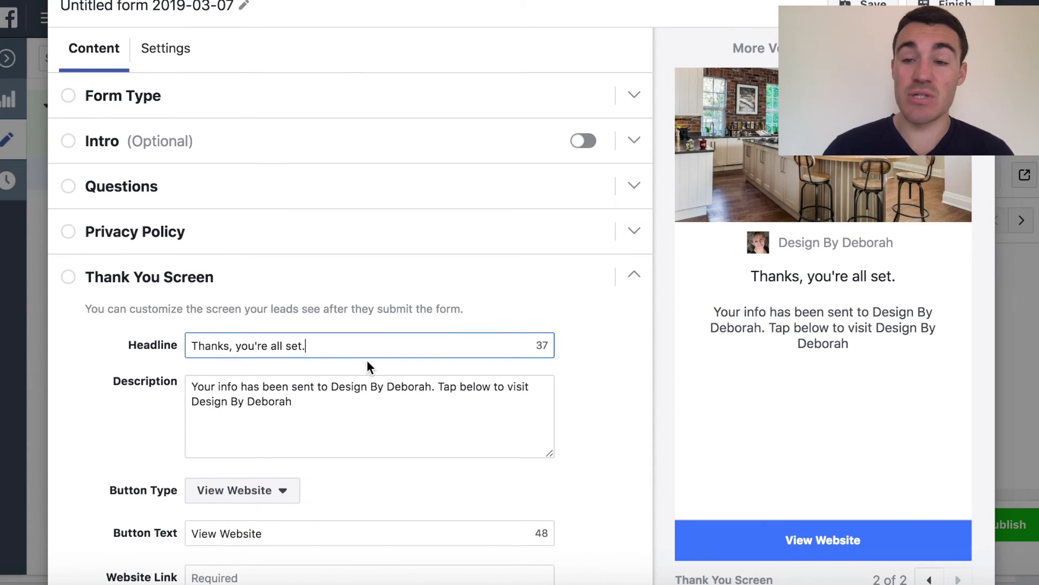
left_click_drag(300, 398, 221, 390)
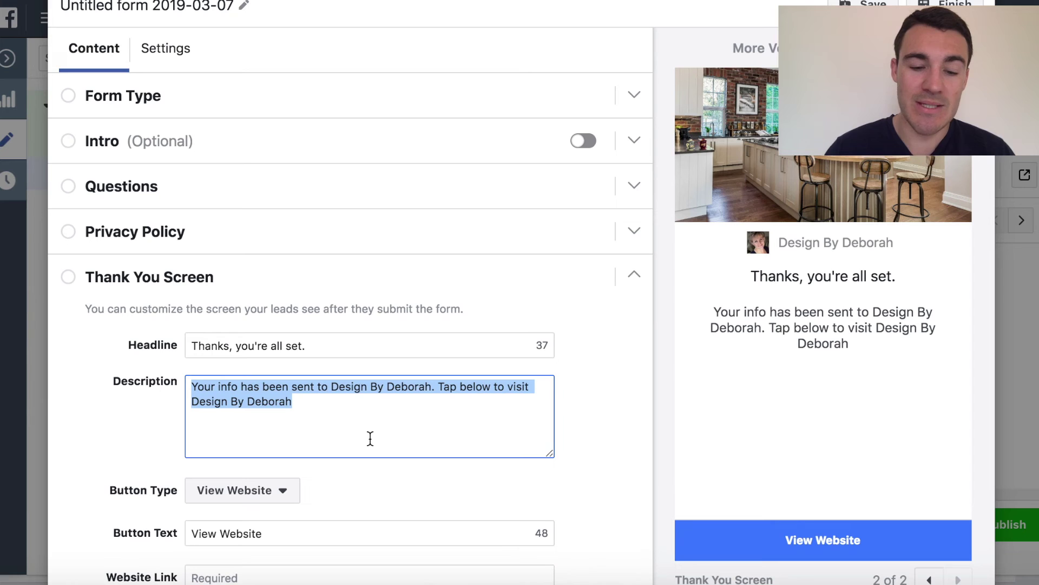
type("We'll")
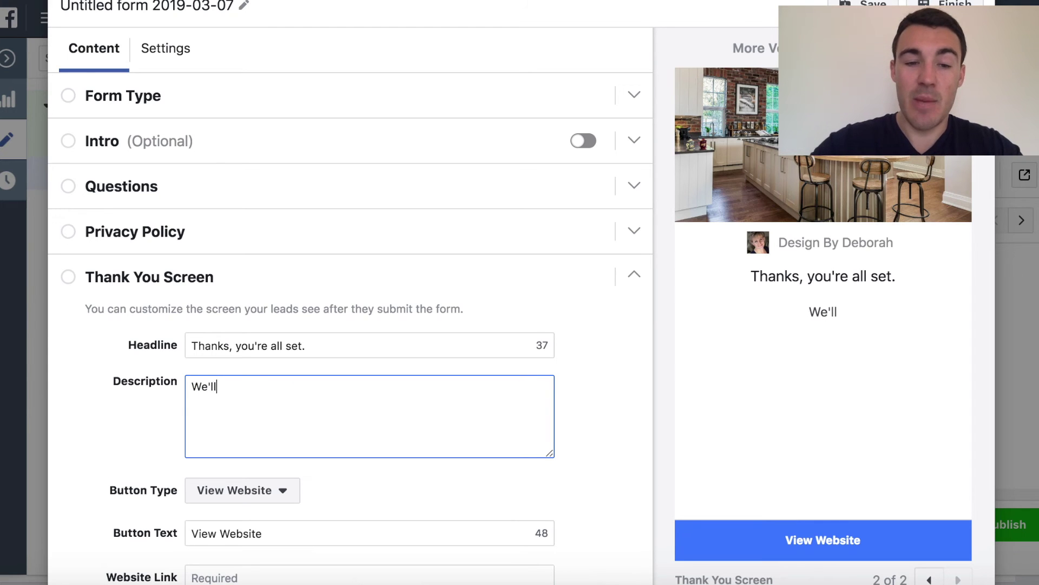
type("contact")
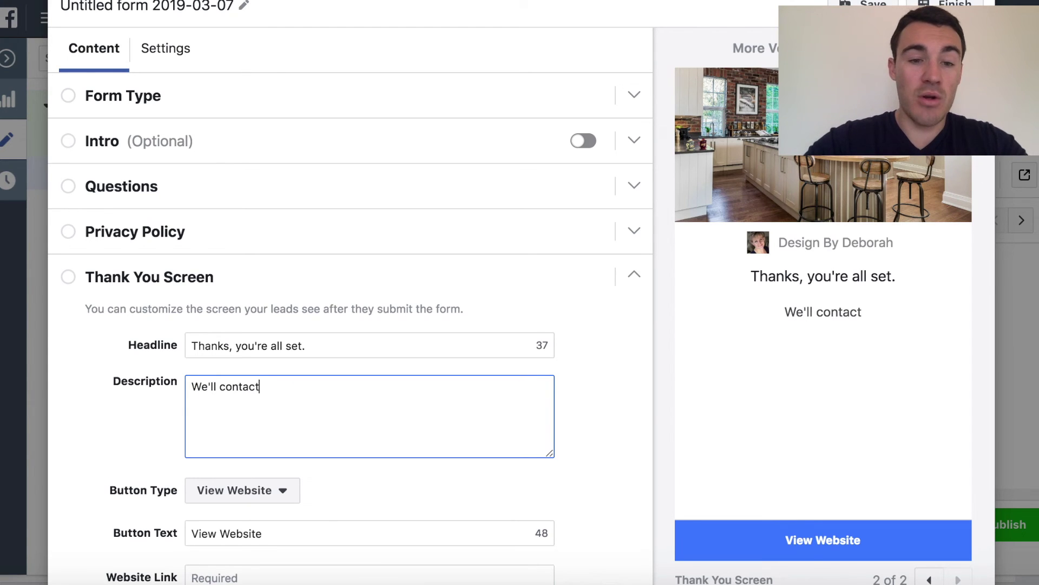
type(" you shortl")
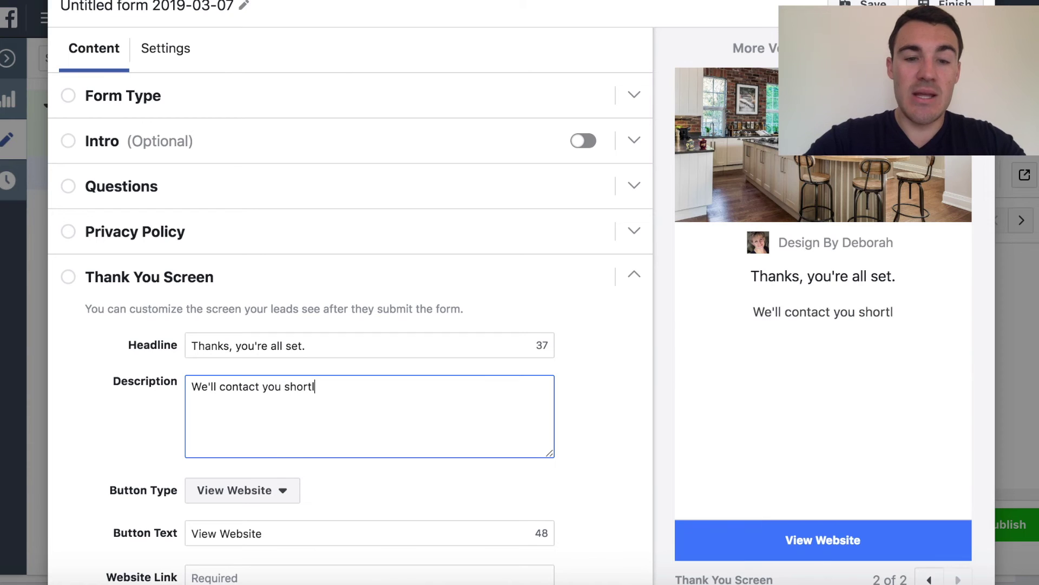
type("y to book")
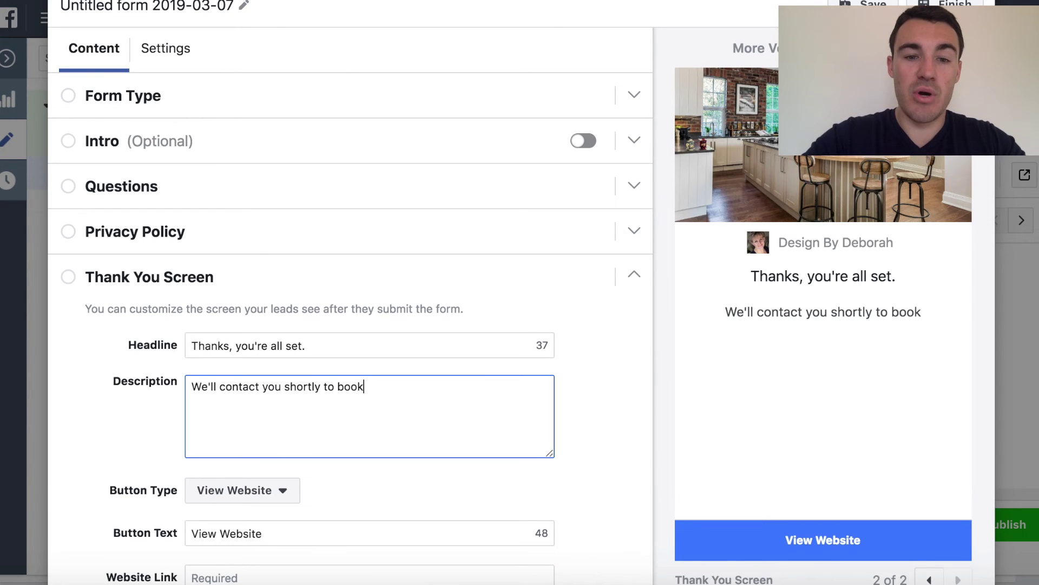
type(" your free interioer")
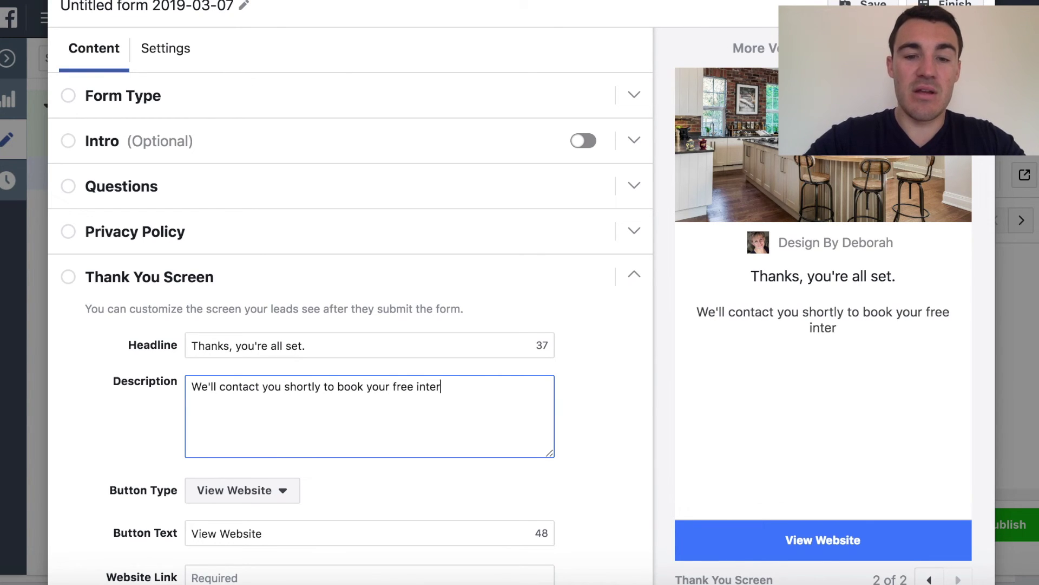
key("BackSpace")
key("BackSpace")
key("BackSpace")
type("or")
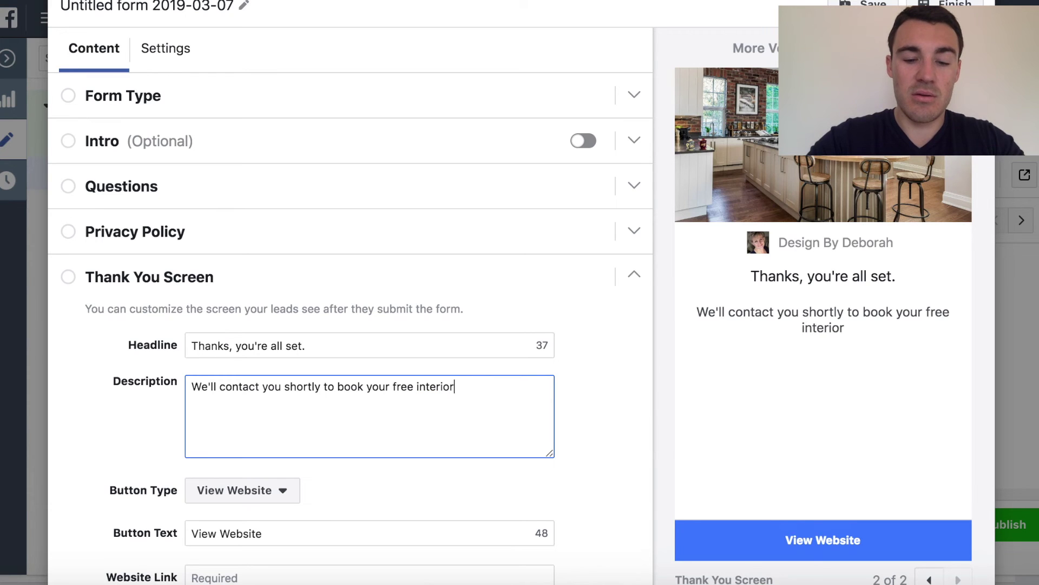
type(" design consultation.")
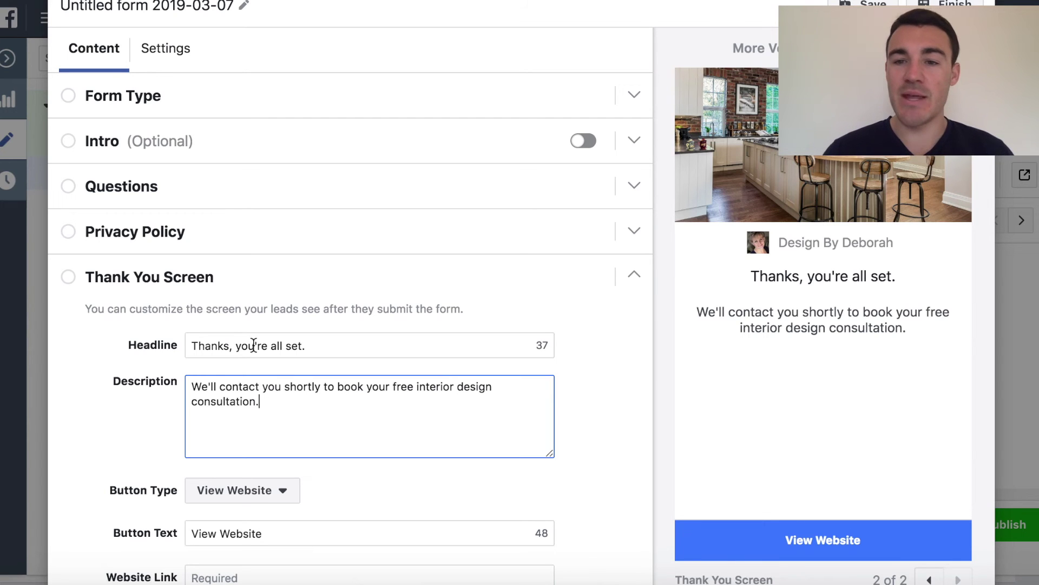
scroll(889, 349, "up", 1)
scroll(889, 346, "up", 1)
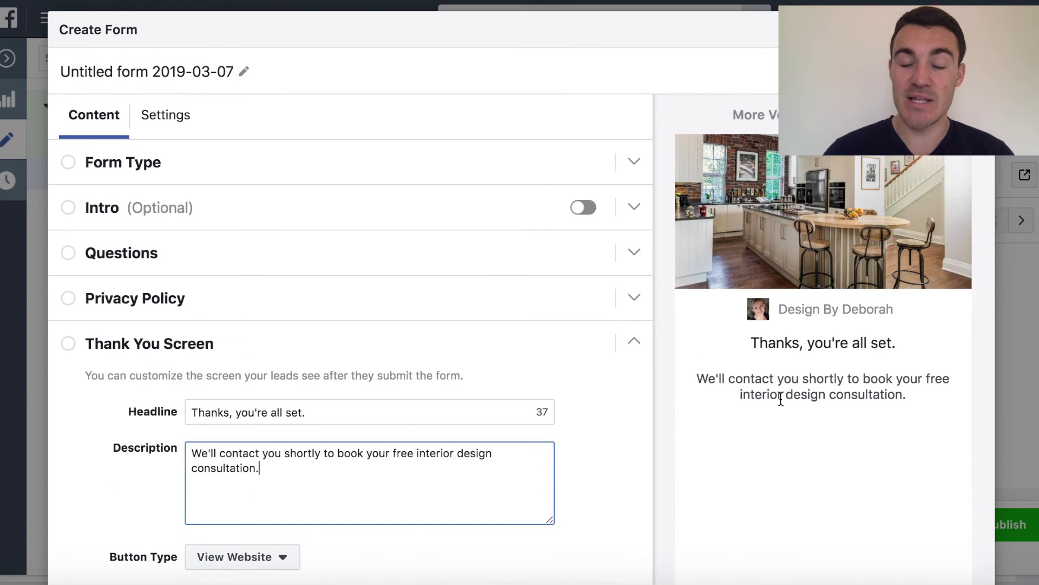
Review the Thank You Screen's button type choices, button text and website link field
scroll(780, 397, "down", 2)
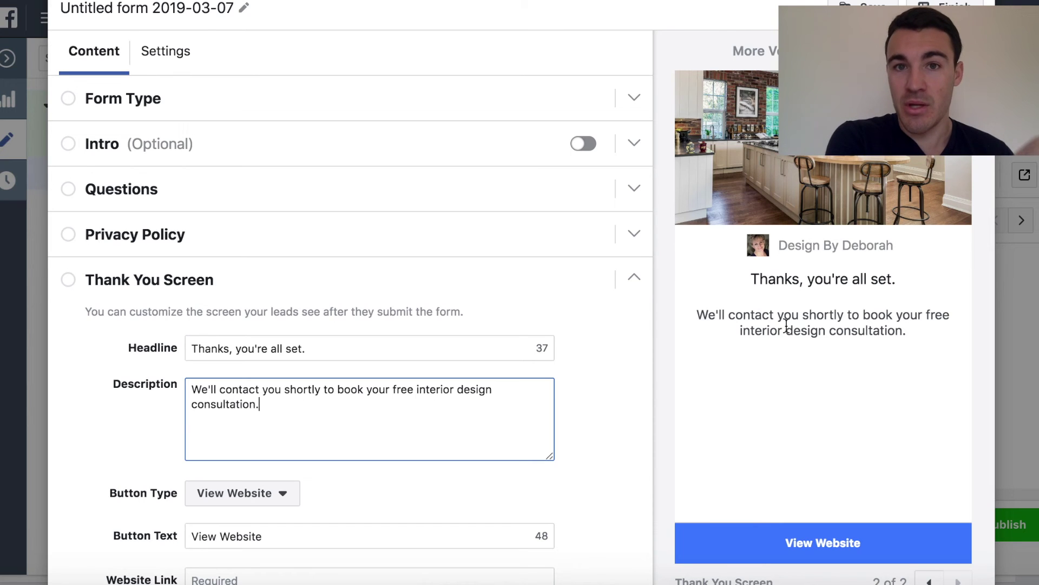
scroll(570, 369, "down", 1)
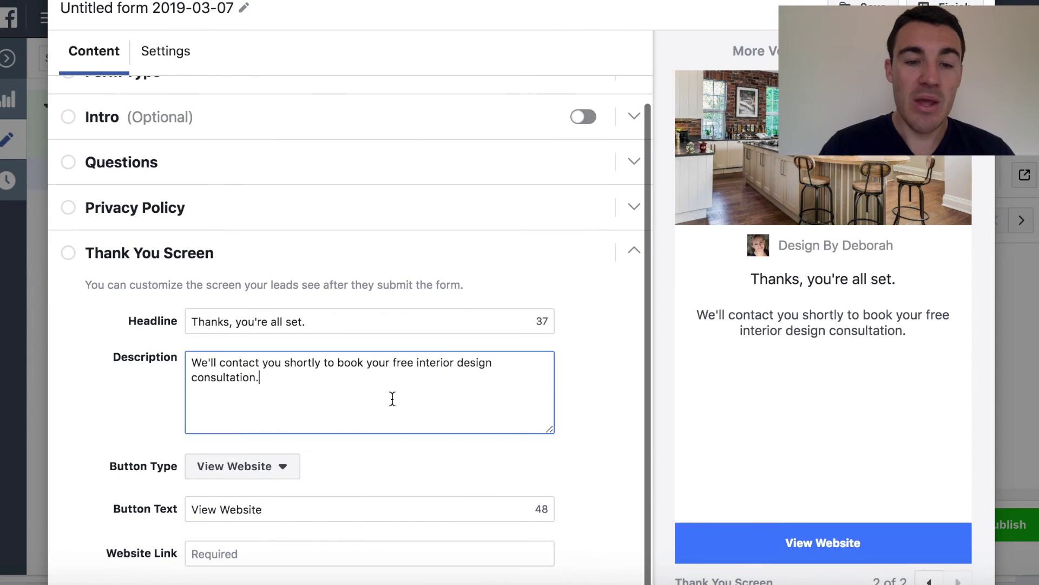
left_click(283, 469)
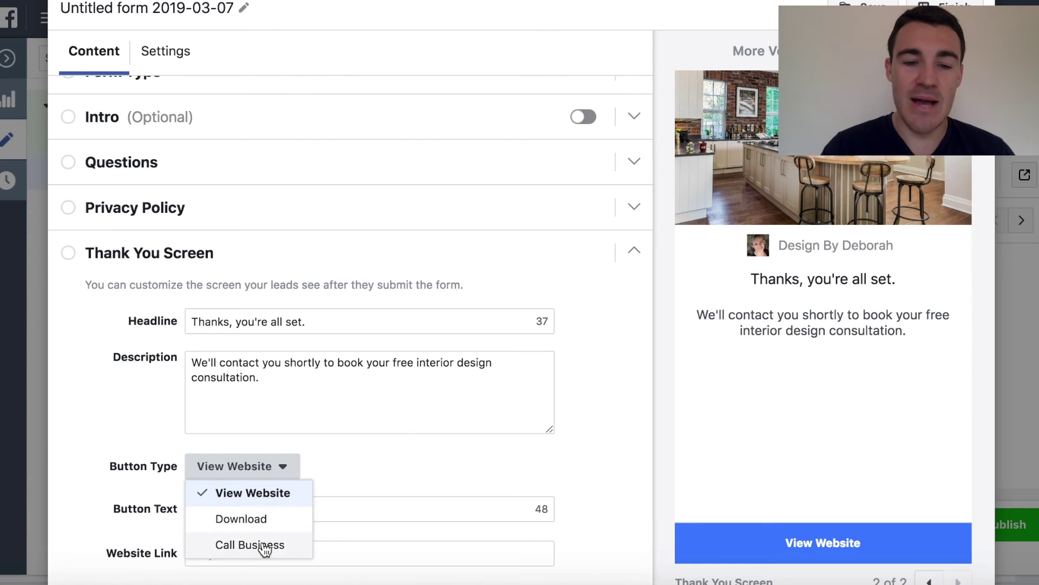
left_click(348, 471)
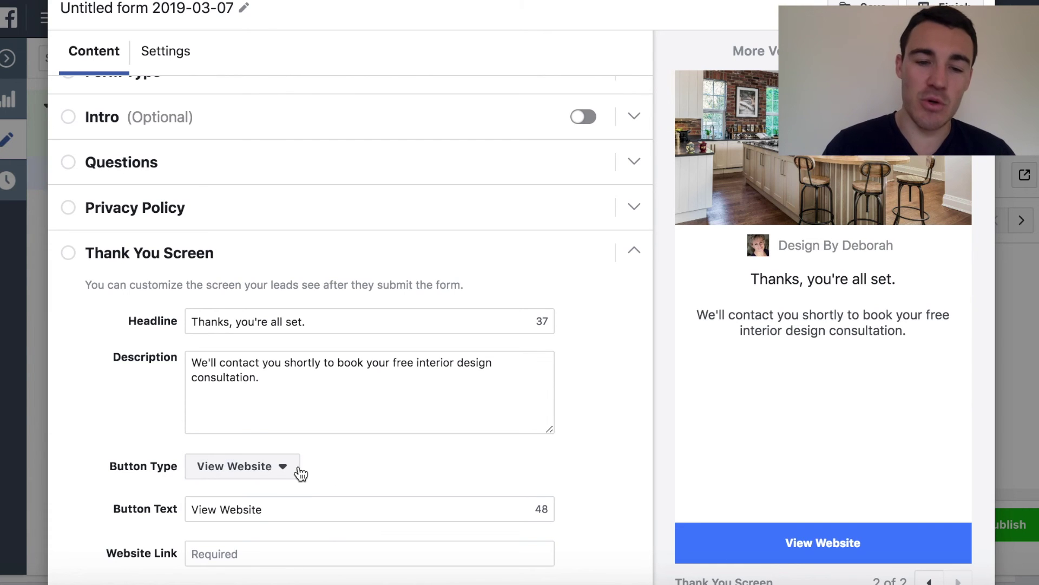
scroll(387, 474, "down", 2)
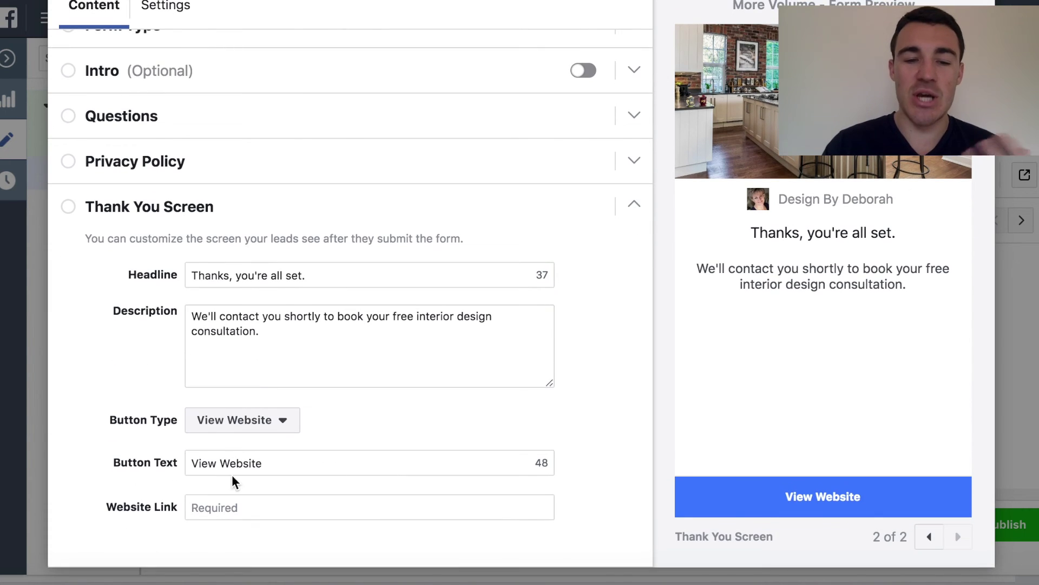
left_click(221, 506)
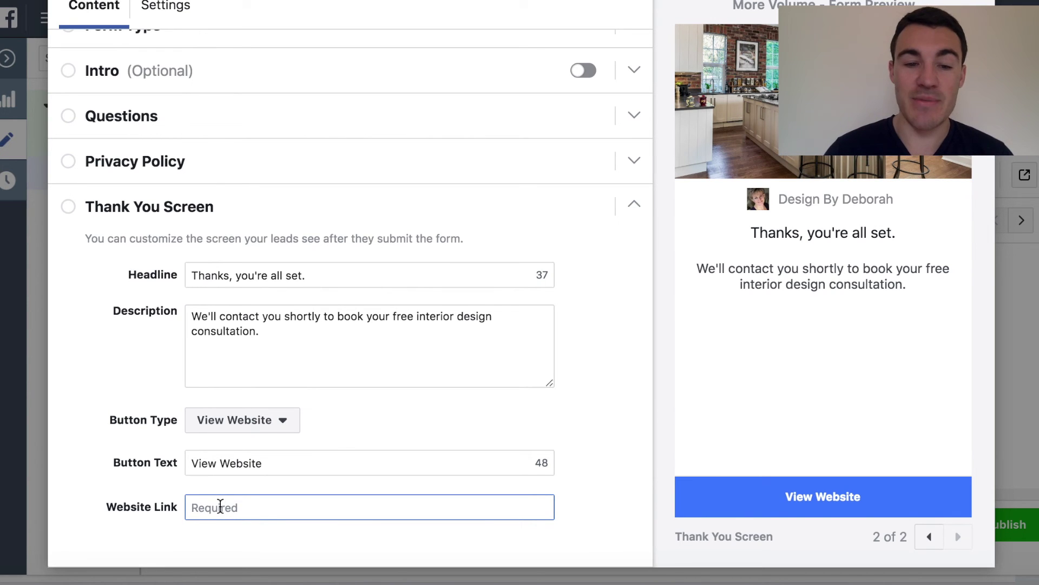
scroll(463, 388, "down", 1)
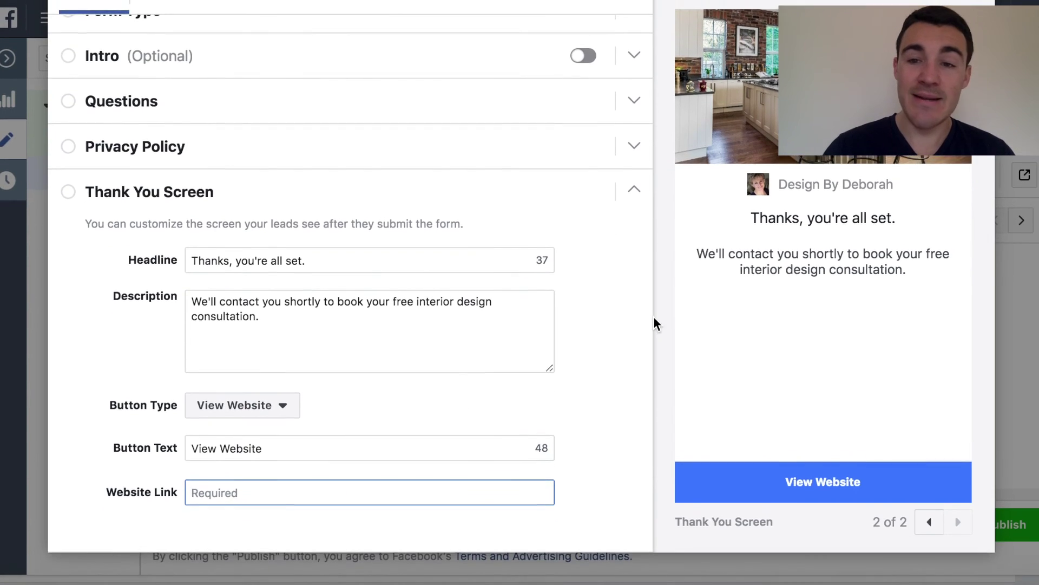
scroll(595, 347, "up", 5)
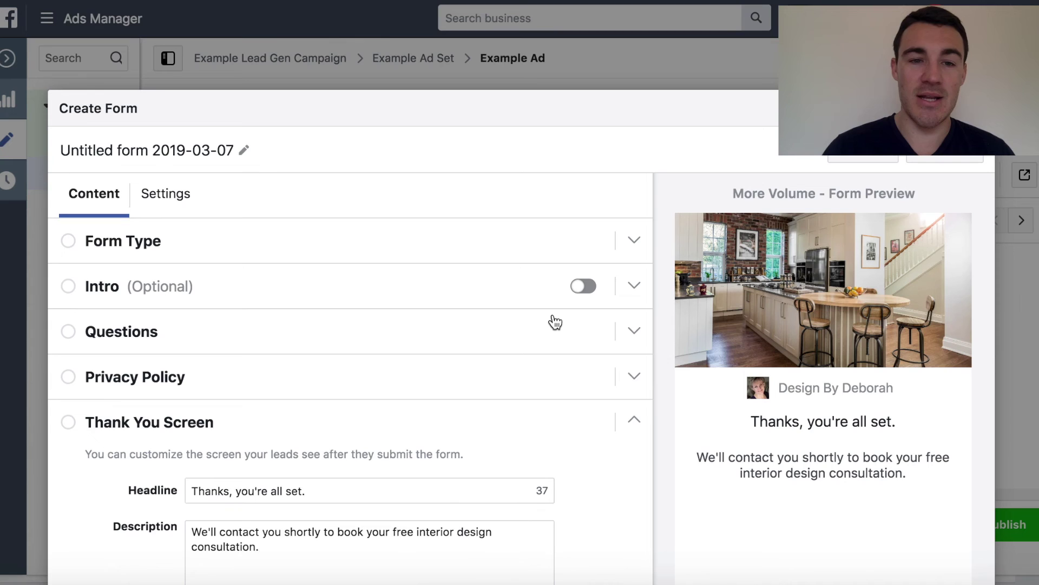
scroll(555, 322, "down", 5)
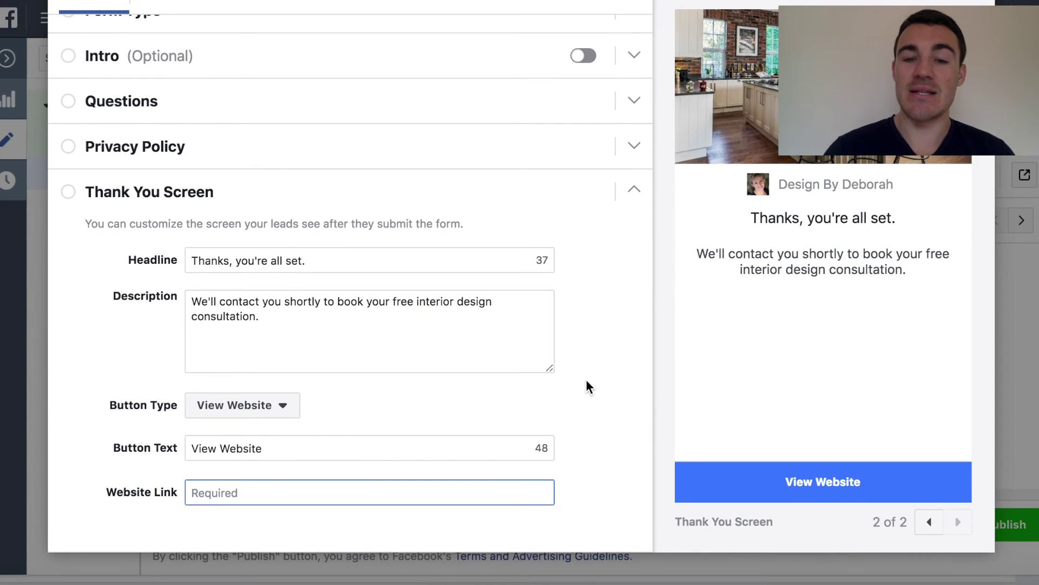
left_click(587, 381)
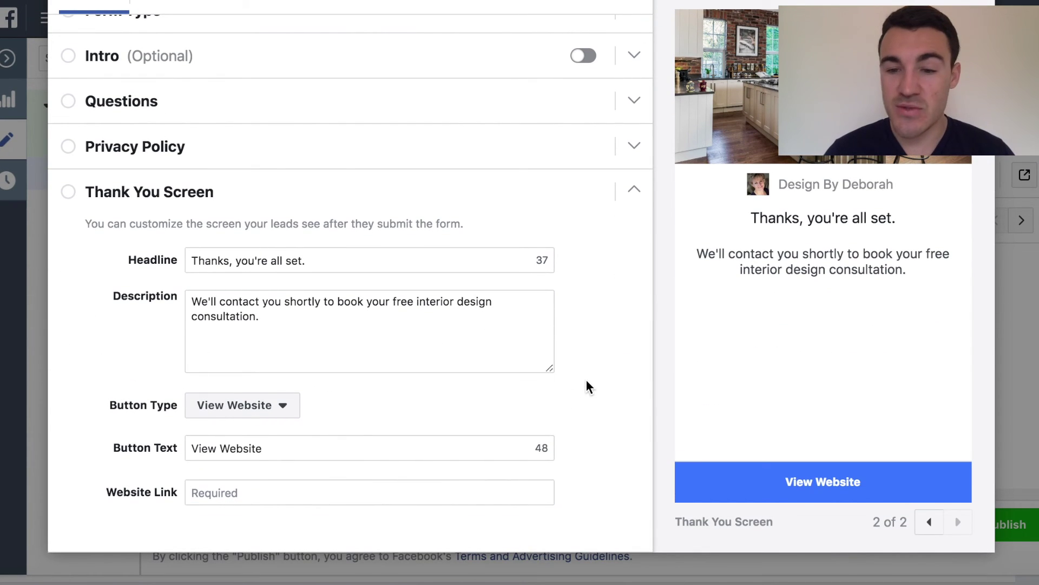
scroll(586, 379, "up", 1)
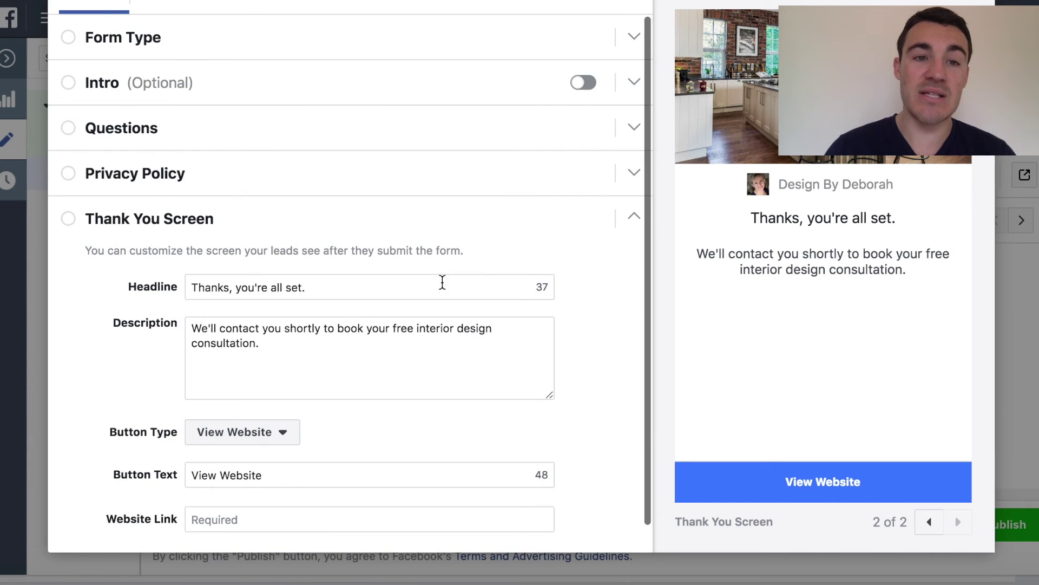
Review the lead form's Form Type options, More Volume and Higher Intent
left_click(125, 39)
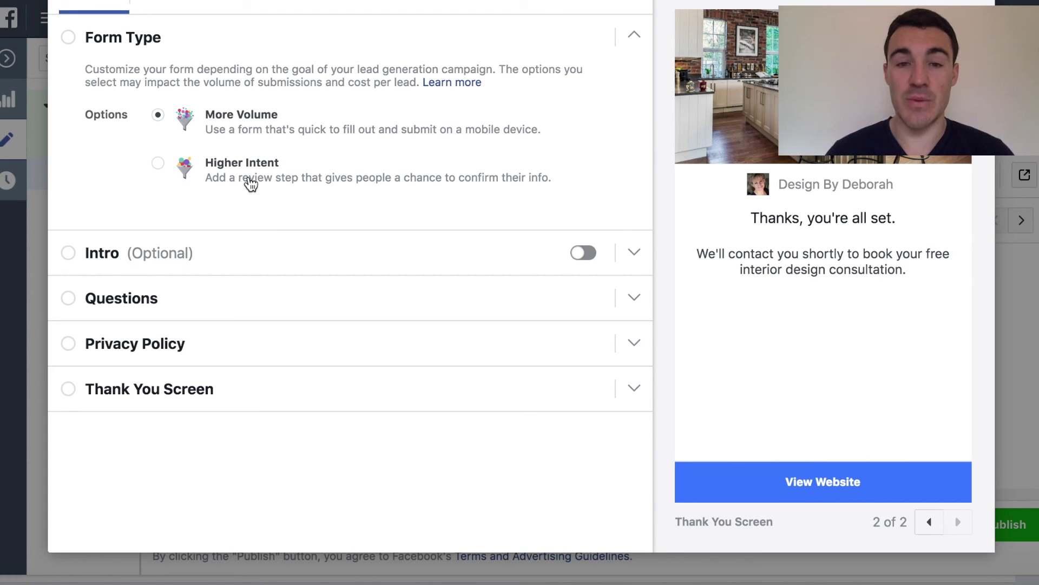
scroll(652, 341, "up", 3)
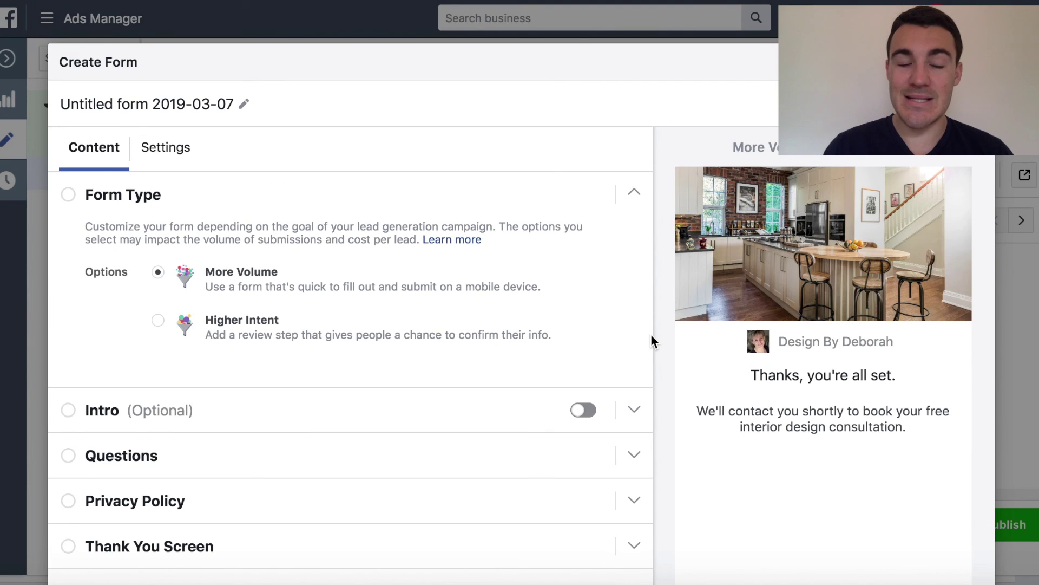
scroll(796, 440, "down", 5)
scroll(583, 371, "up", 5)
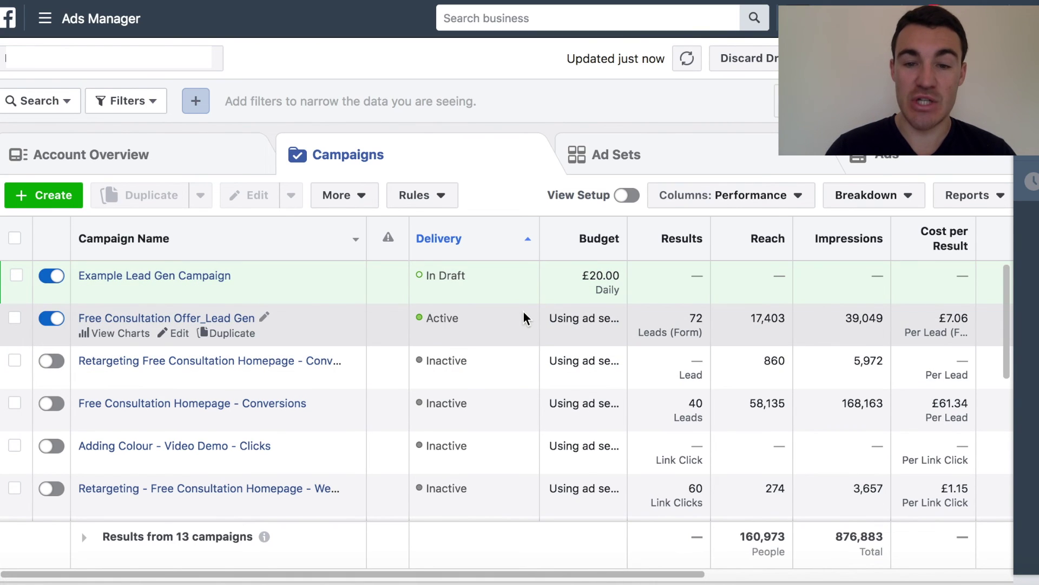
Examine the results, reach, cost per result, amount spent and frequency of the Free Consultation Offer_Lead Gen campaign in the campaign list
scroll(523, 311, "right", 2)
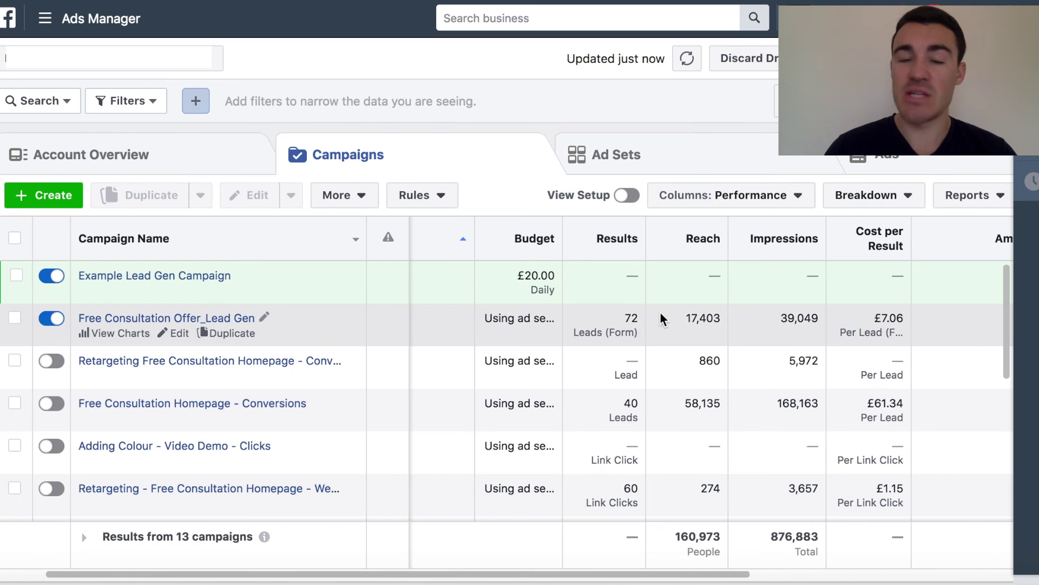
scroll(630, 325, "right", 2)
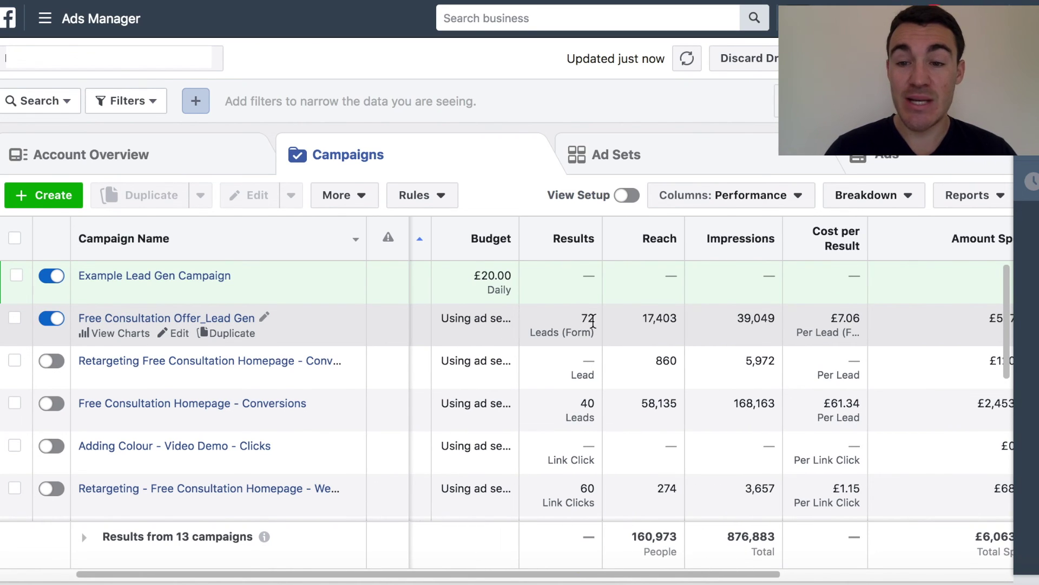
scroll(593, 322, "right", 3)
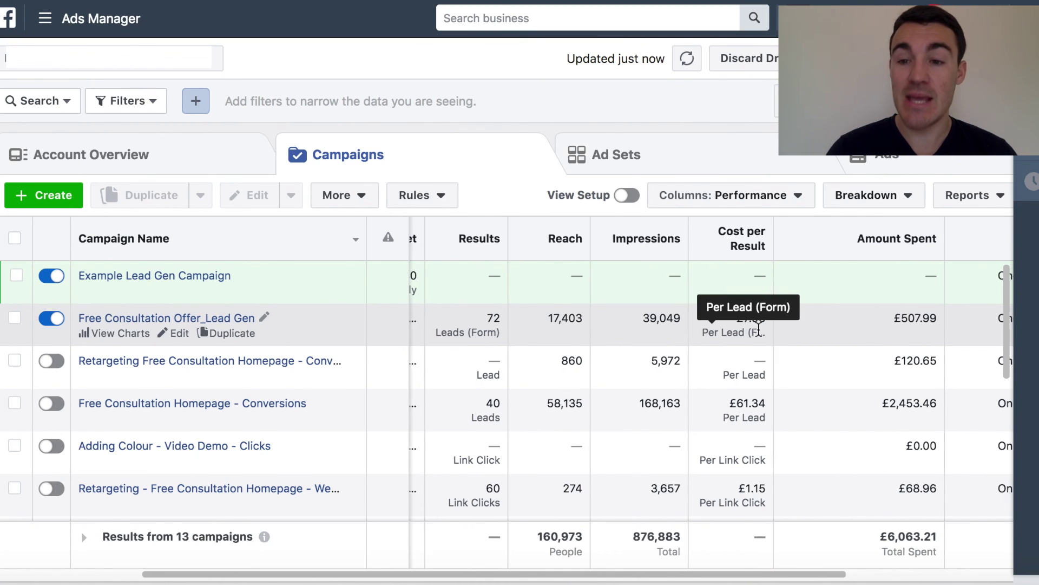
scroll(758, 328, "right", 5)
scroll(799, 322, "right", 3)
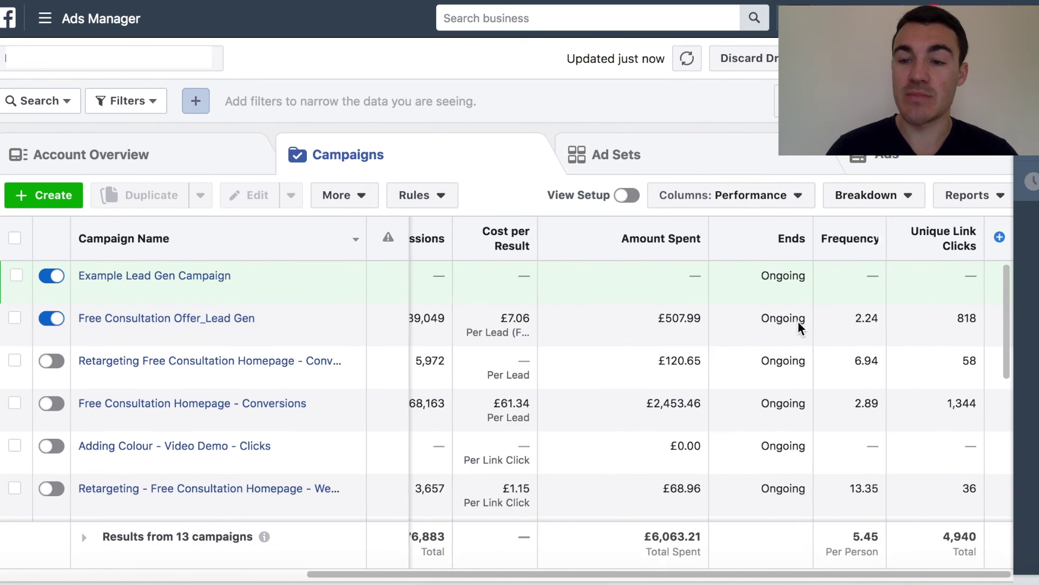
scroll(798, 322, "down", 1)
scroll(798, 323, "left", 4)
scroll(798, 320, "right", 3)
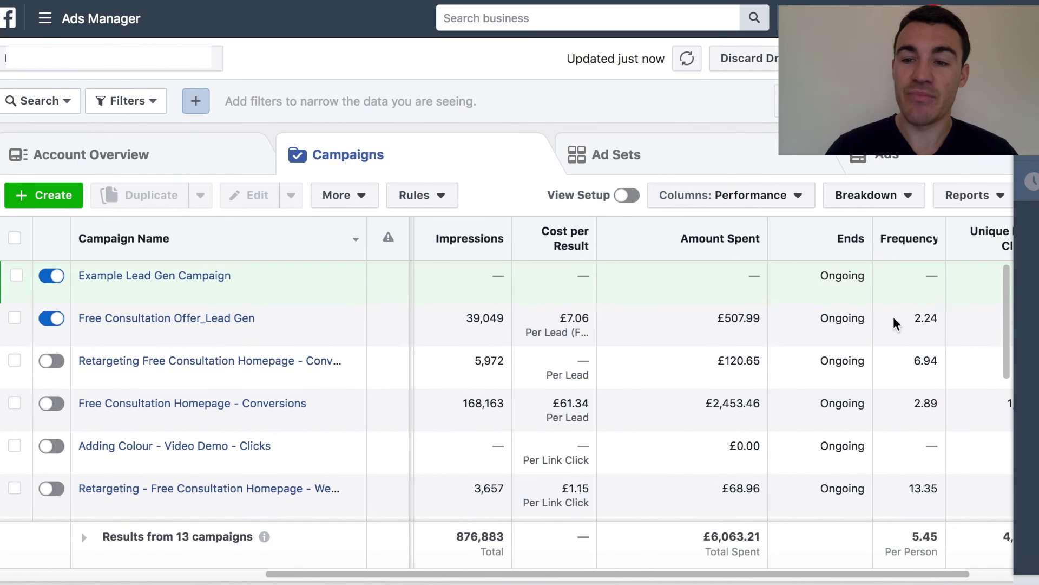
scroll(940, 318, "left", 8)
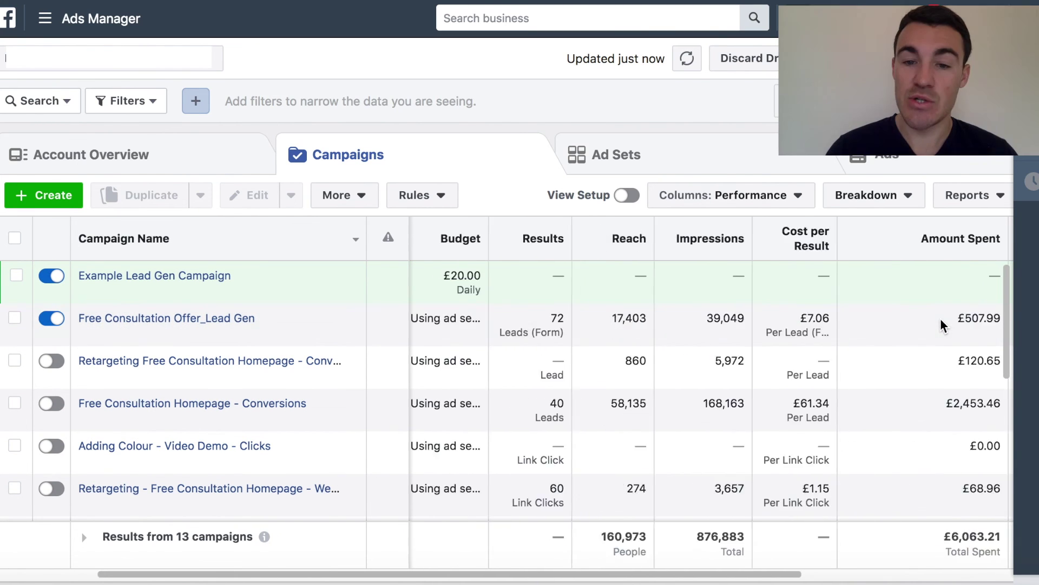
scroll(827, 334, "right", 2)
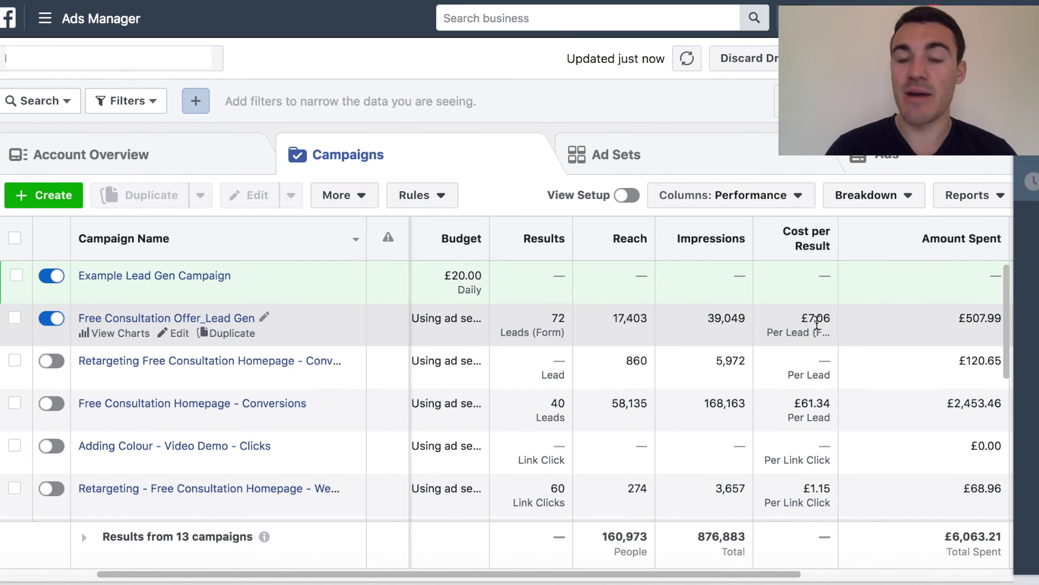
scroll(817, 322, "right", 1)
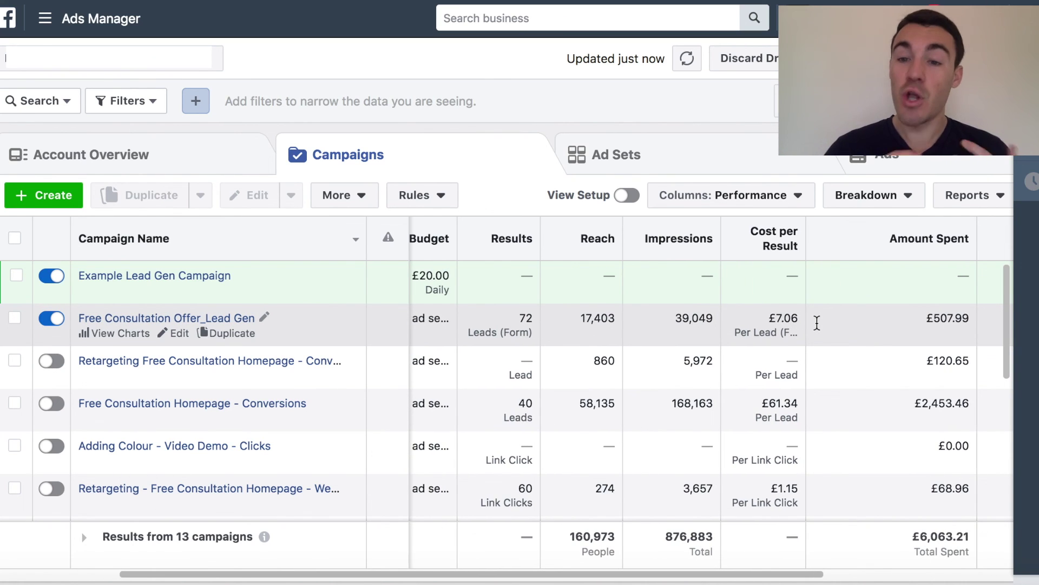